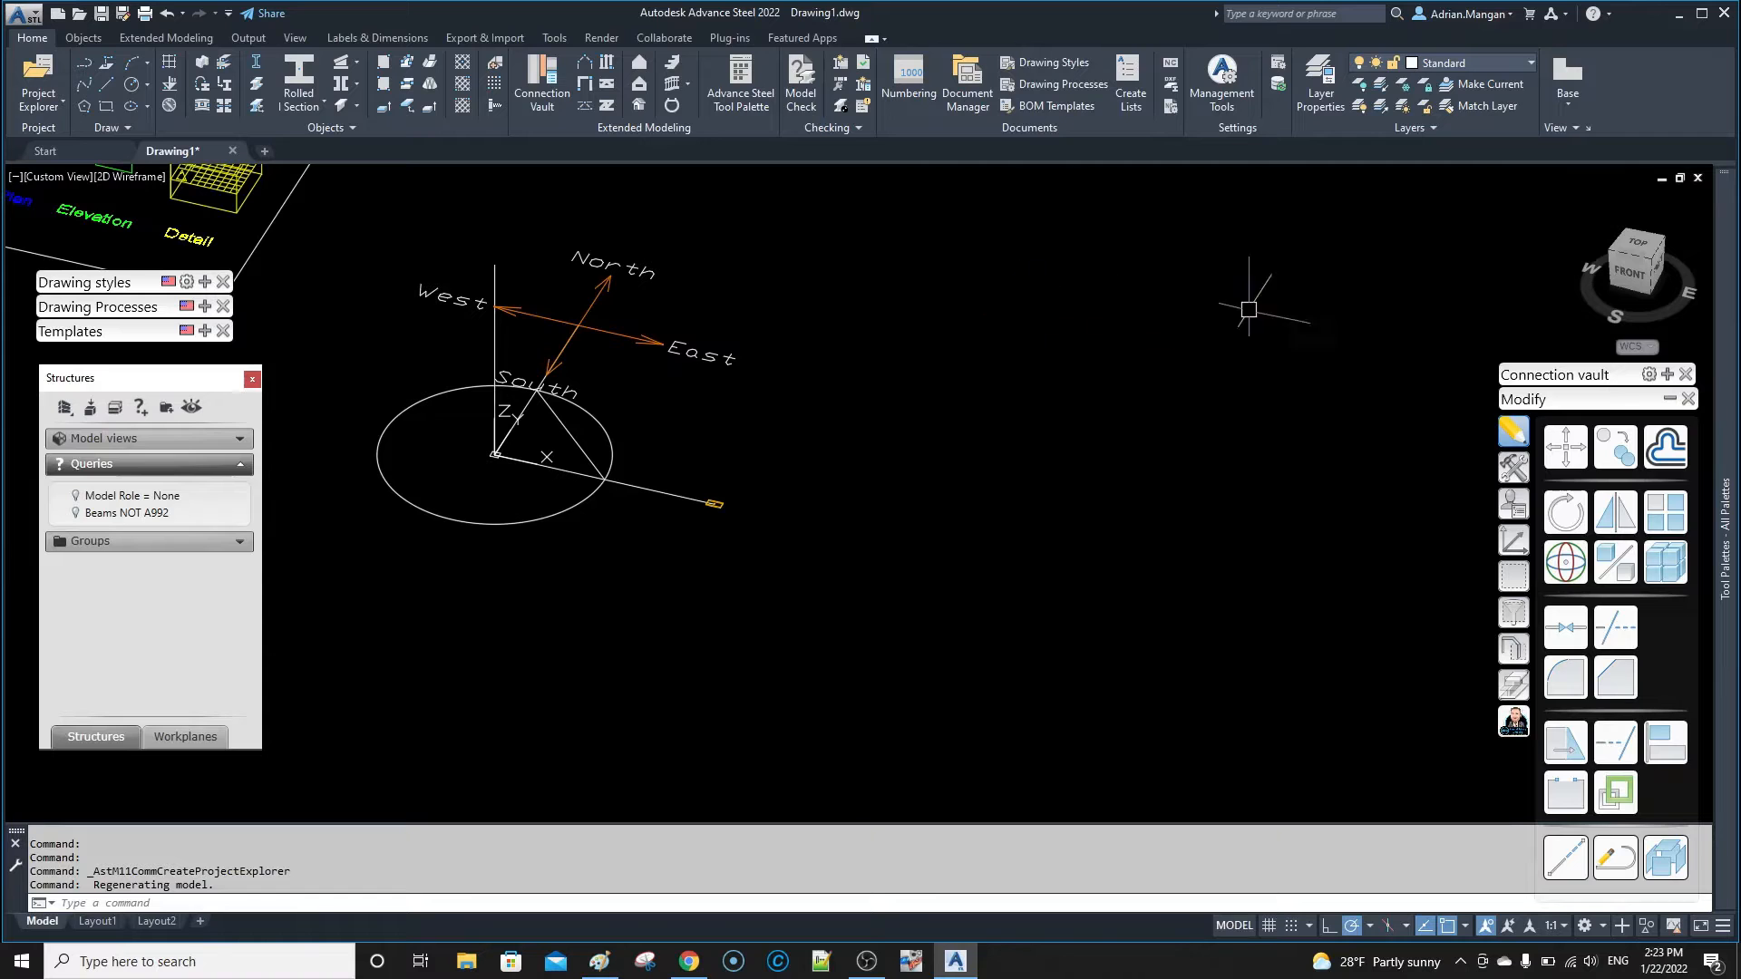
Switch the model to the Top view and frame the compass
click(1637, 242)
scroll(881, 402, up, 6)
middle_drag(804, 392, 633, 313)
scroll(834, 385, down, 4)
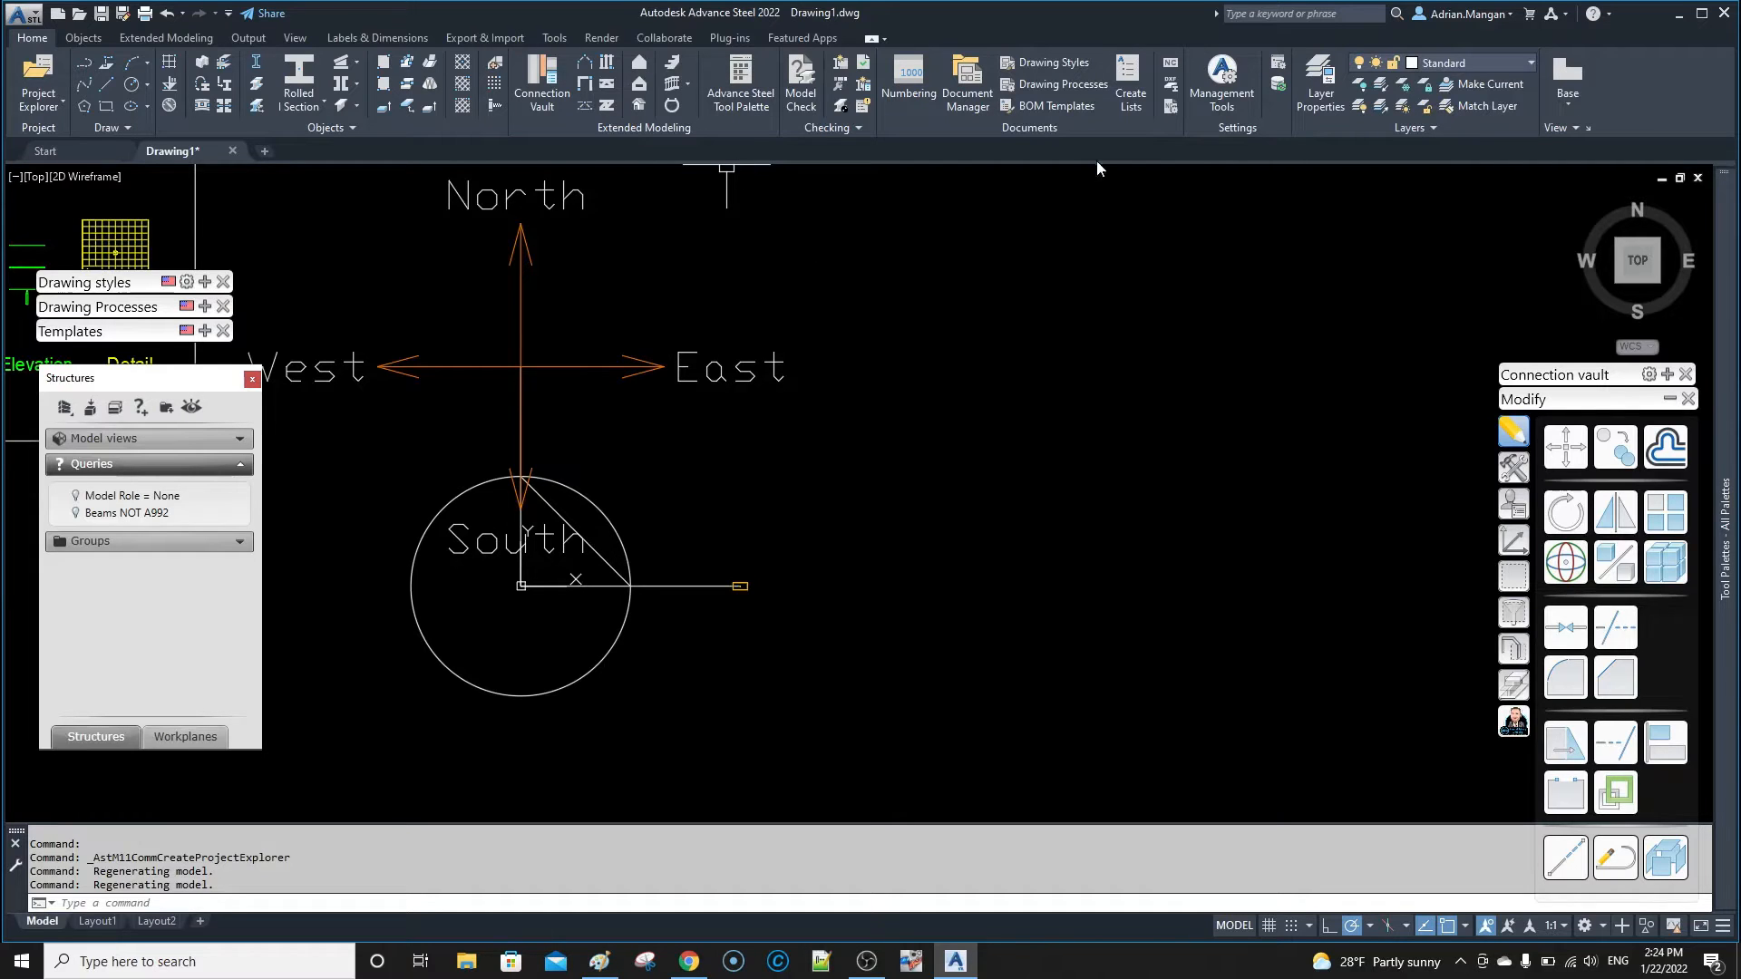
Open the Defaults in Management Tools and review the general Beam properties
click(1219, 88)
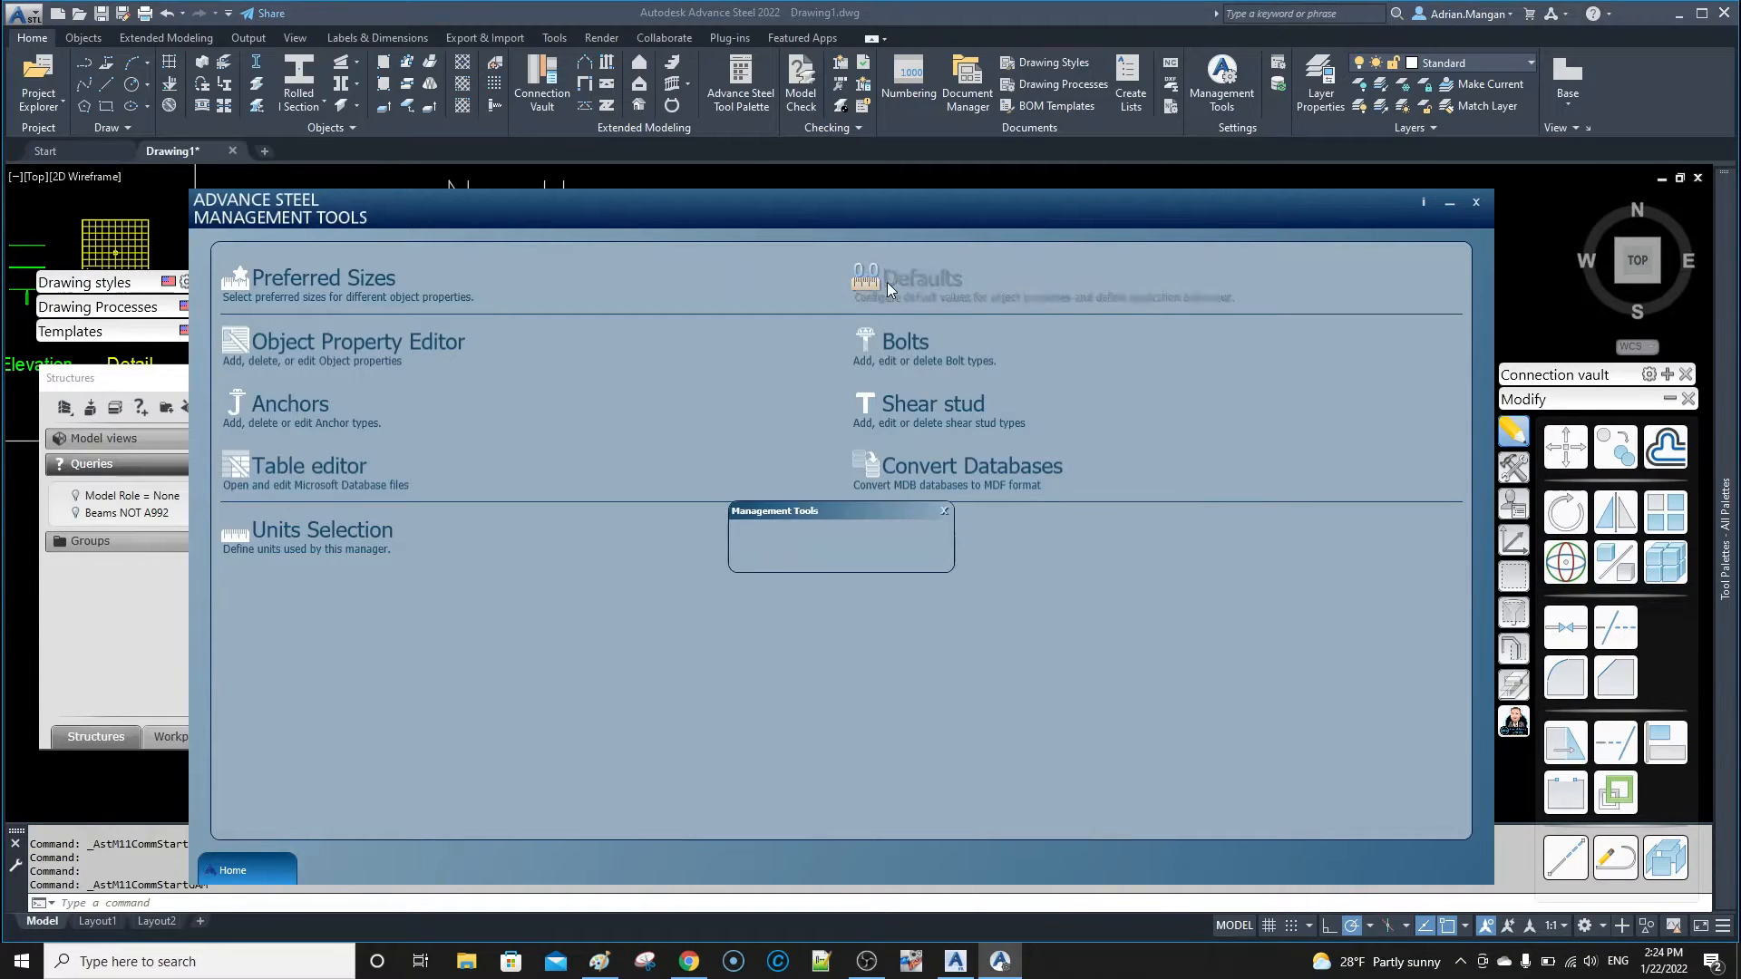
click(1113, 286)
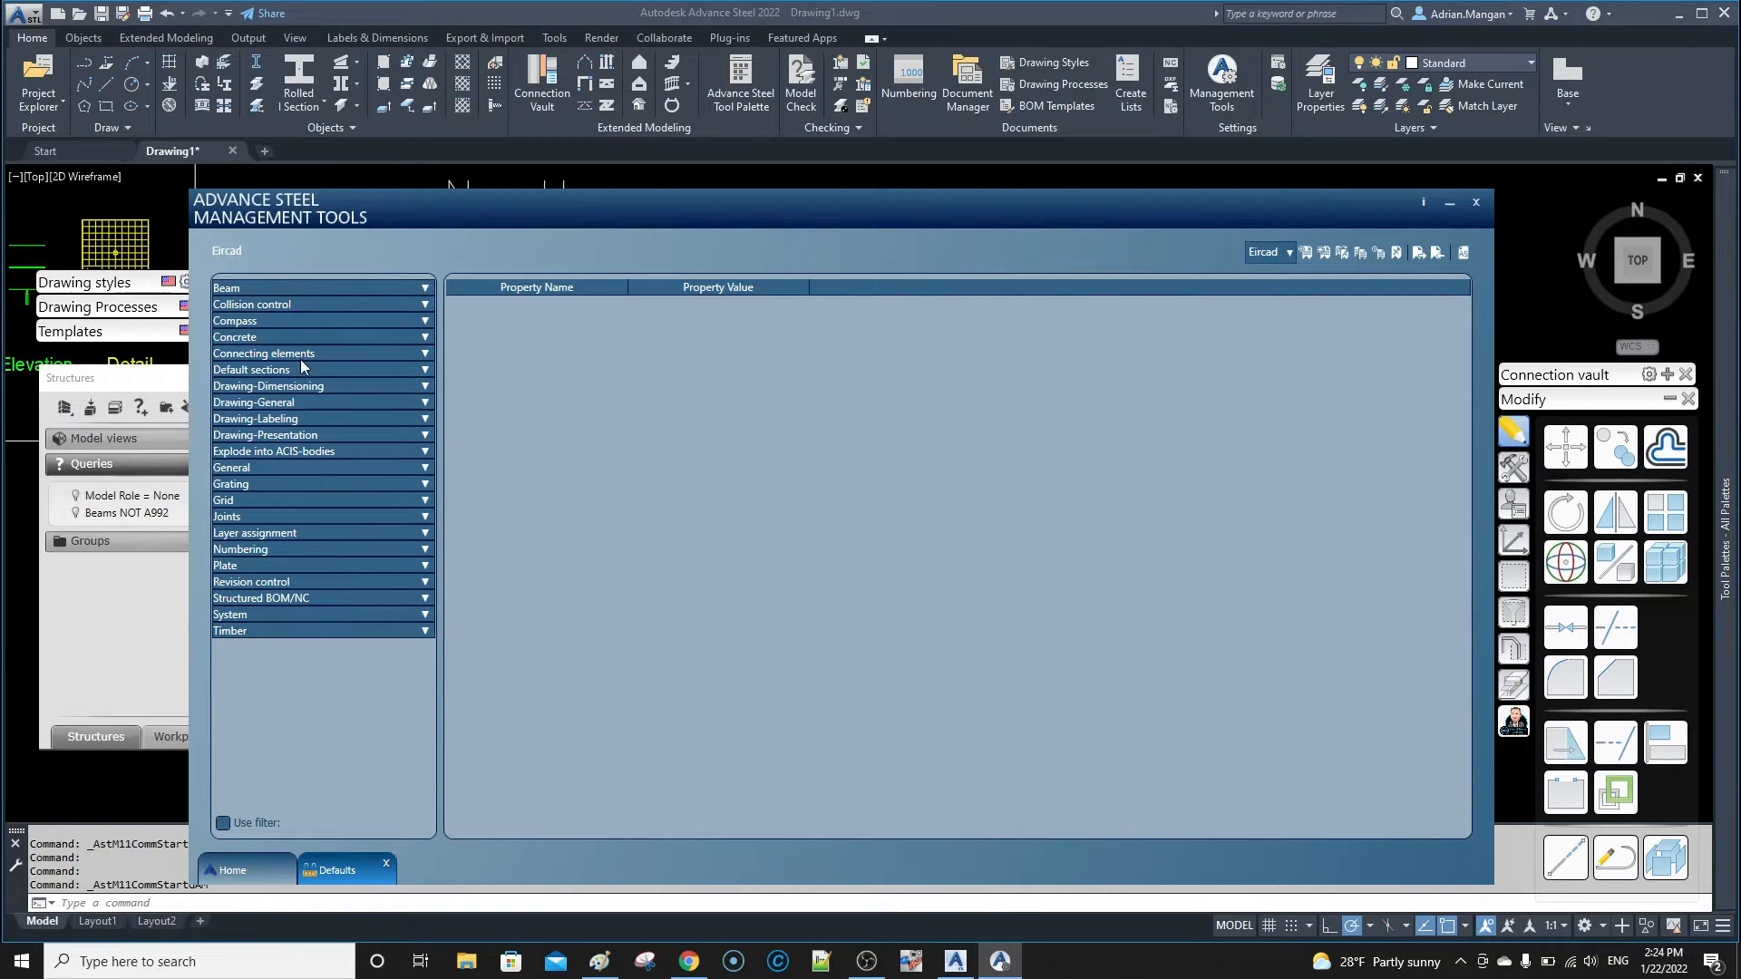
click(421, 289)
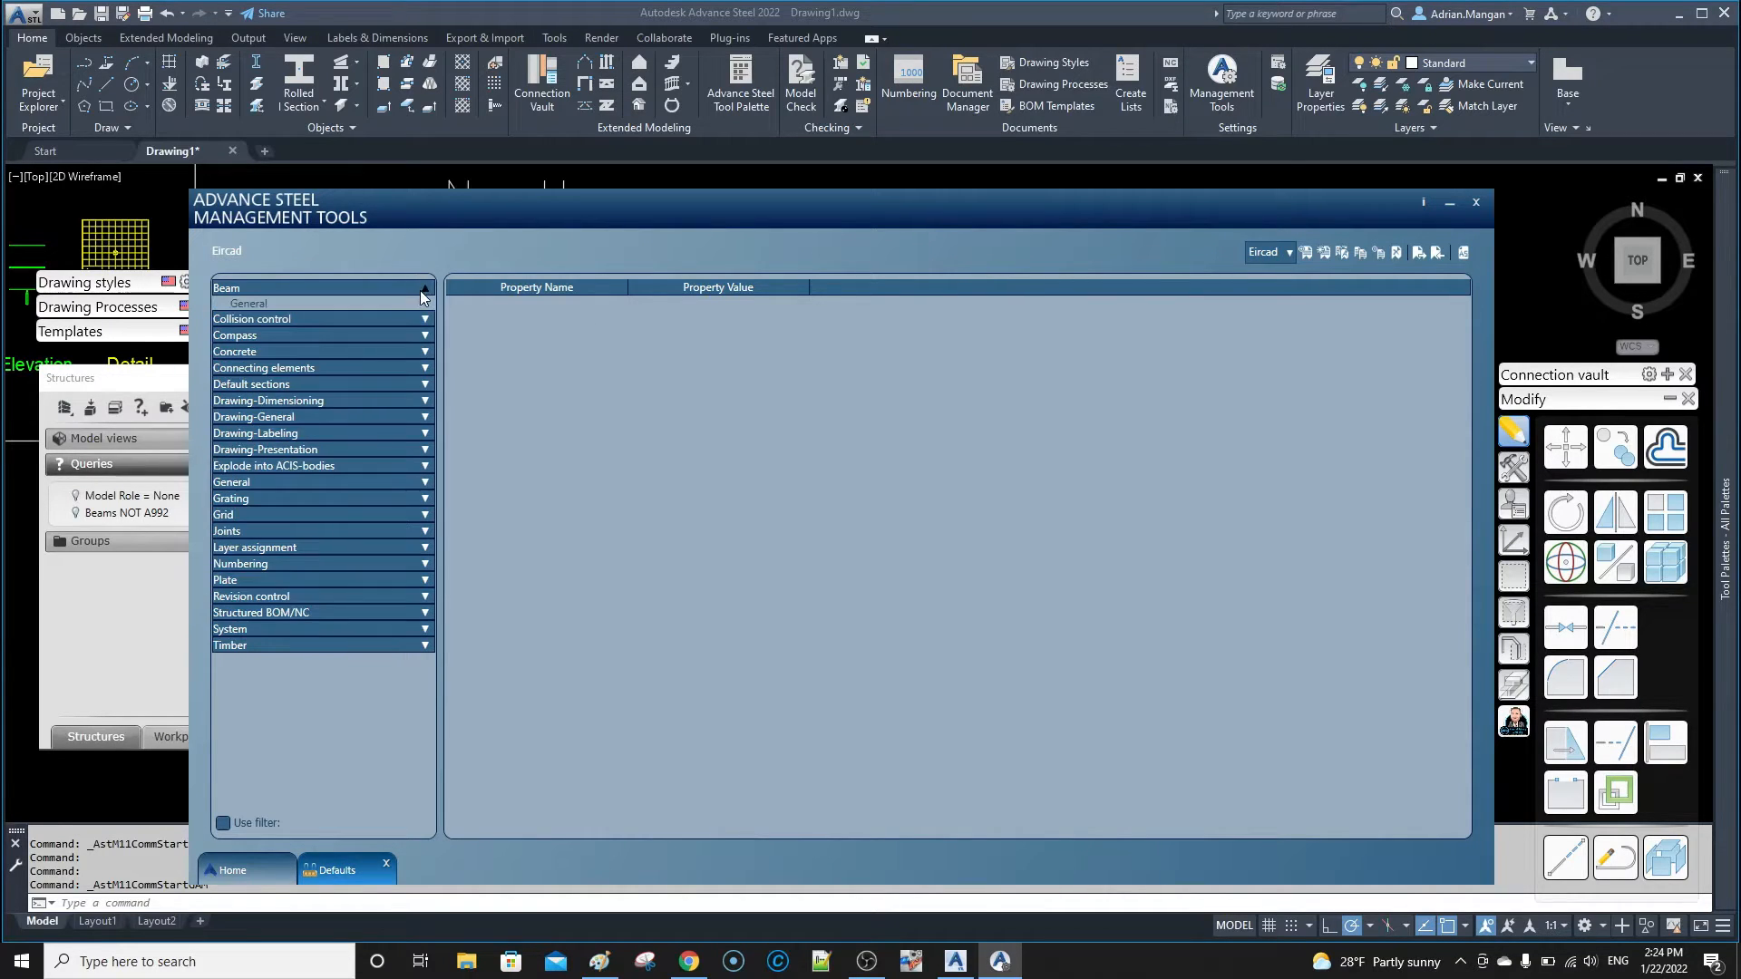
click(405, 302)
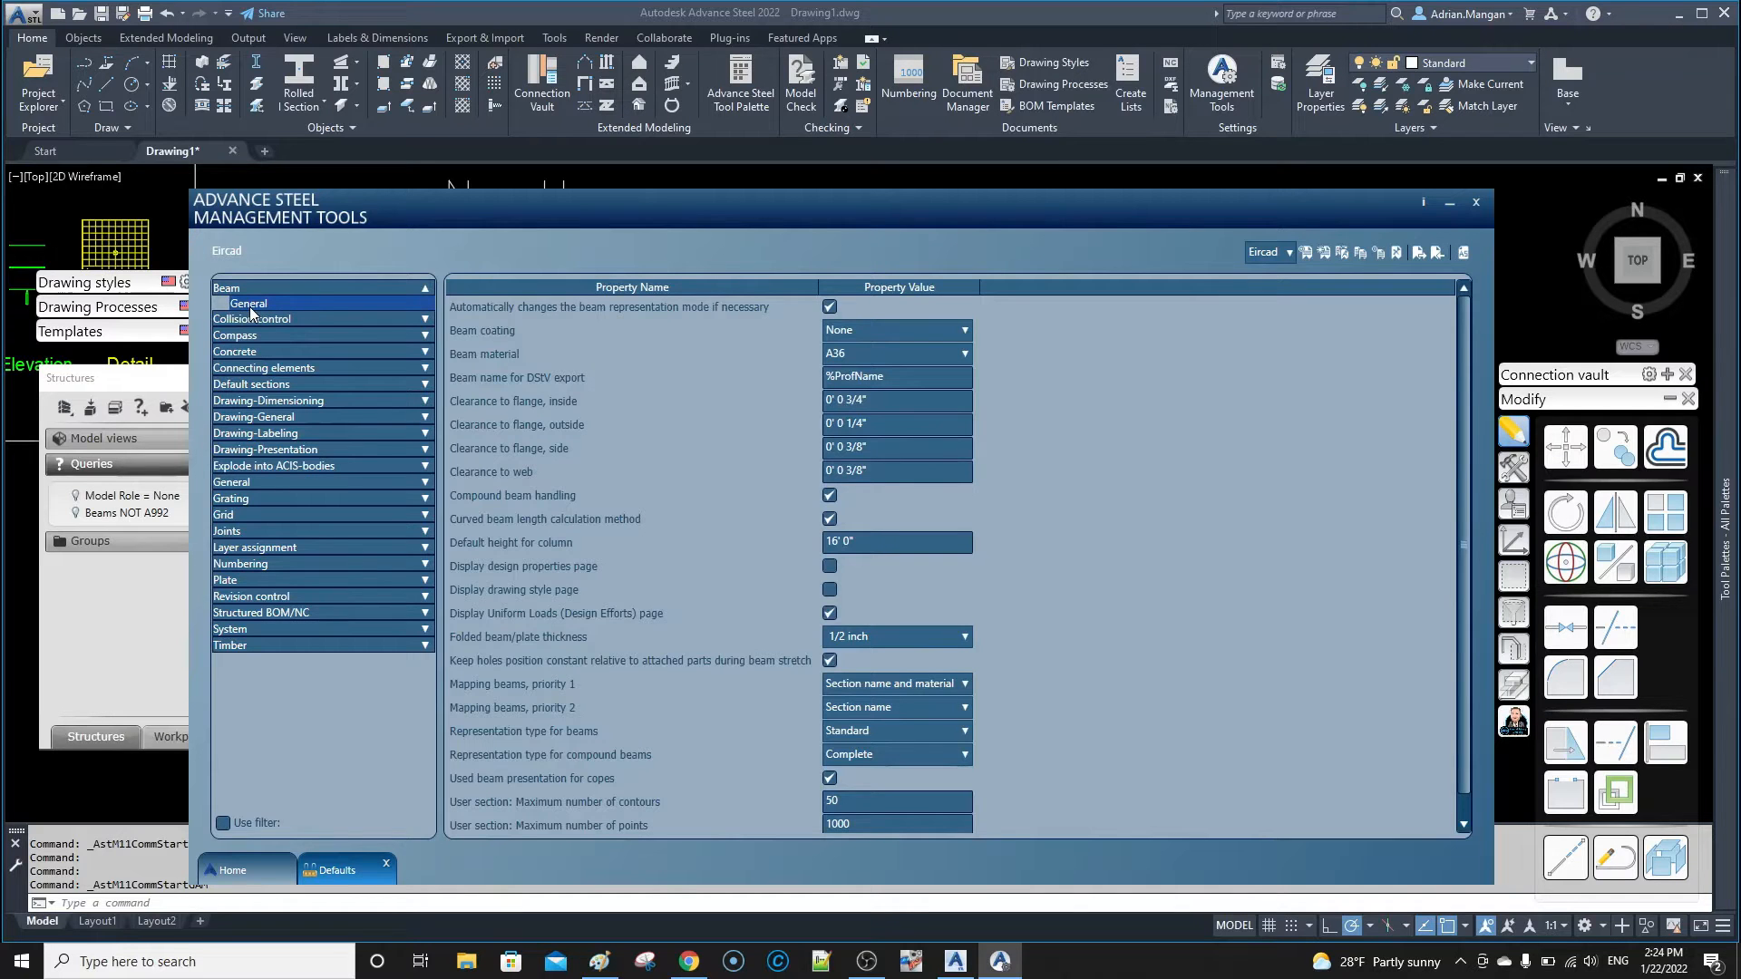
scroll(750, 399, down, 1)
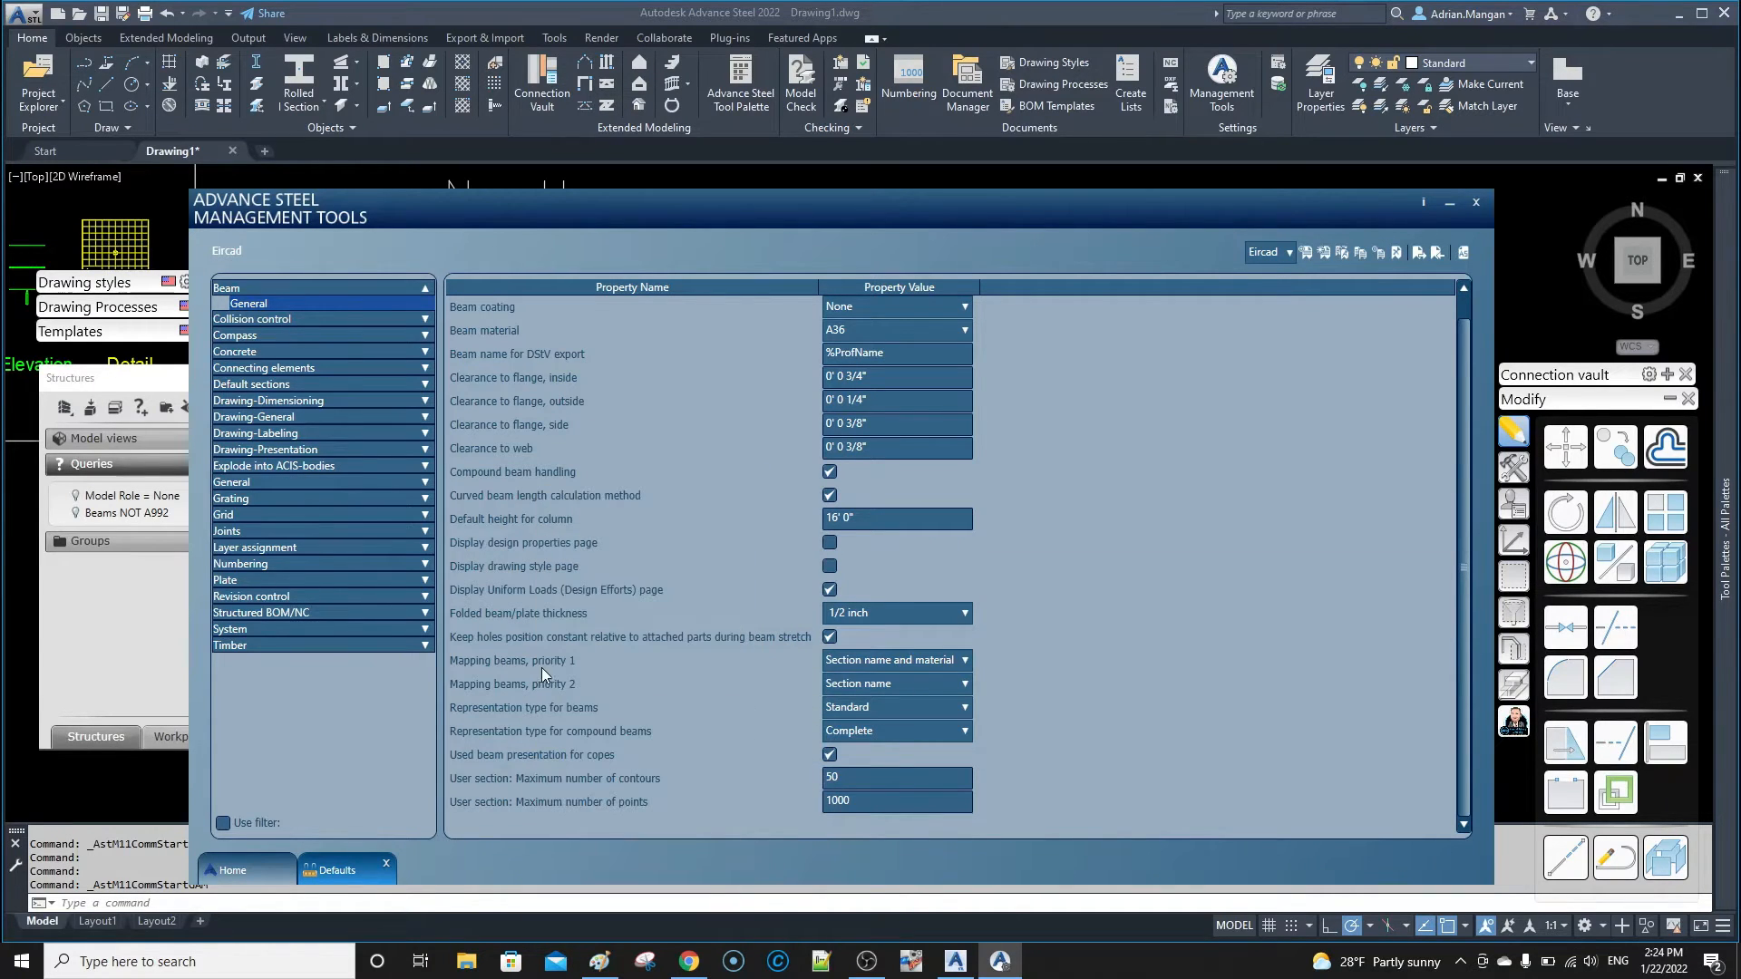
mouse_move(629, 666)
mouse_move(486, 504)
click(422, 289)
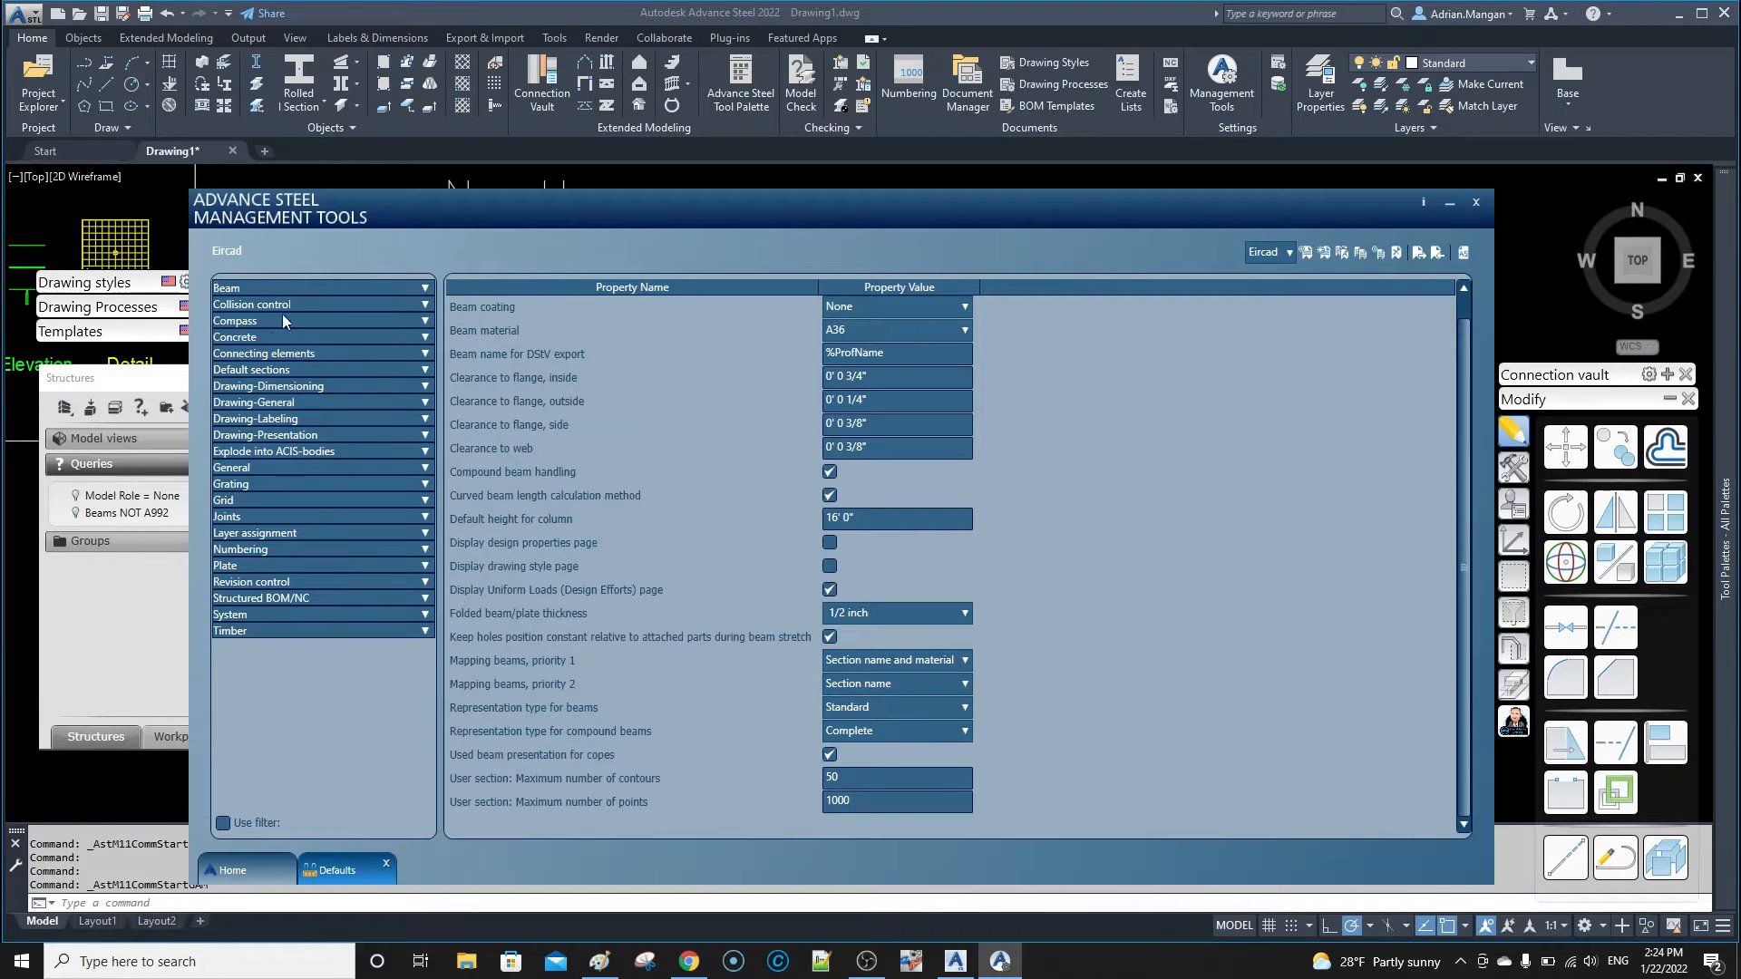
Review the general Compass defaults, including the angle to horizontal for treating objects as beams
click(419, 321)
click(359, 338)
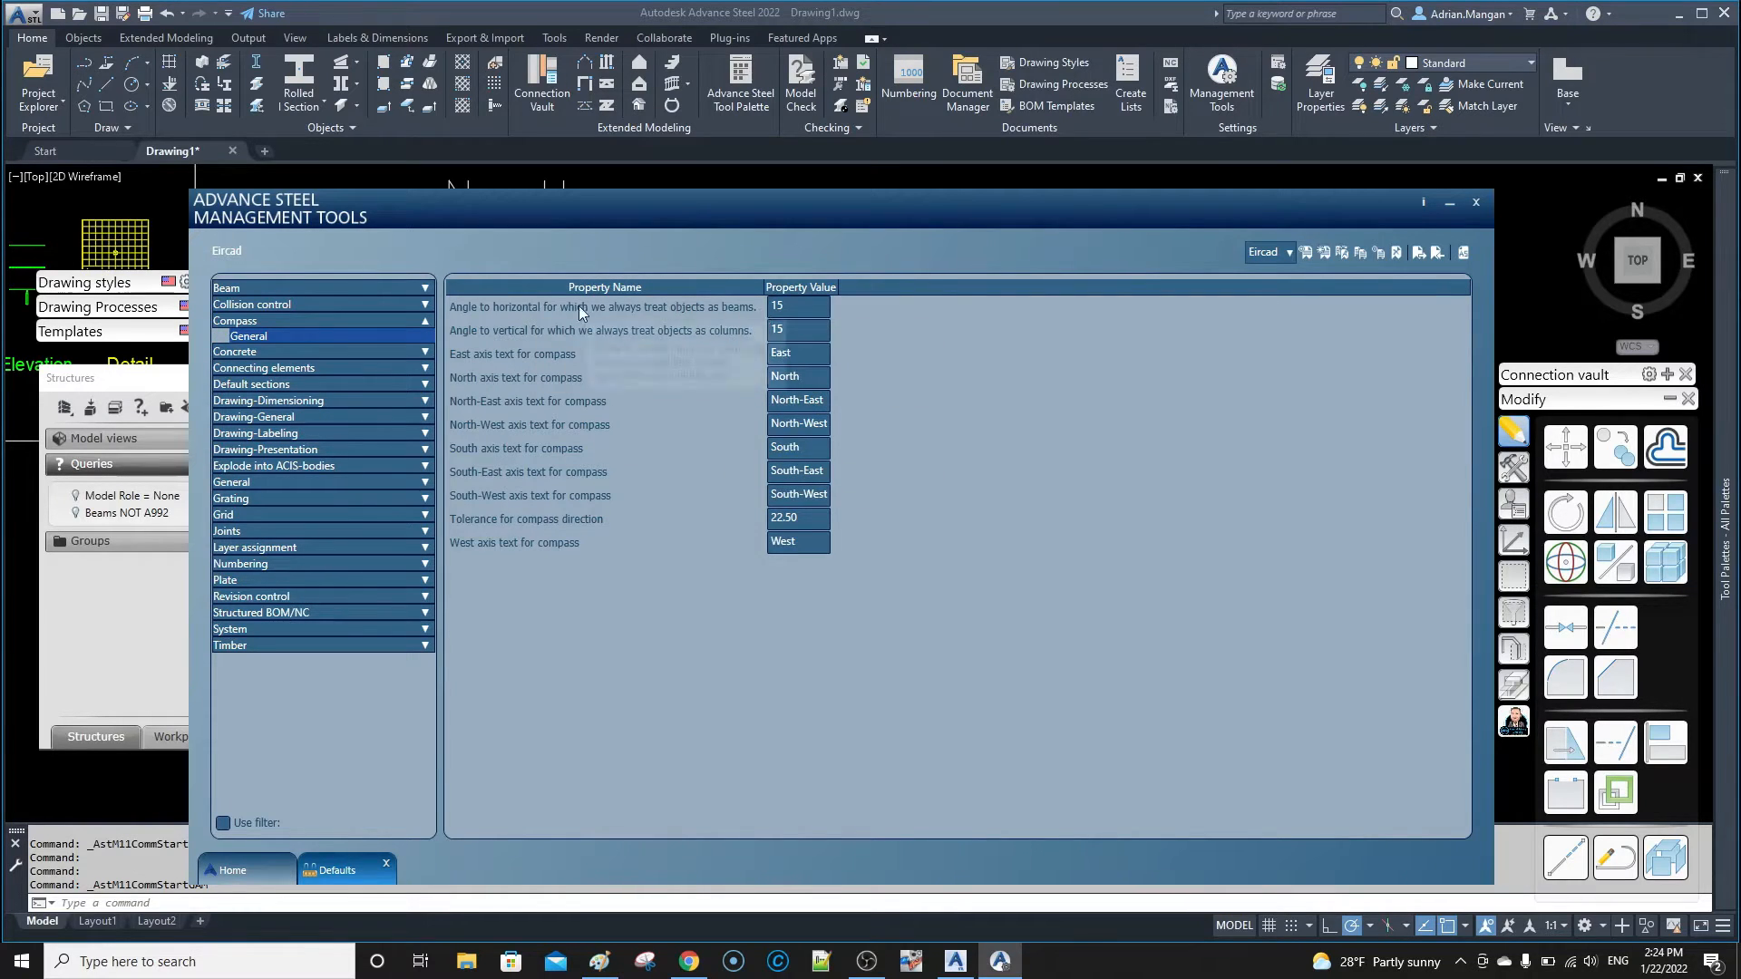
mouse_move(607, 311)
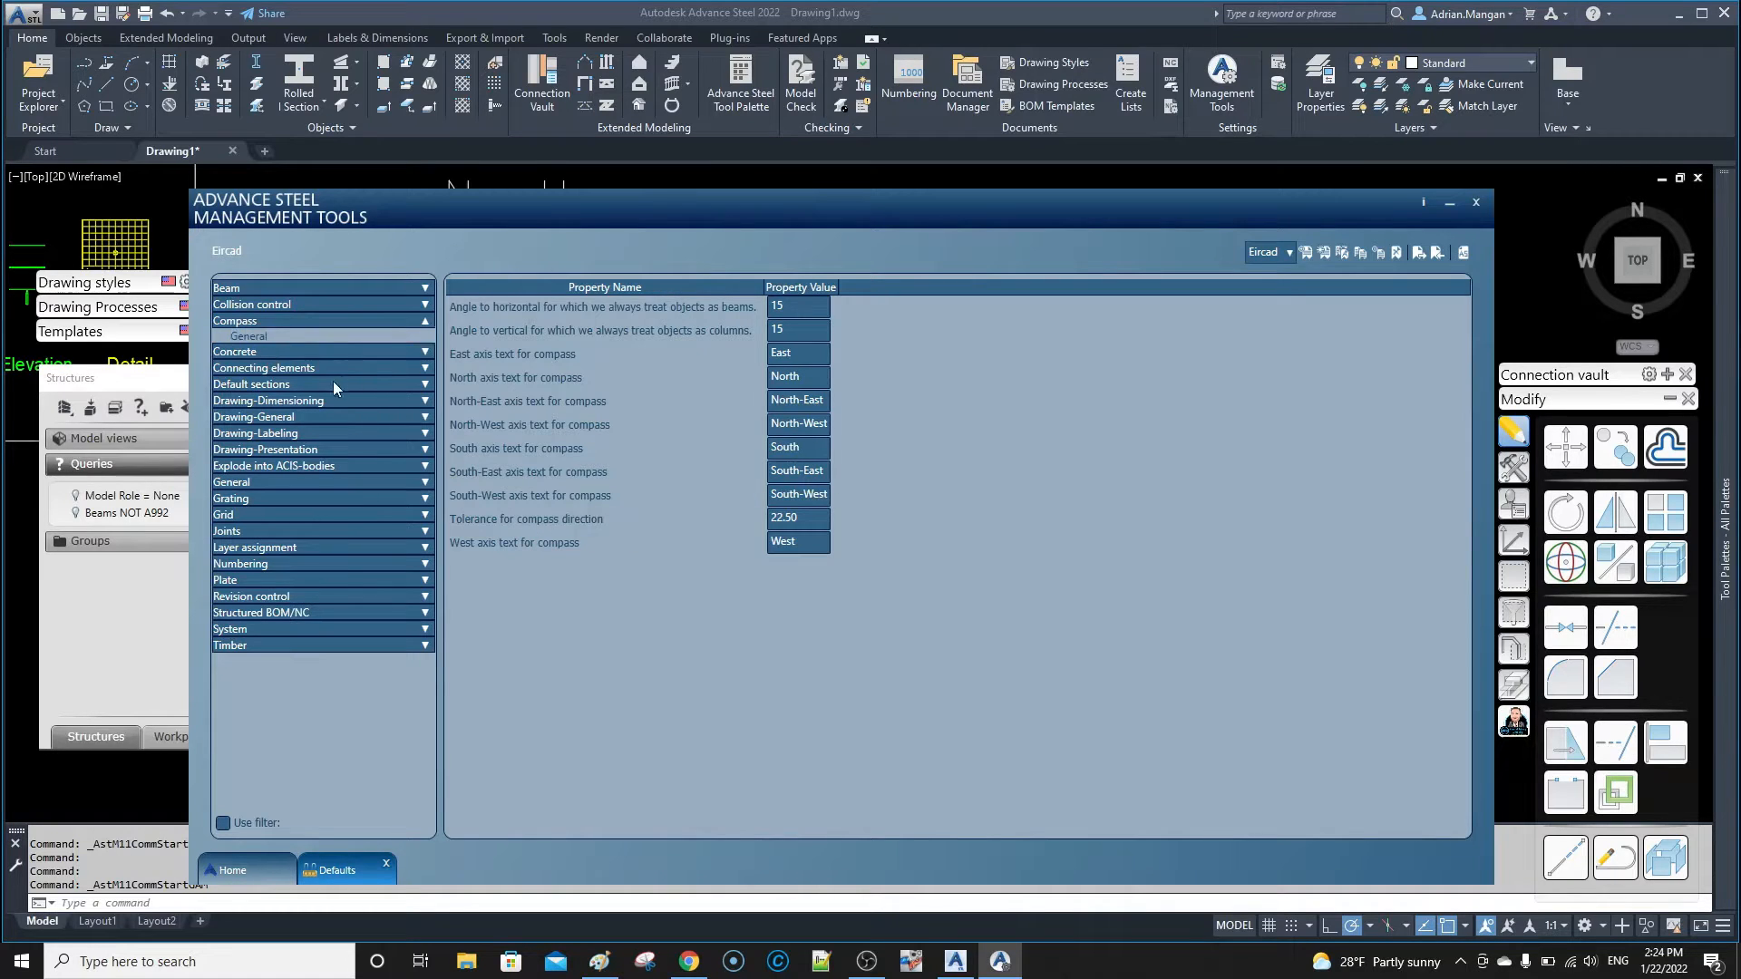
Review the property list of the General defaults category, closing the expanded categories when done
click(424, 481)
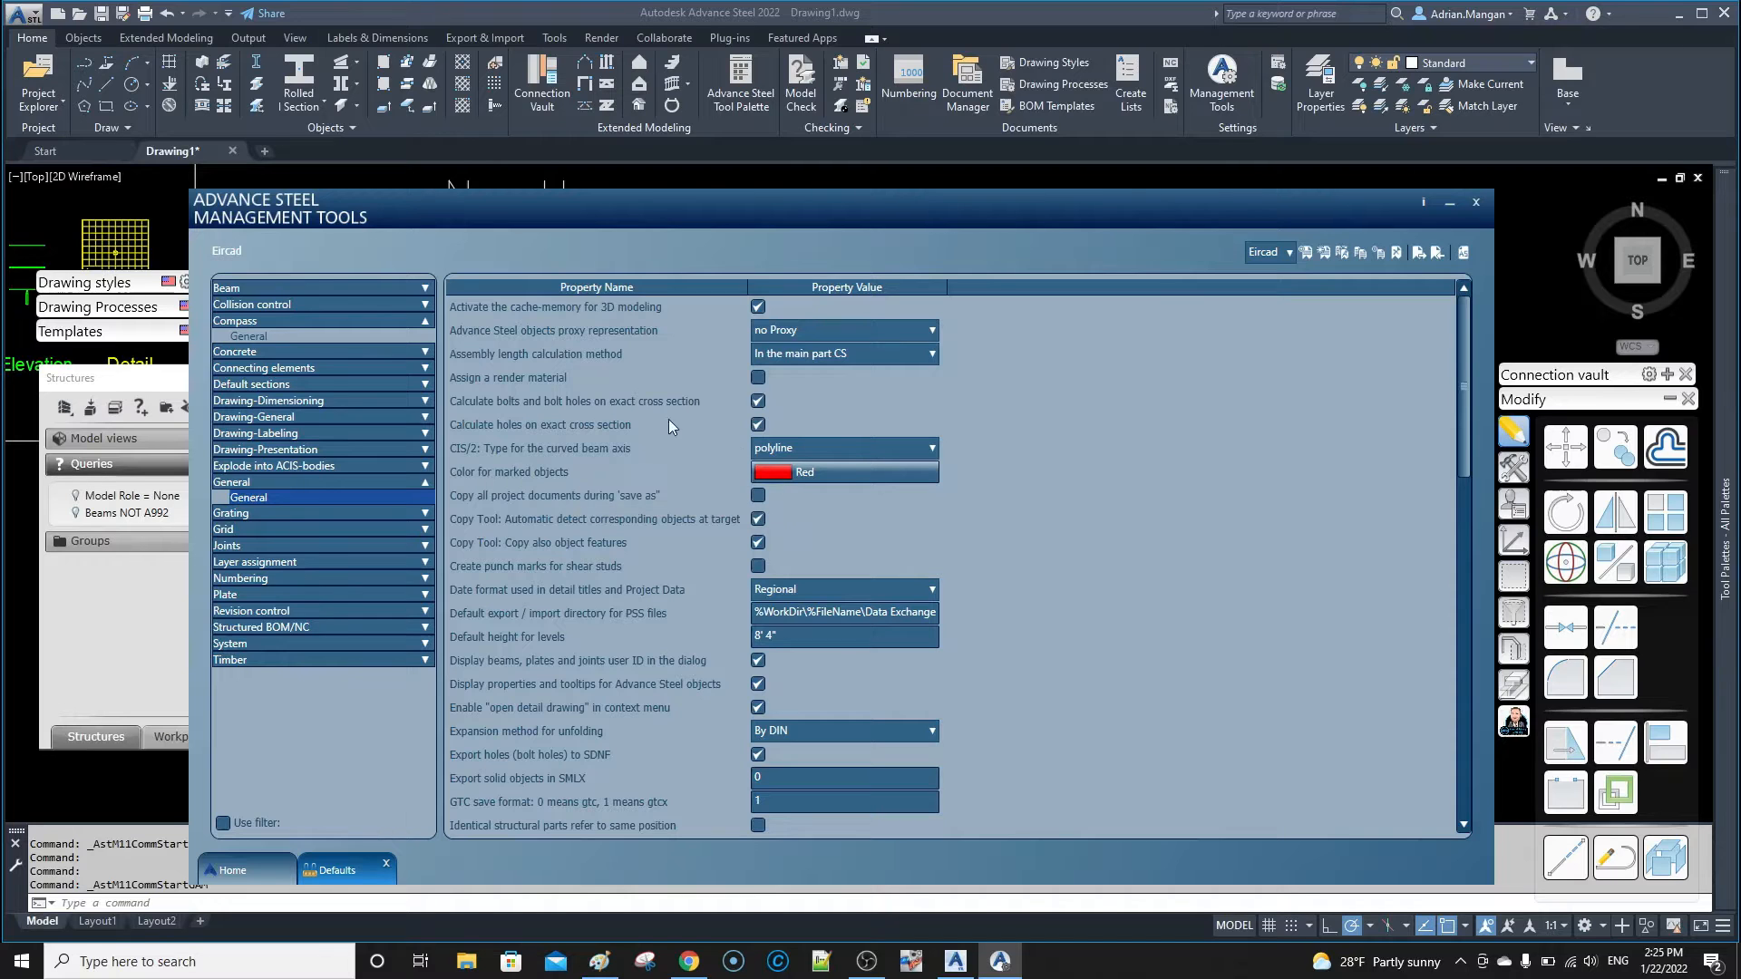
scroll(530, 589, down, 2)
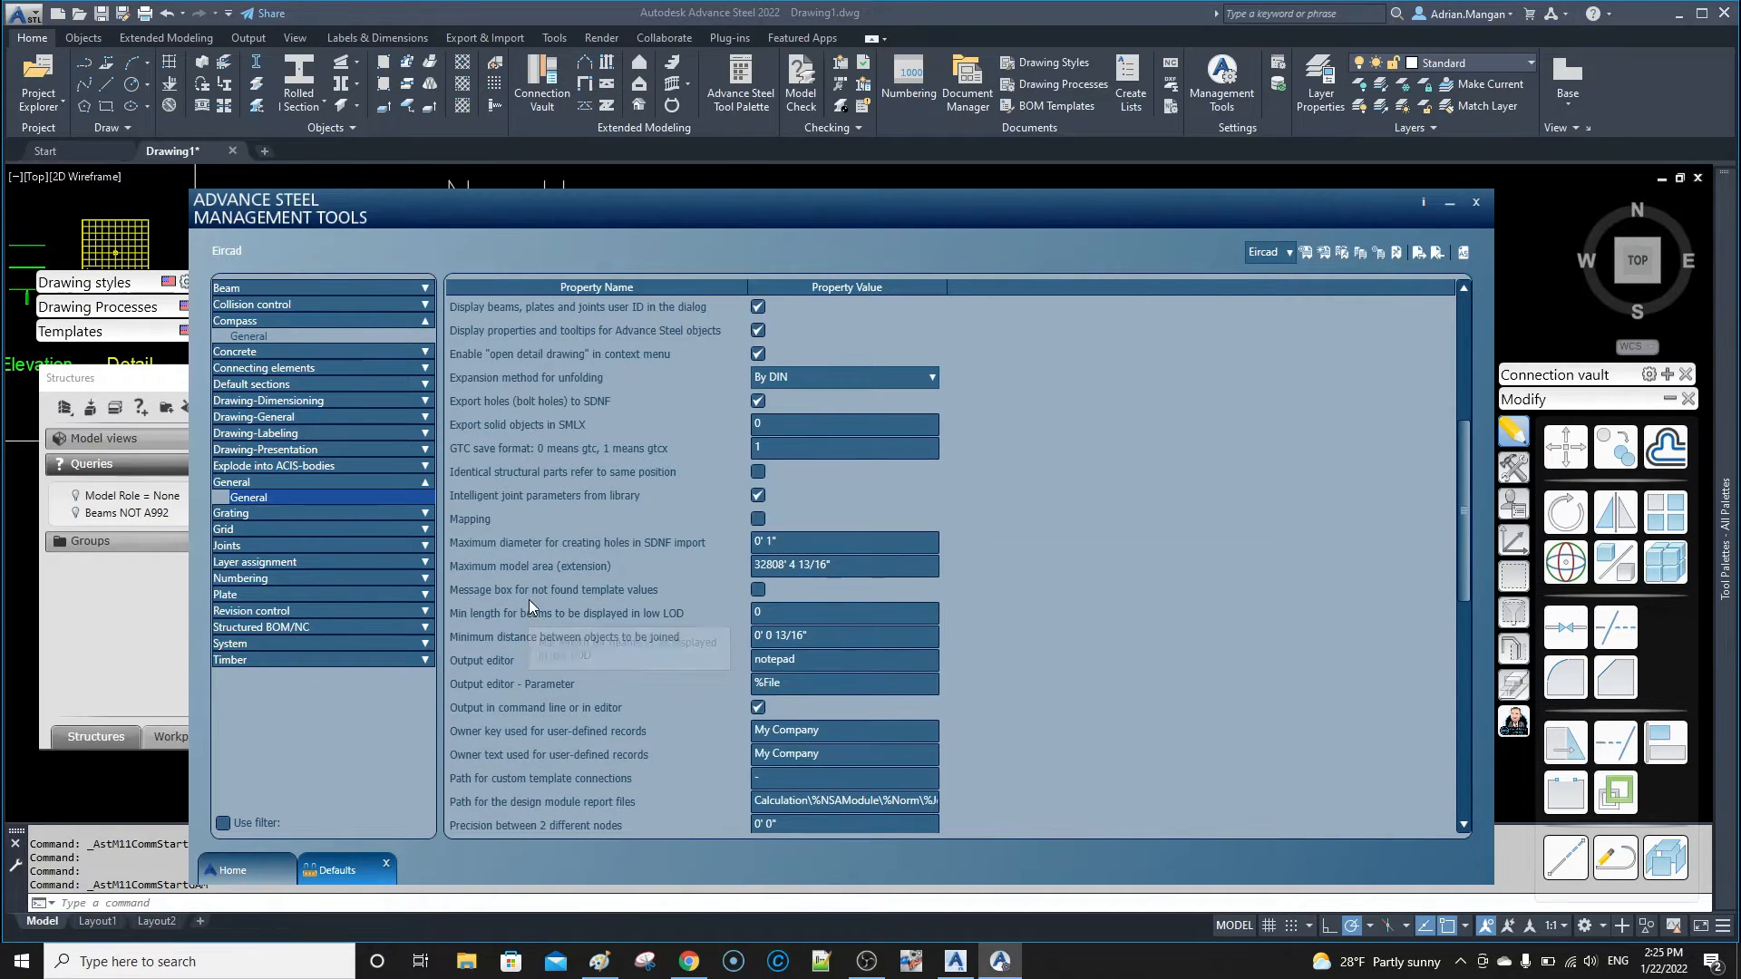
scroll(529, 601, up, 2)
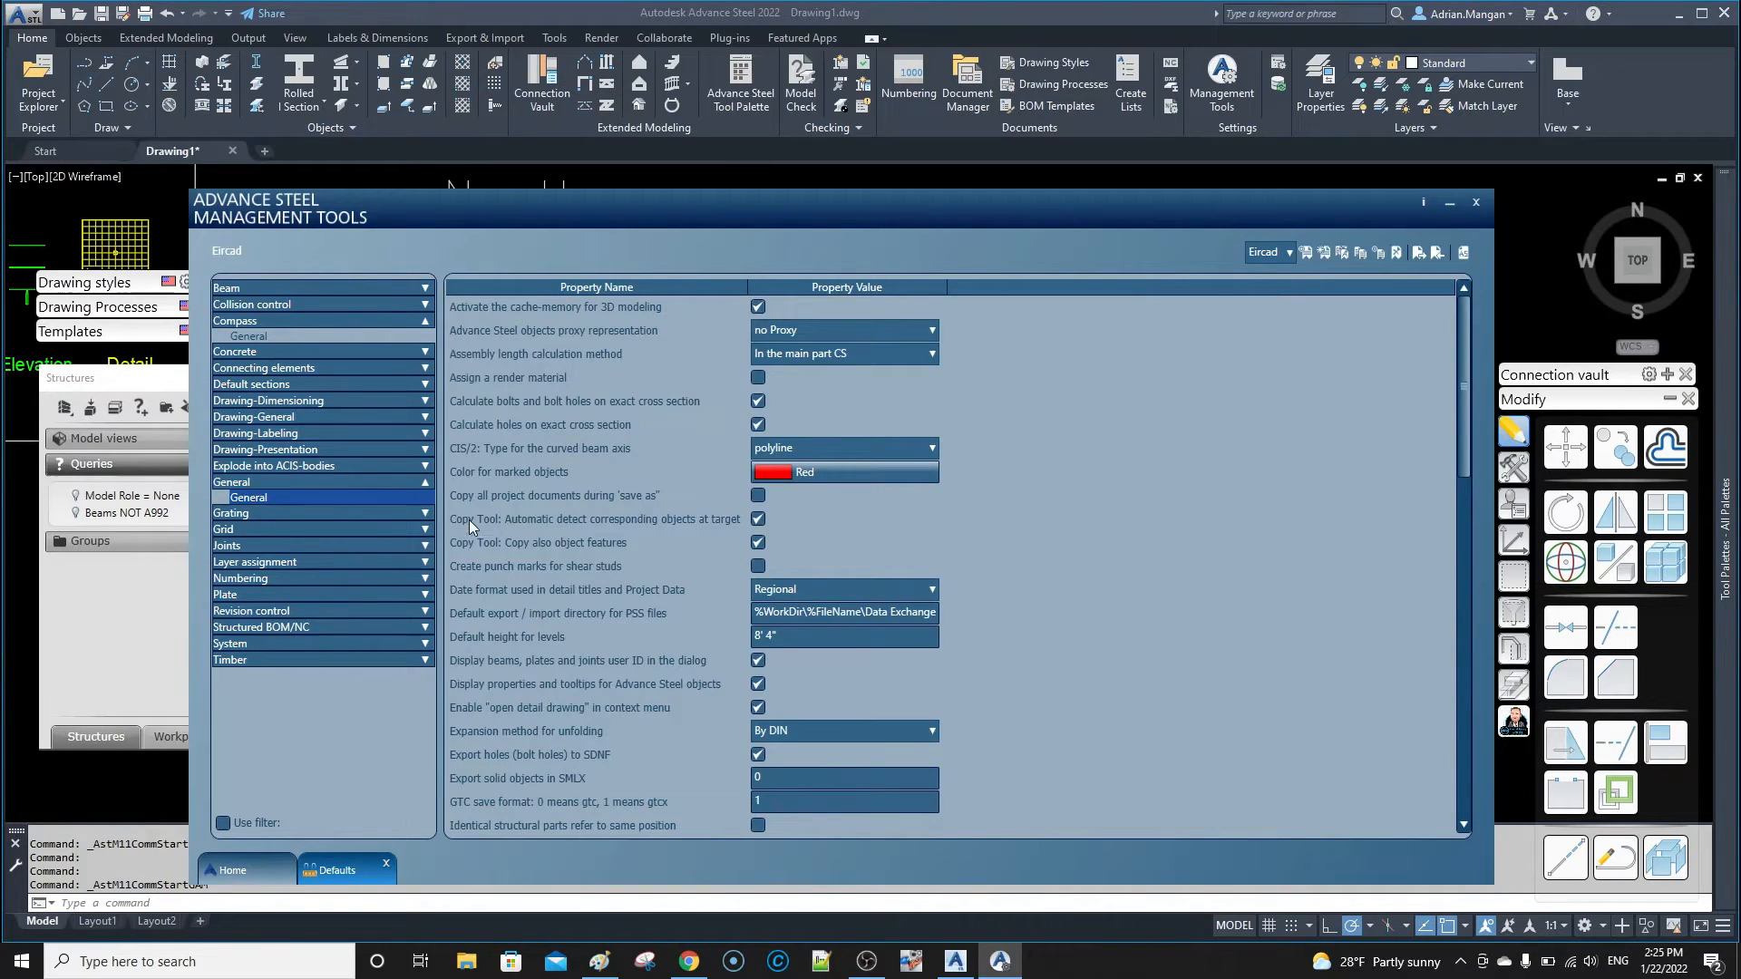
click(234, 482)
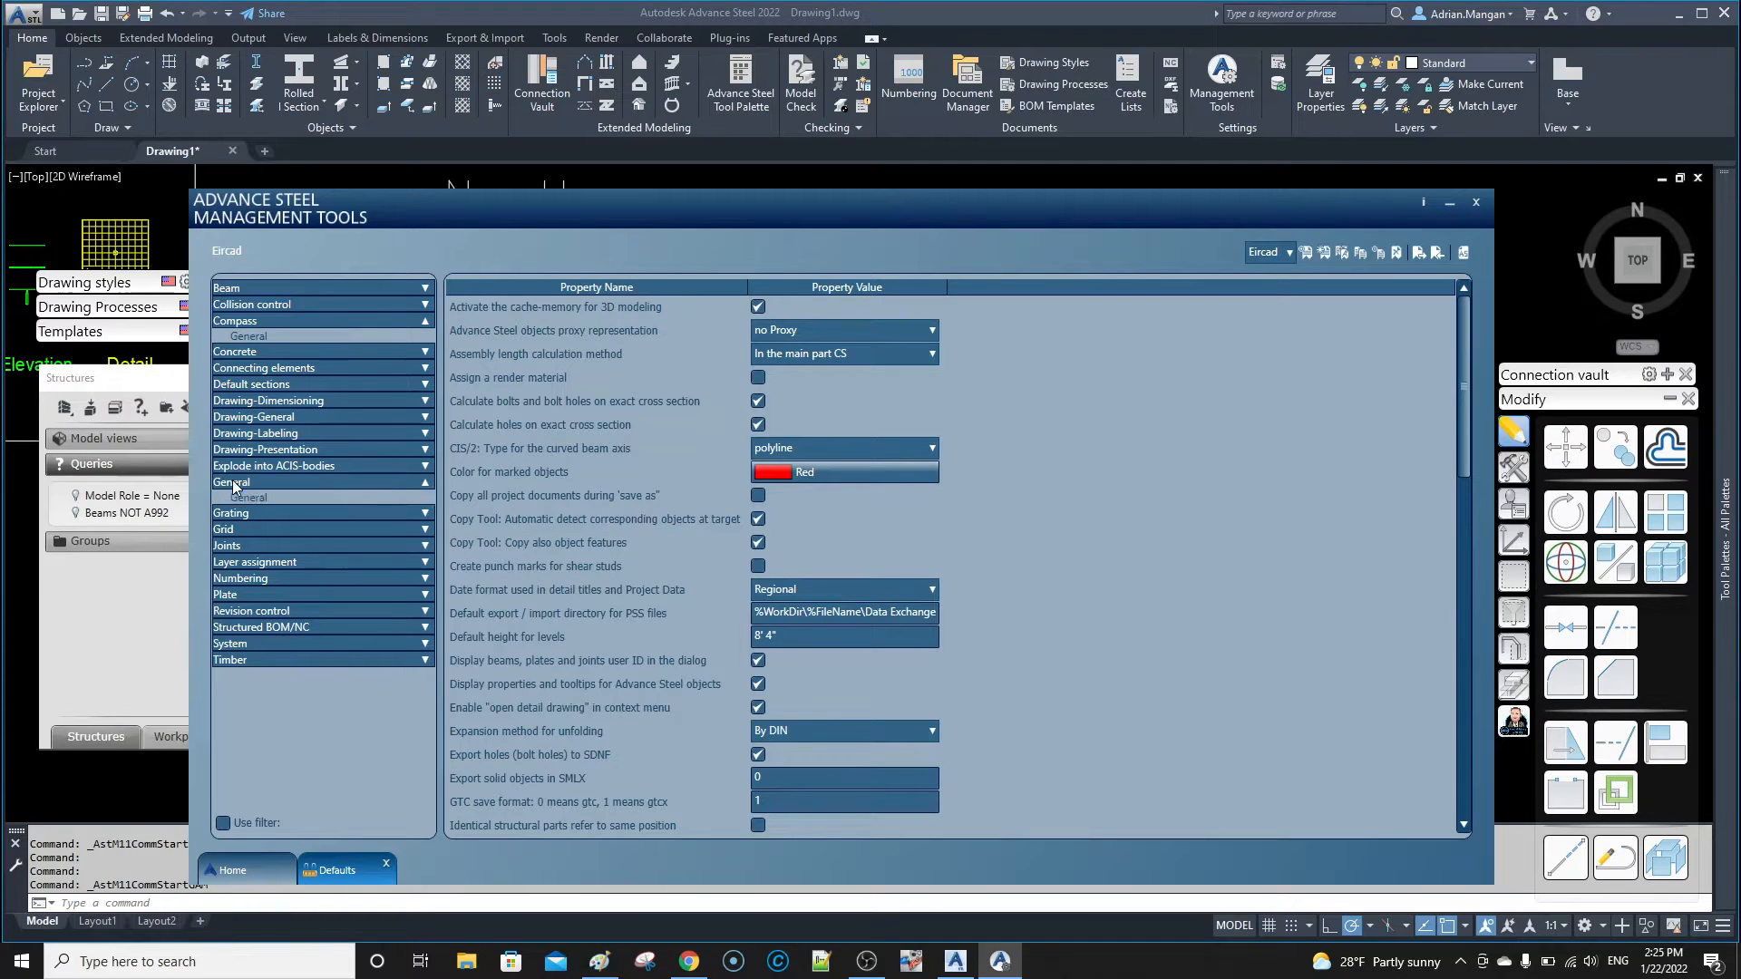
click(424, 483)
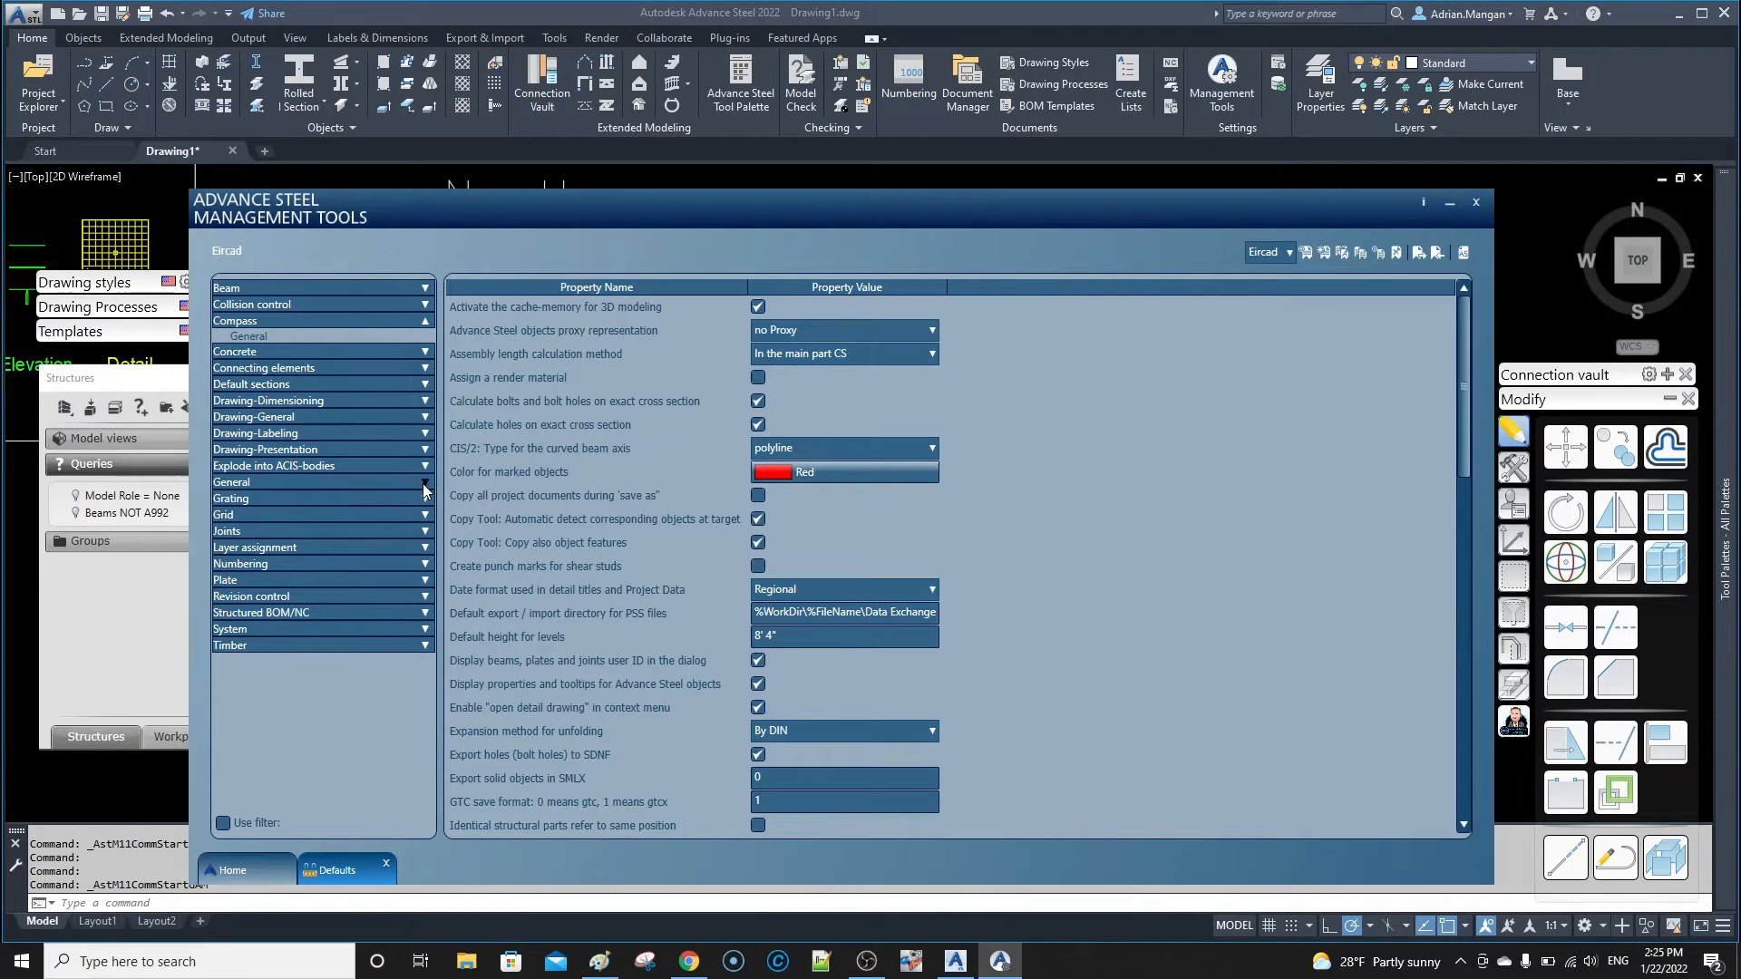
click(427, 321)
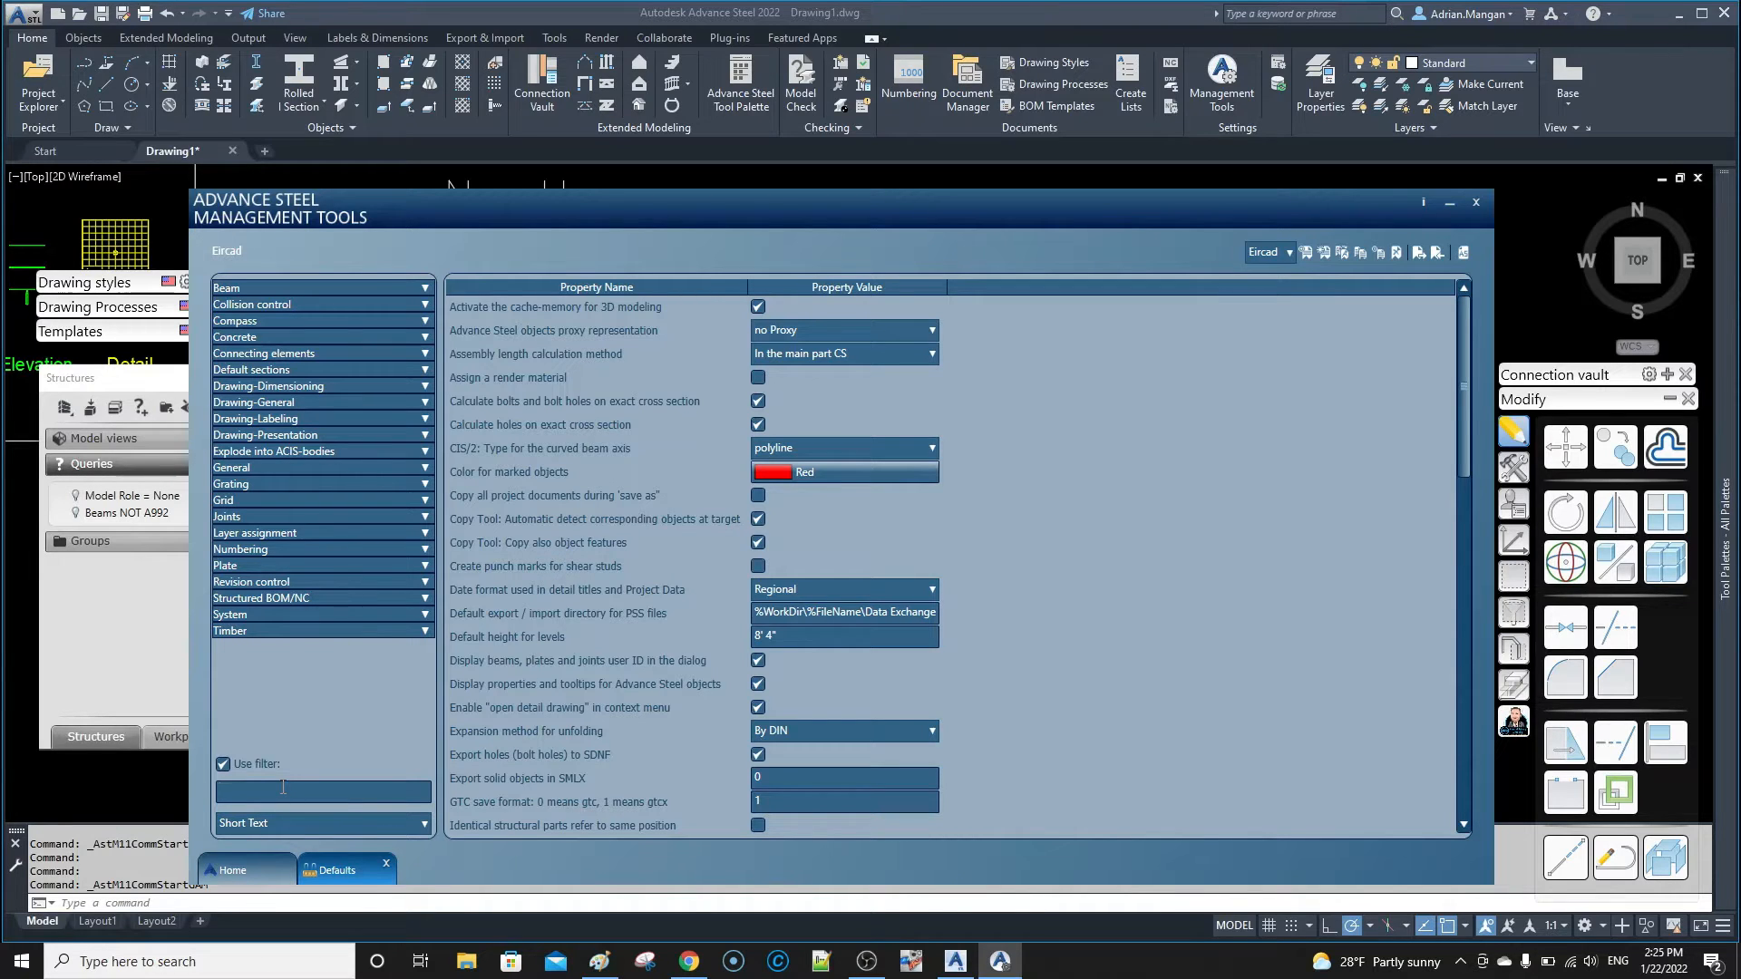
Filter the defaults by "level sy" and check the Drawing-Presentation representation type and color for level symbols
text(level)
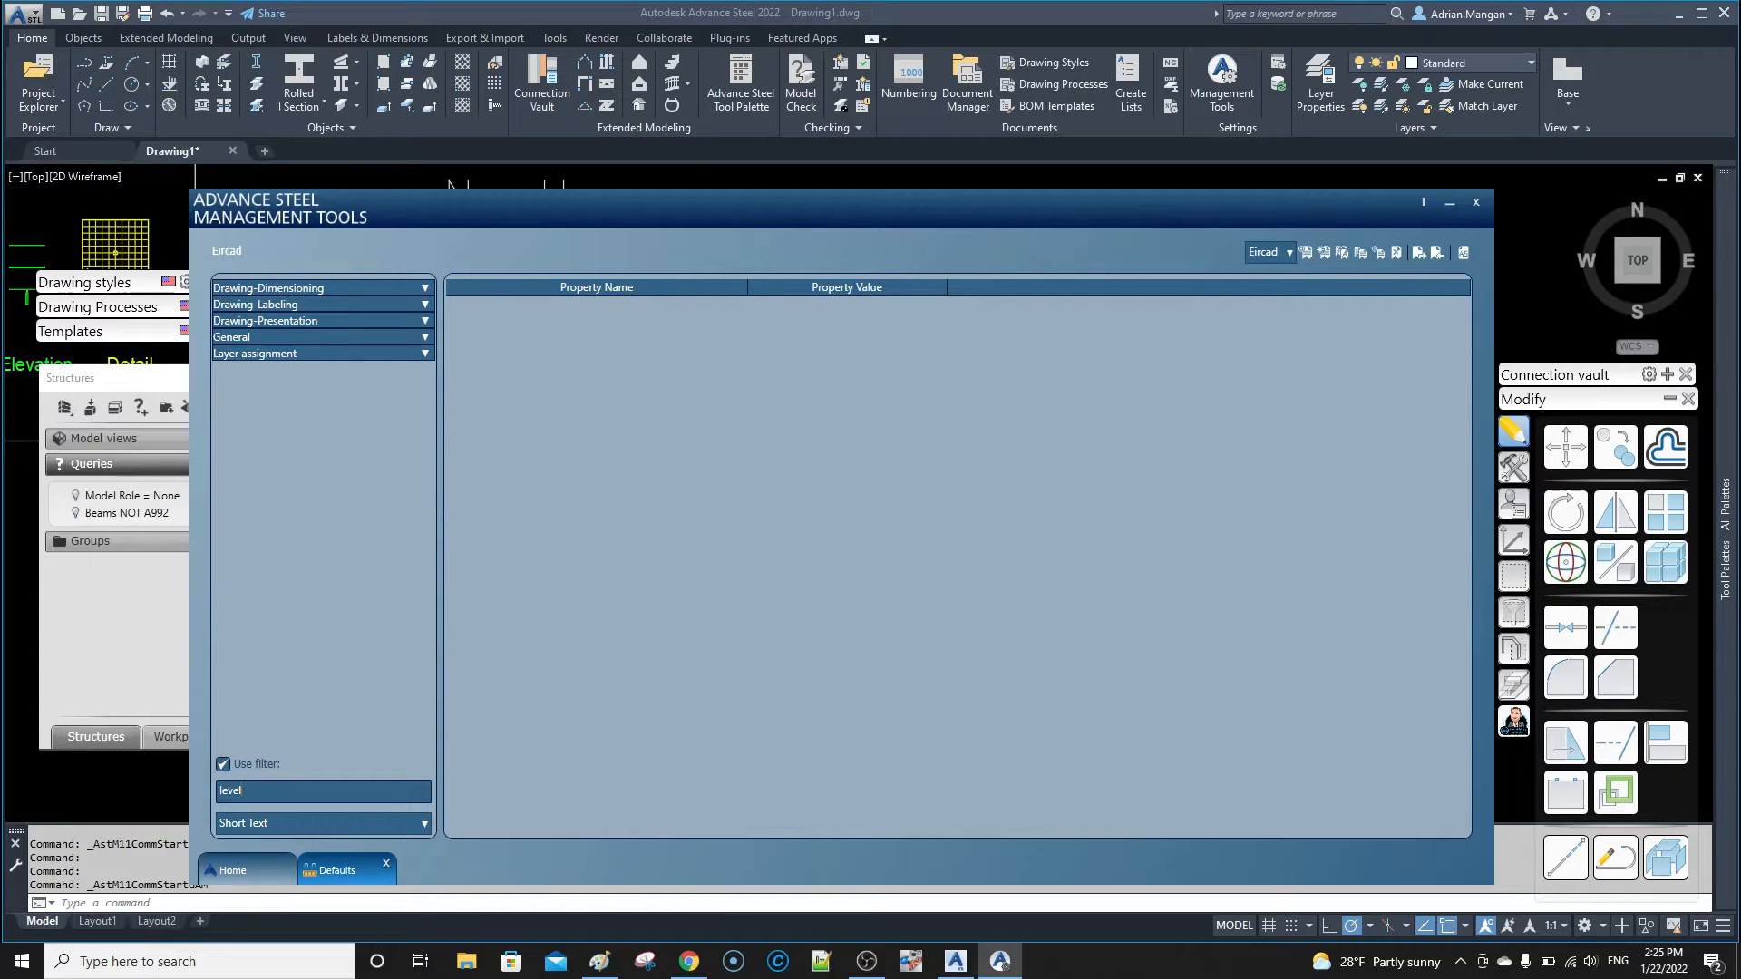
text( sy)
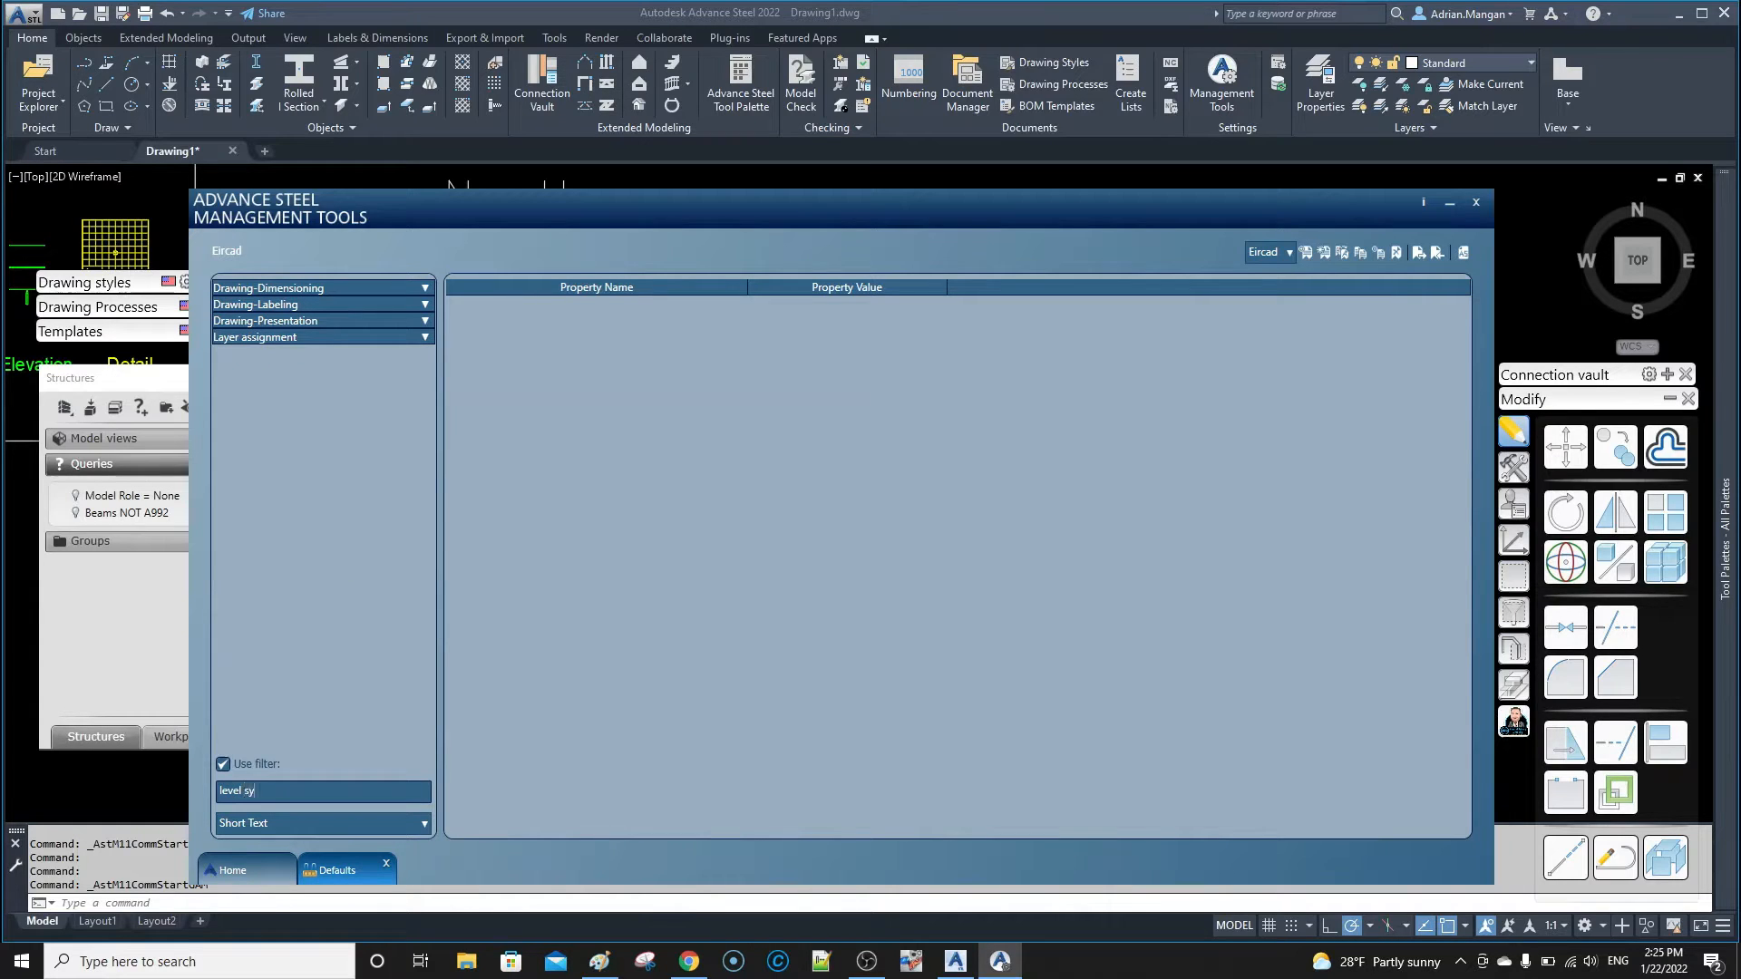
click(425, 320)
click(253, 352)
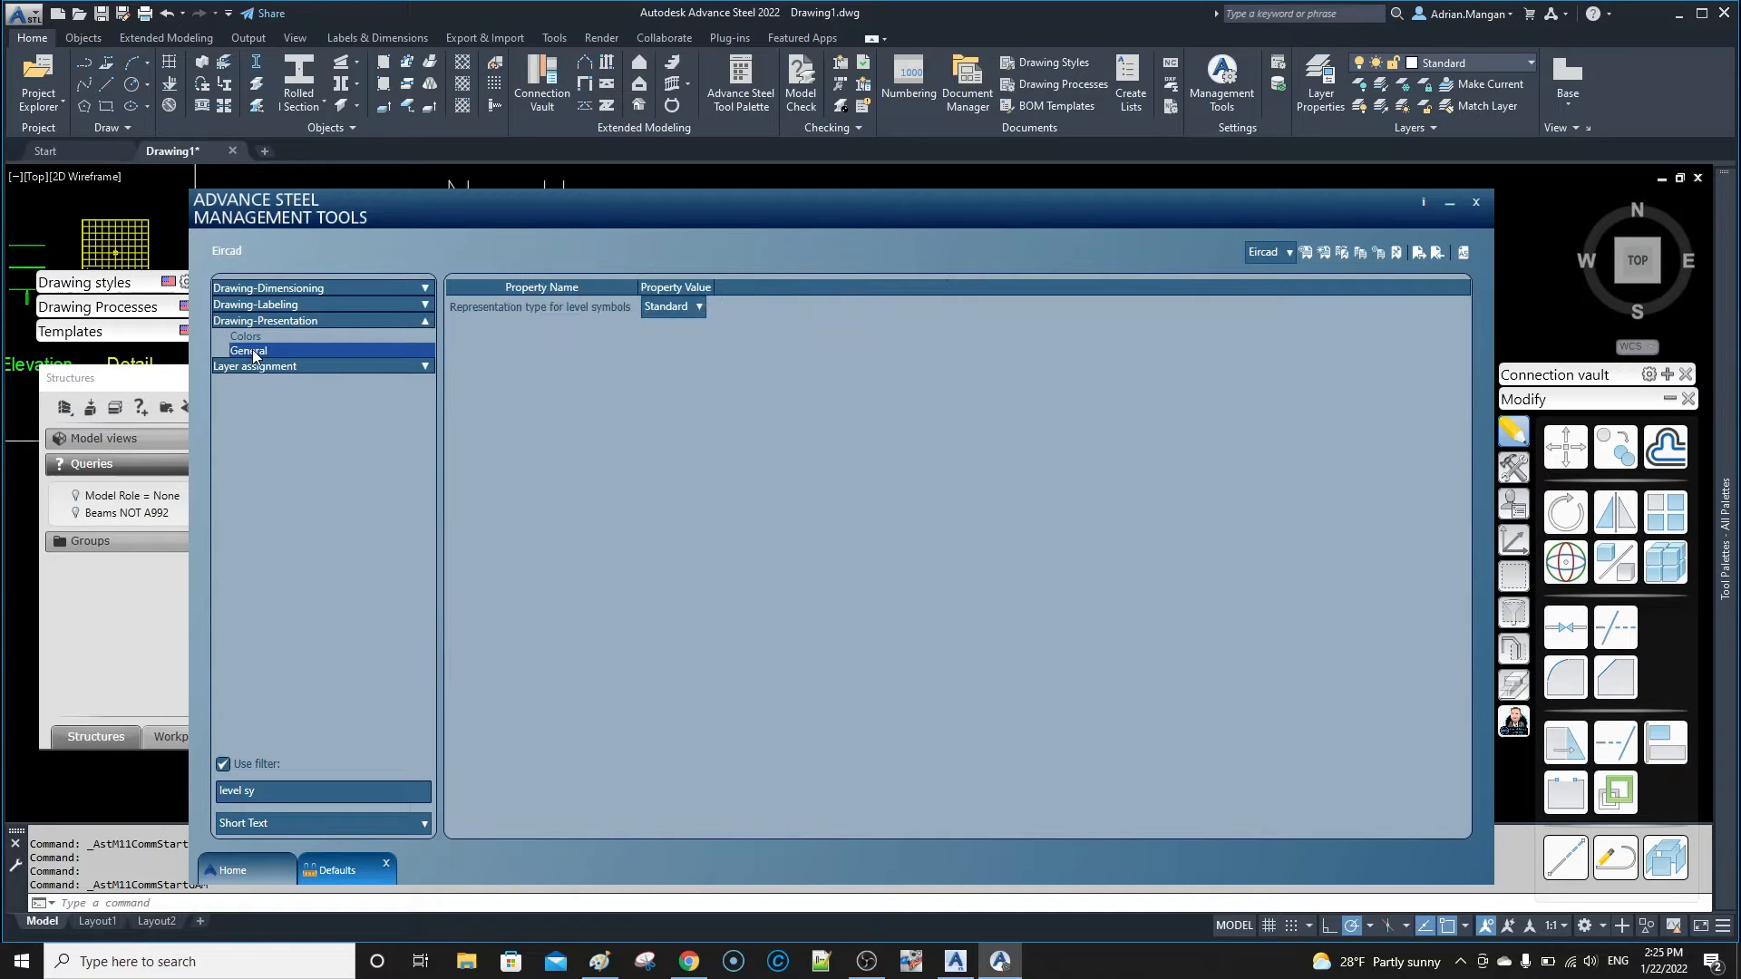
mouse_move(493, 306)
click(302, 338)
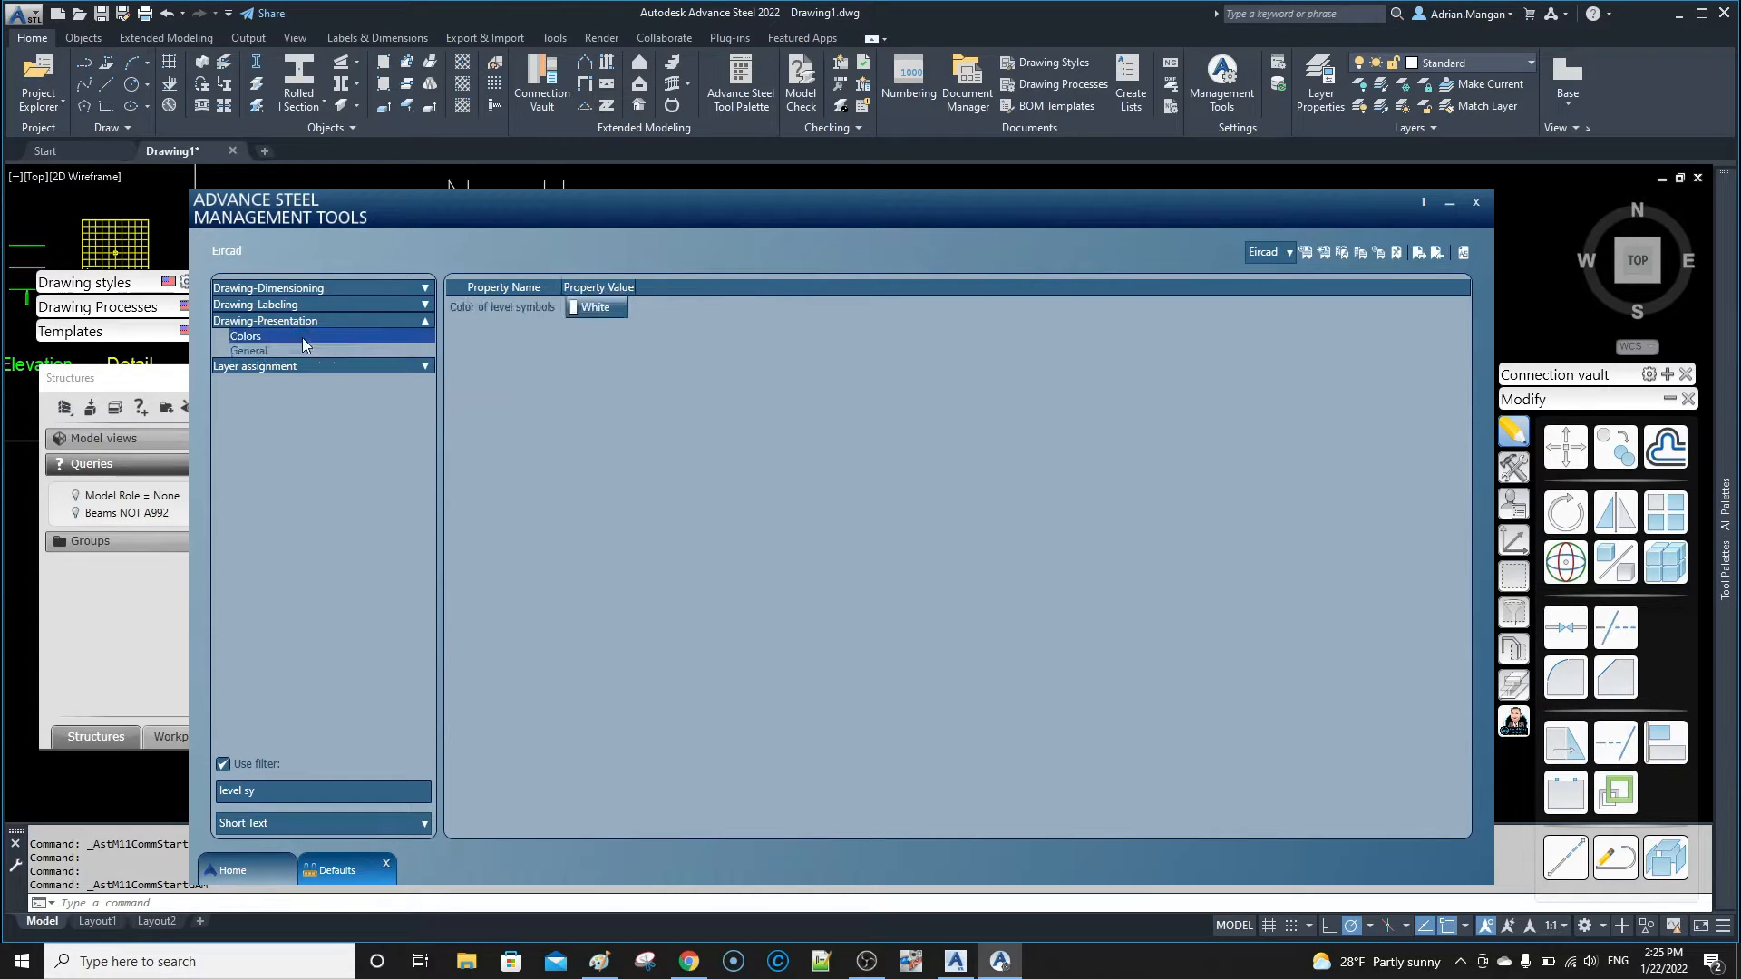
Examine the general Drawing-Labeling defaults for level symbols, such as prefix, suffix, arrow size, trim zeros and unit formats
click(423, 305)
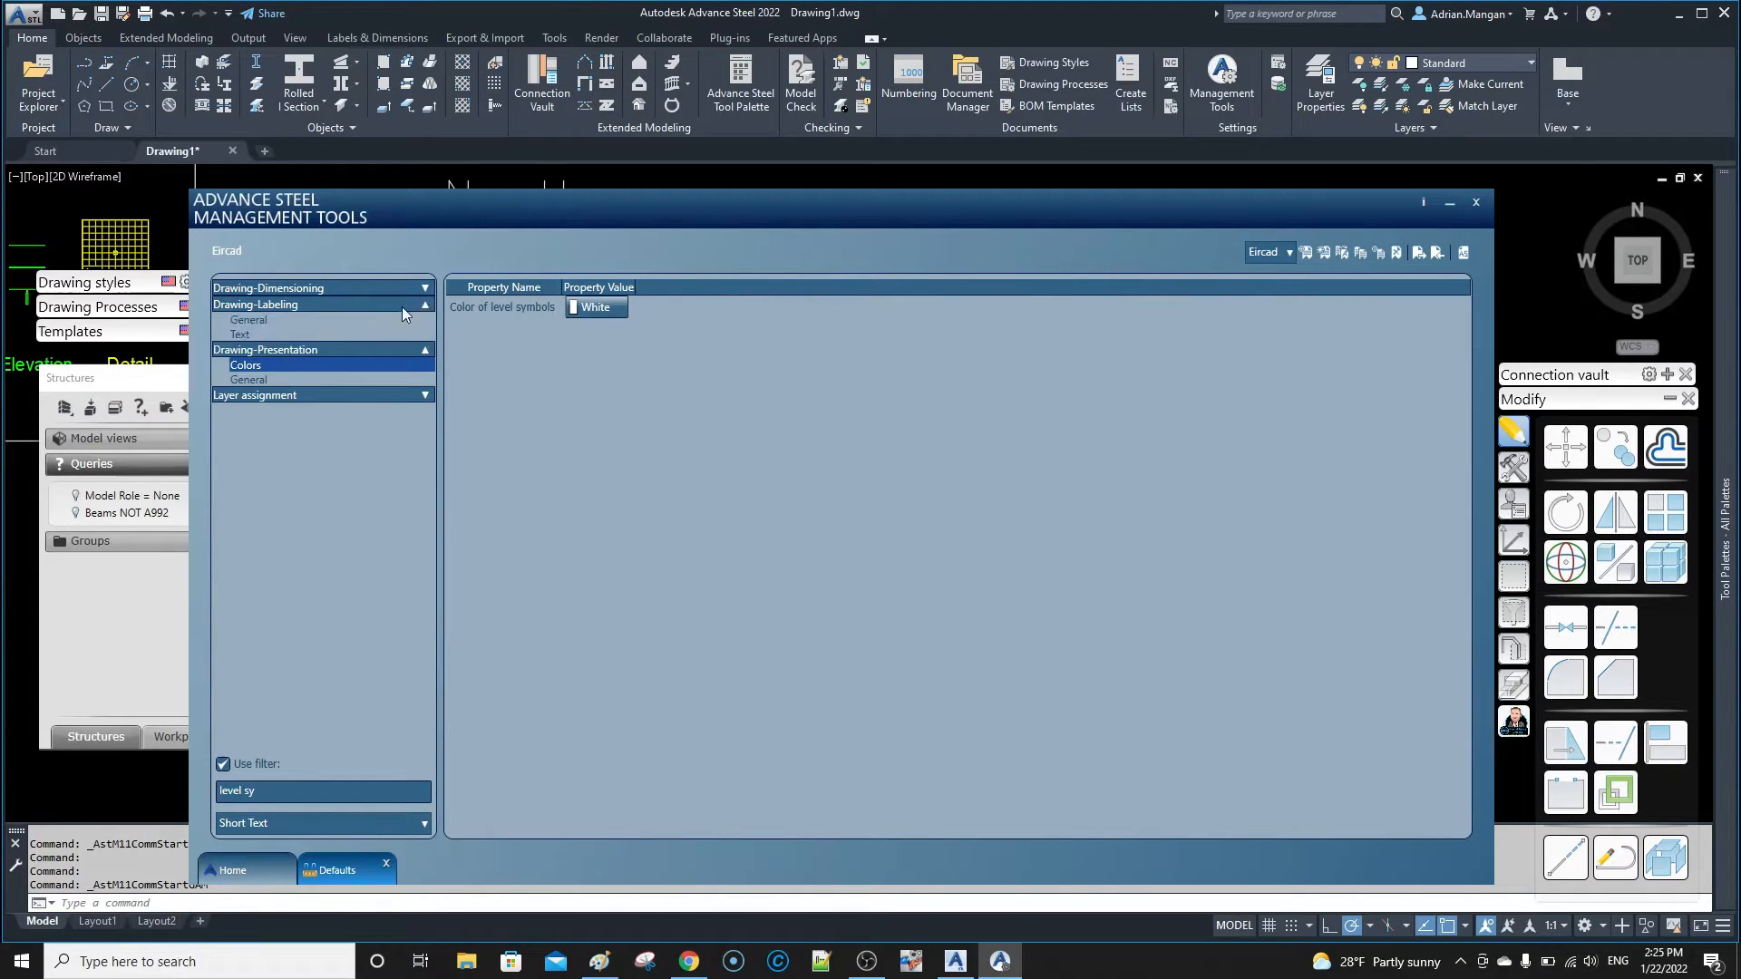
click(330, 321)
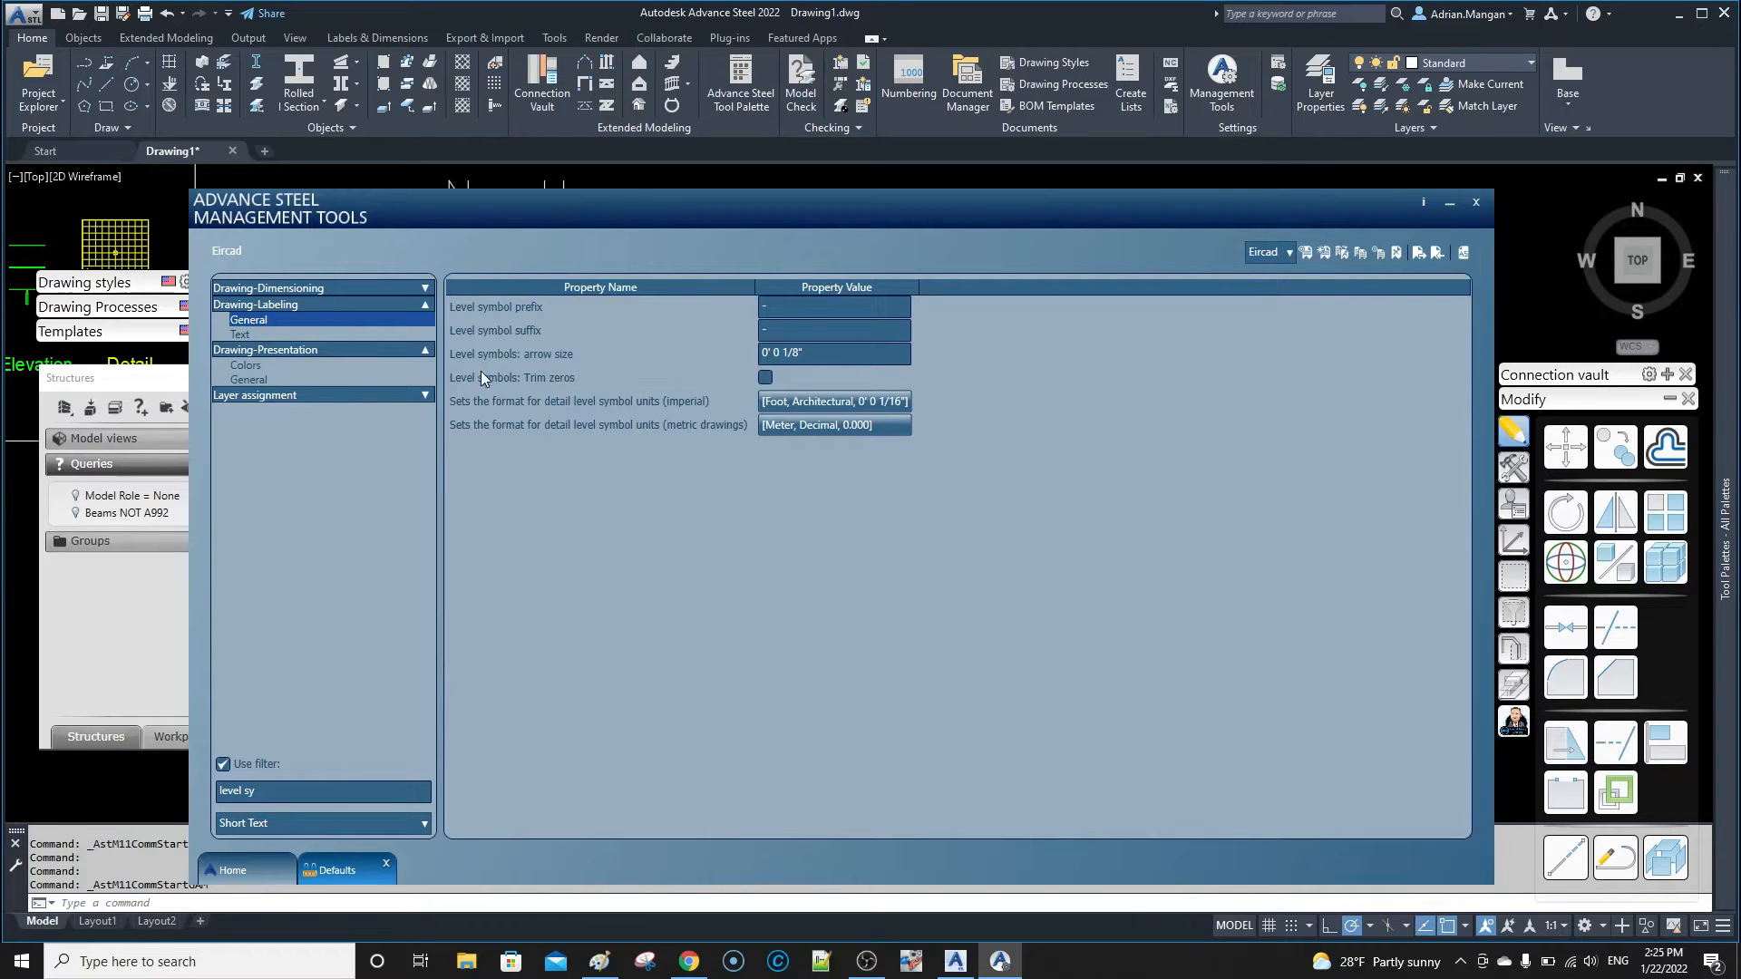
mouse_move(475, 384)
mouse_move(548, 379)
mouse_move(513, 433)
click(765, 377)
click(424, 354)
click(425, 309)
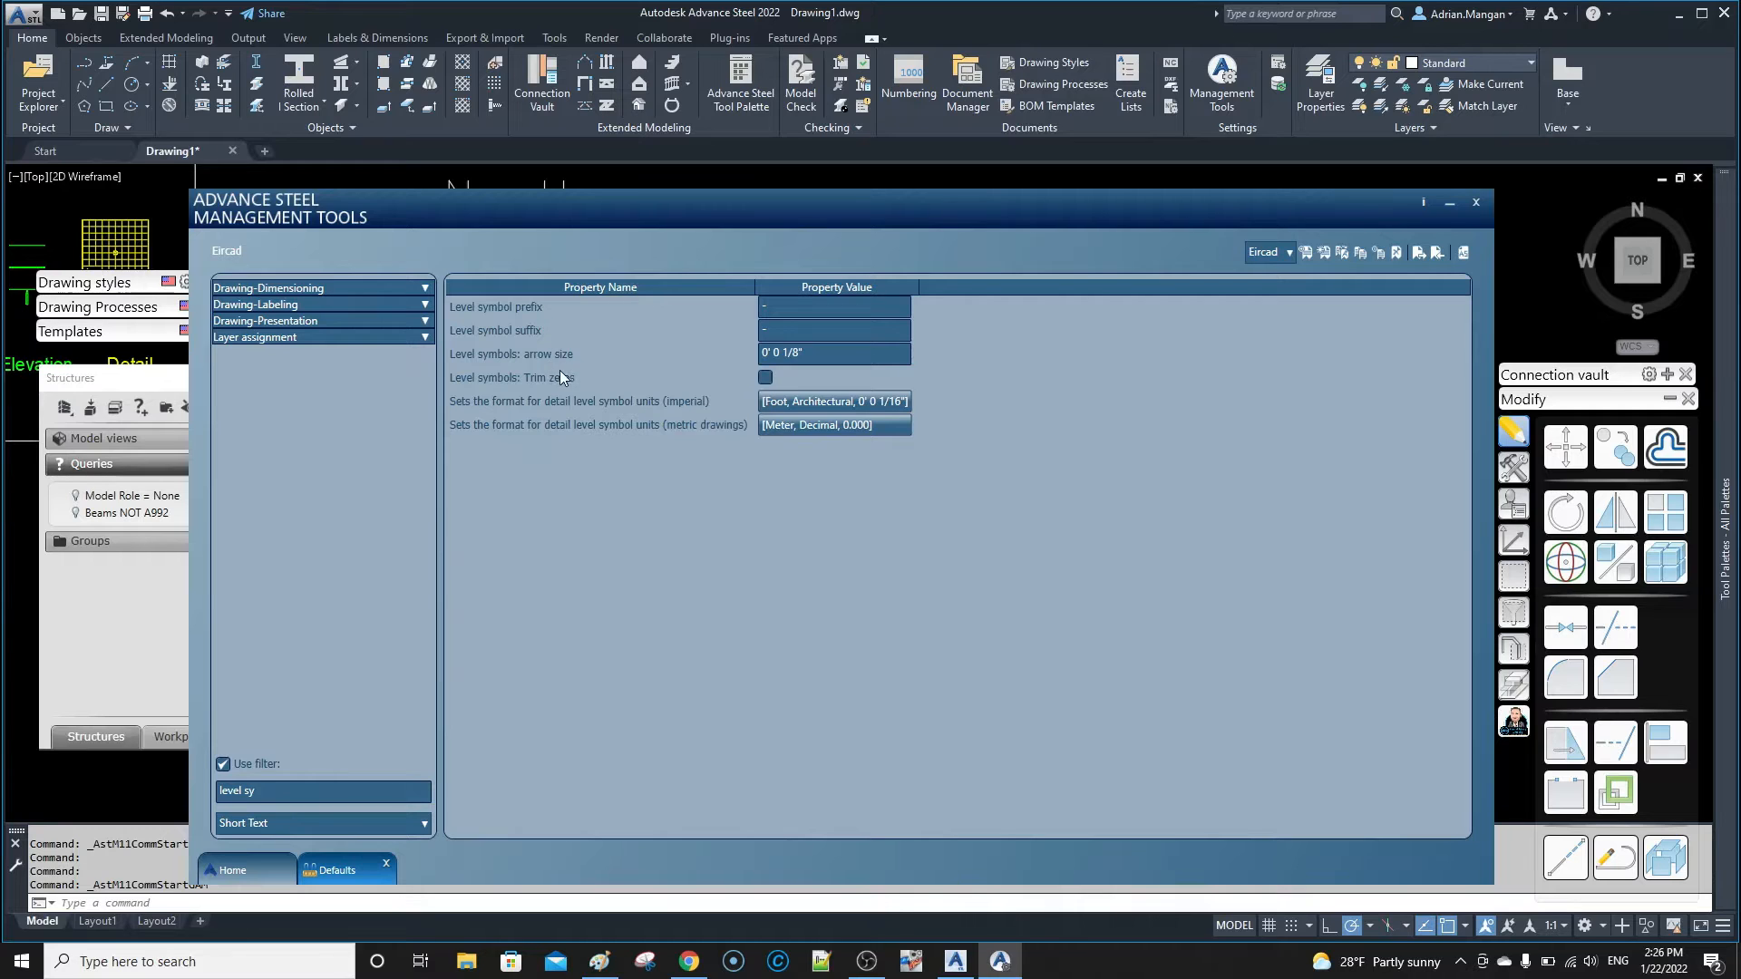
Examine the general Drawing-Dimensioning defaults for level symbols, covering the "+" sign and 0 inch values
click(421, 288)
click(353, 301)
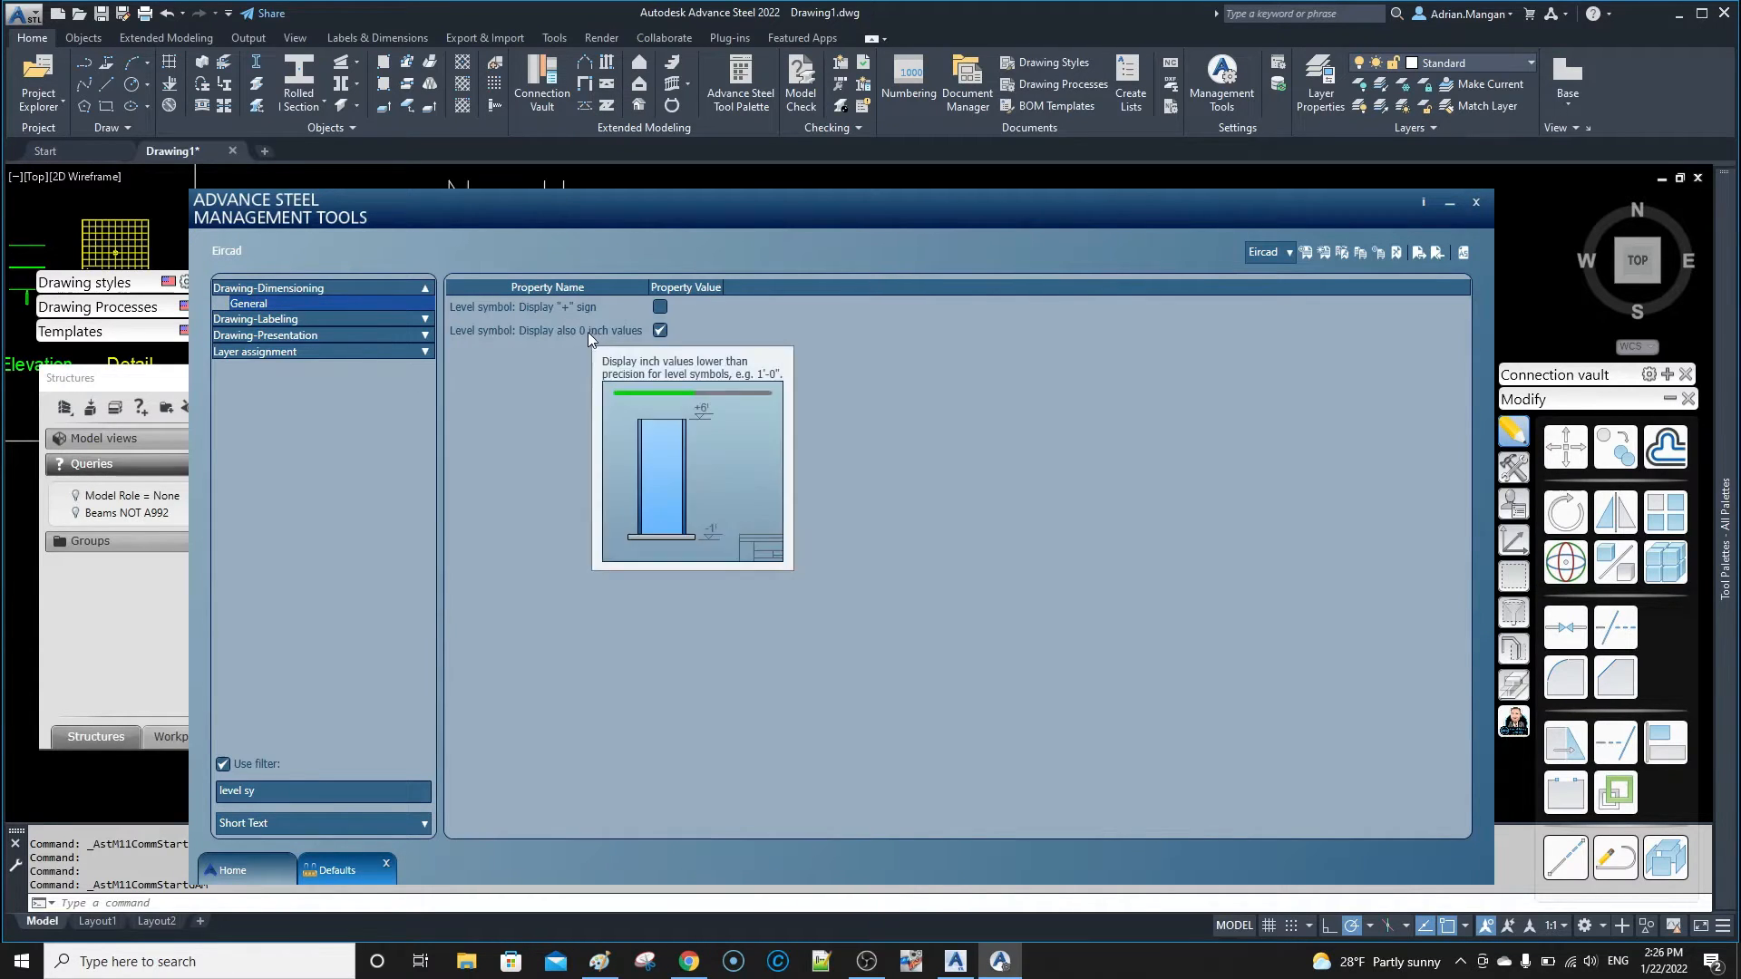
click(417, 351)
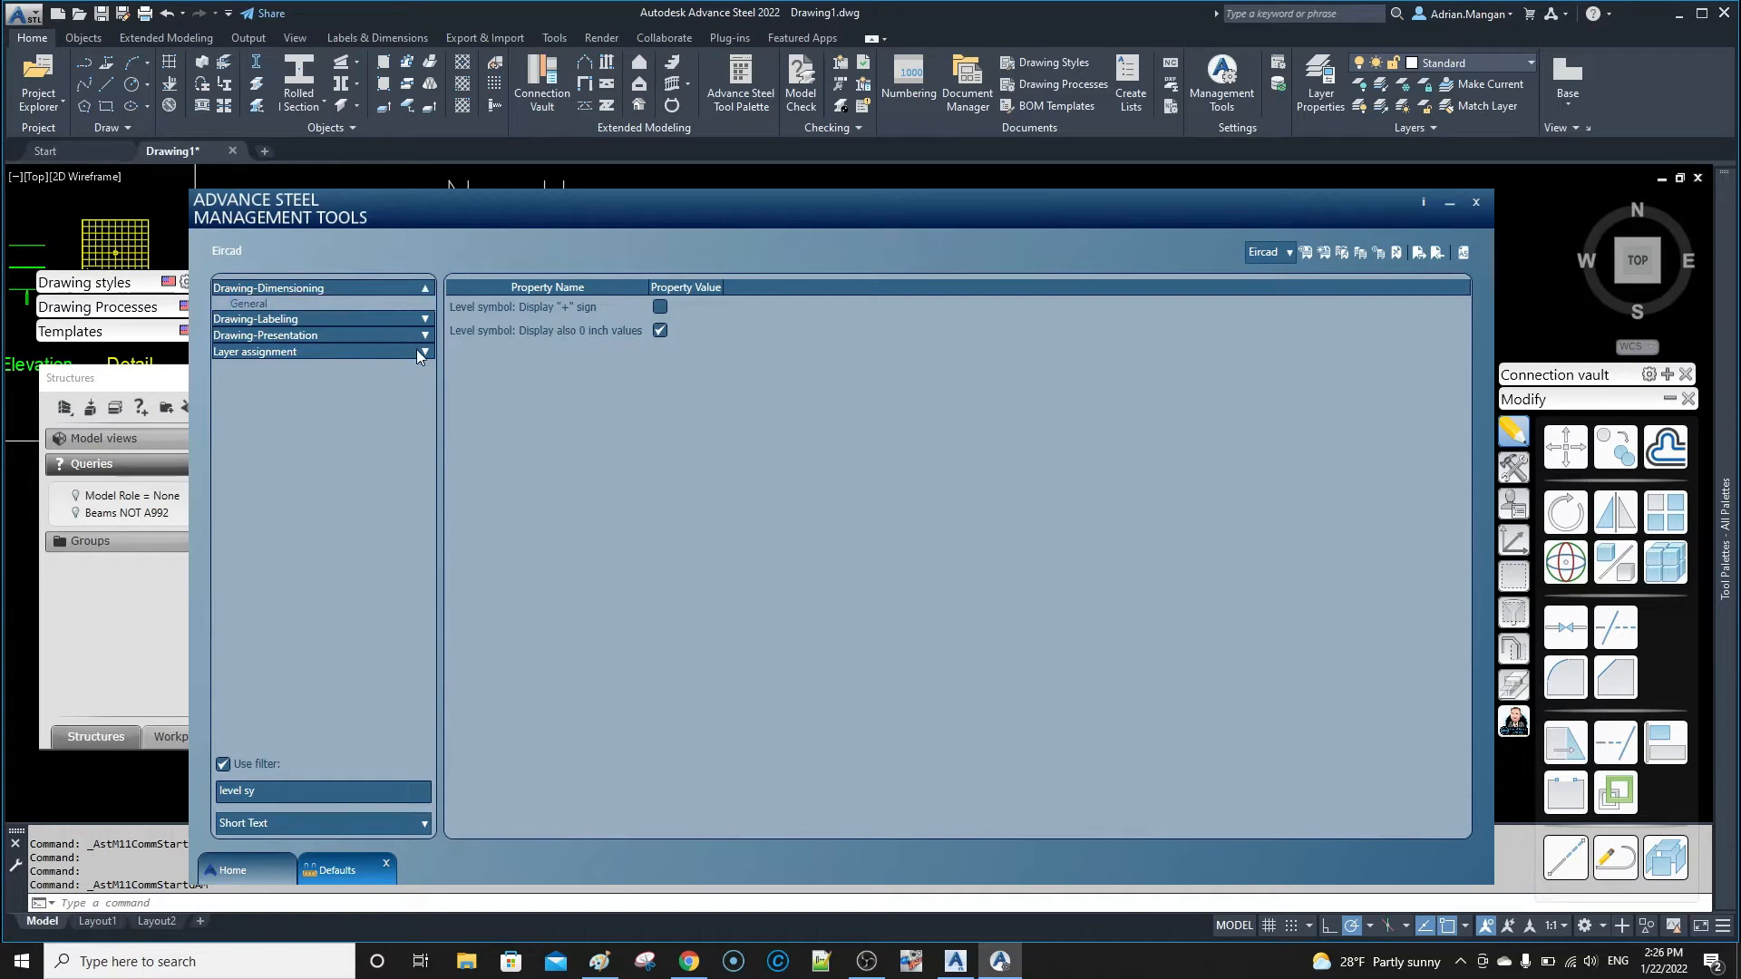
Filter the defaults by "level symbols" and examine the general Drawing-Labeling properties
drag(283, 793, 135, 782)
text(leve)
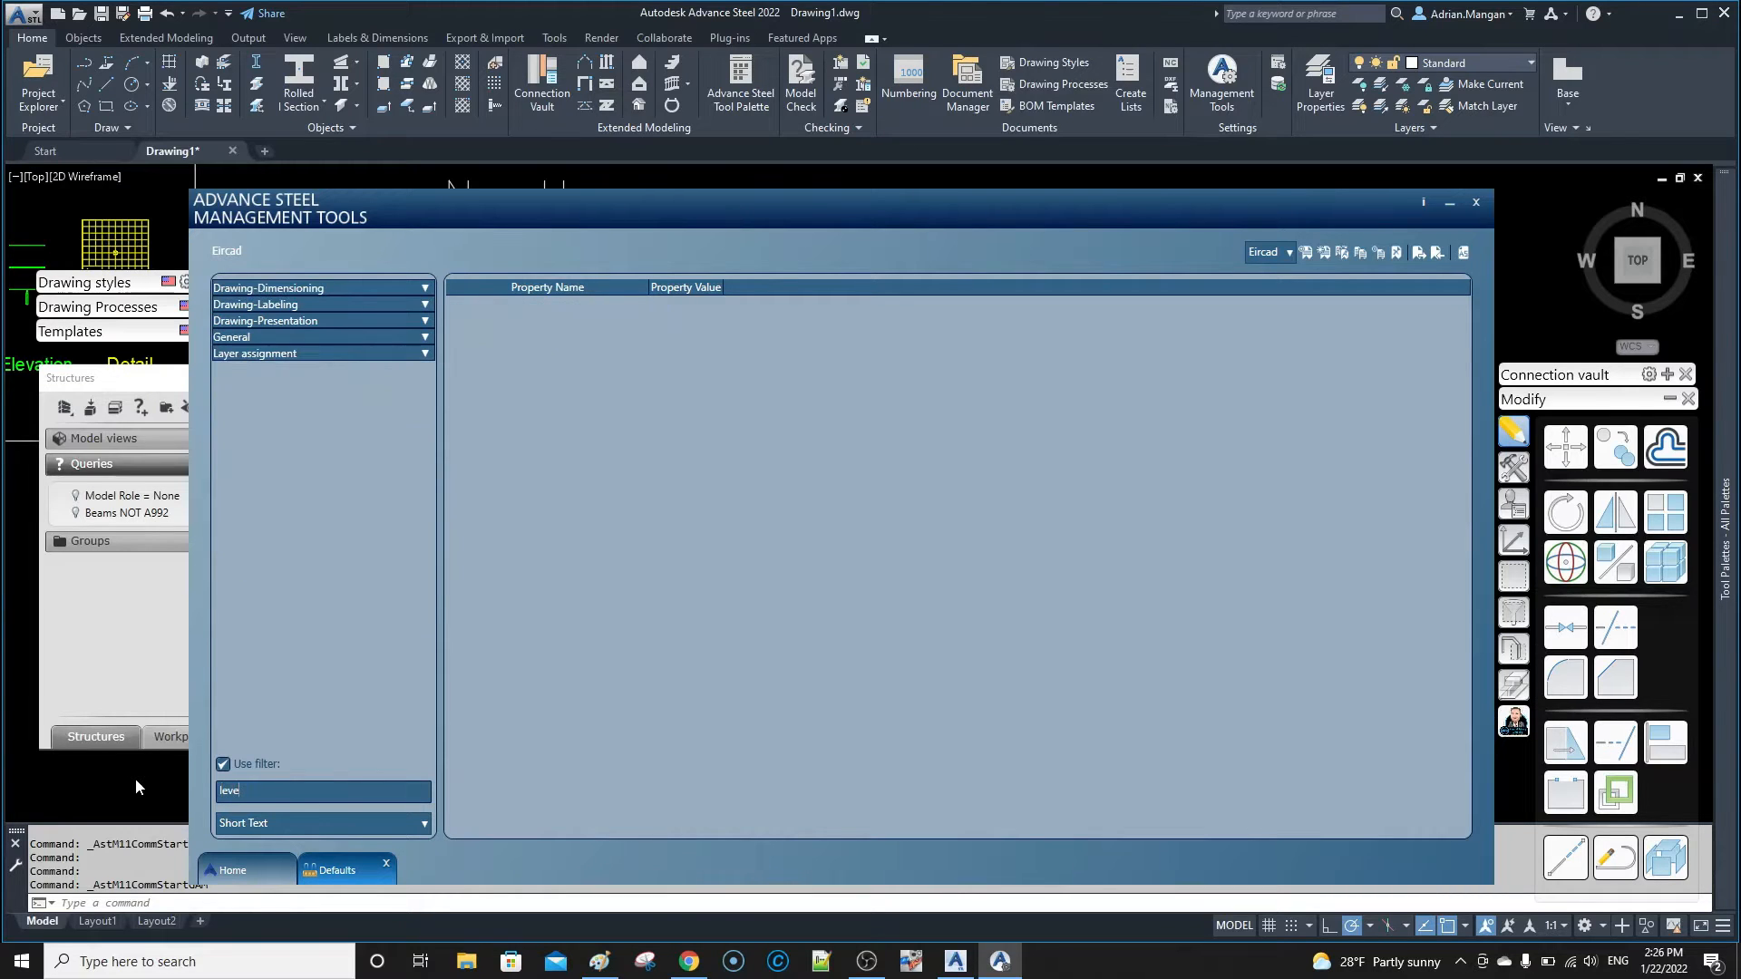
text(l symbol)
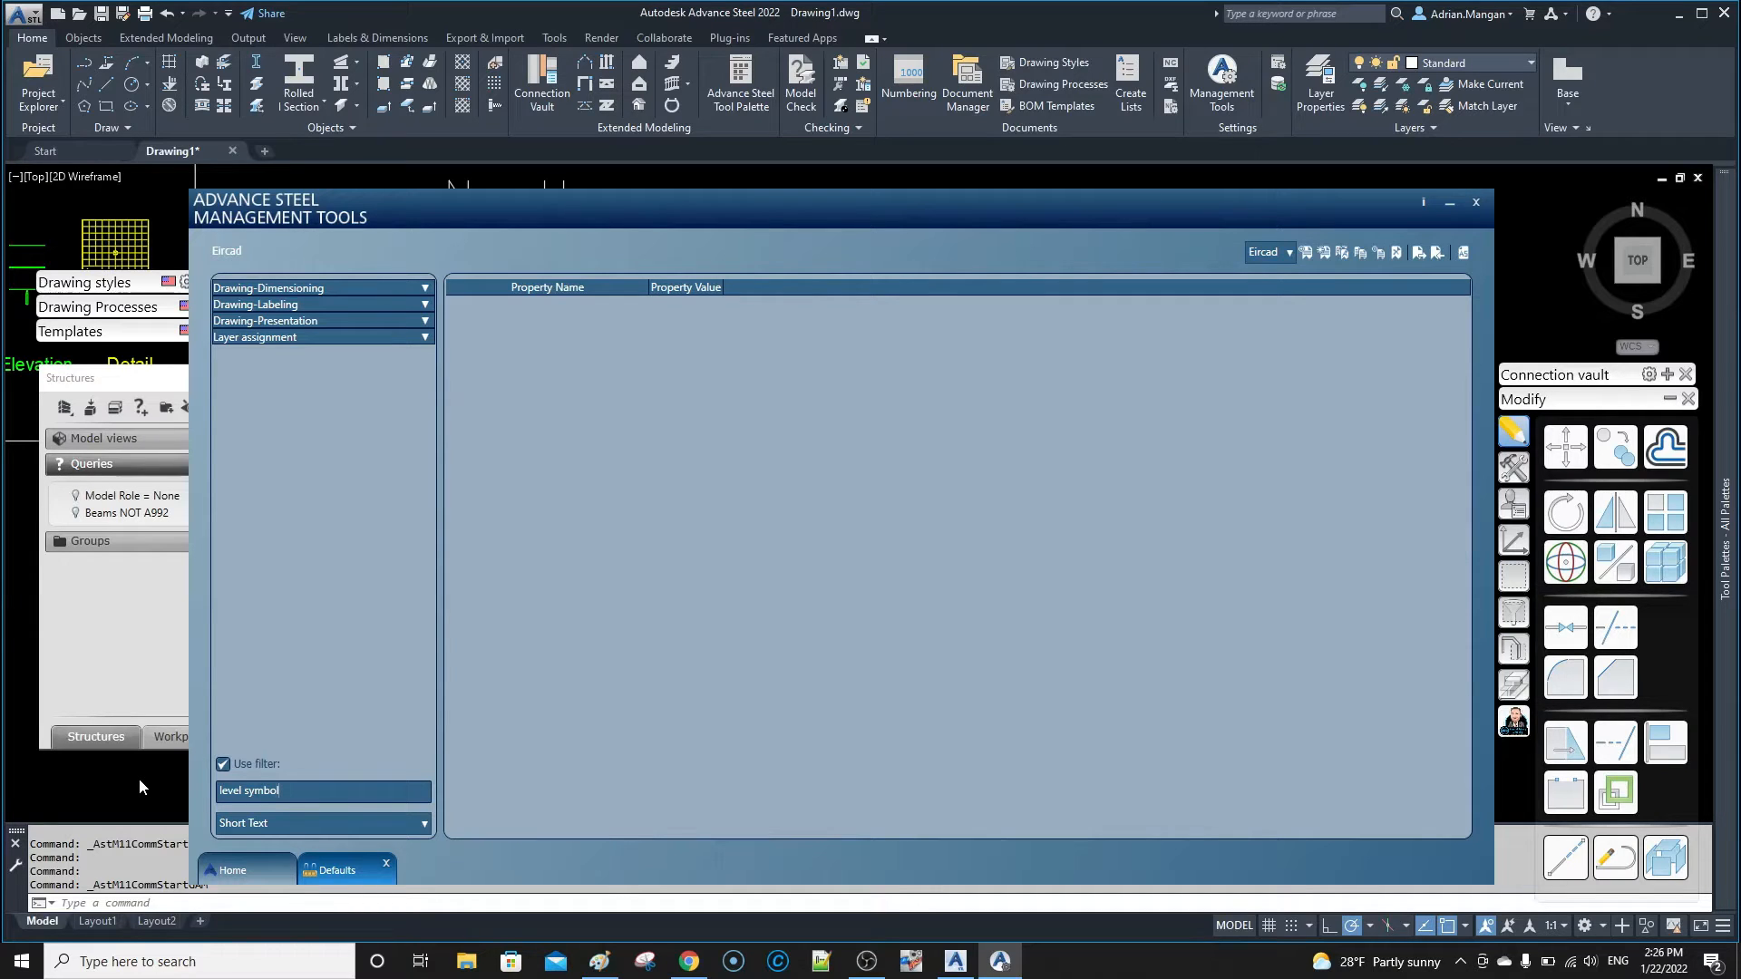
text(s)
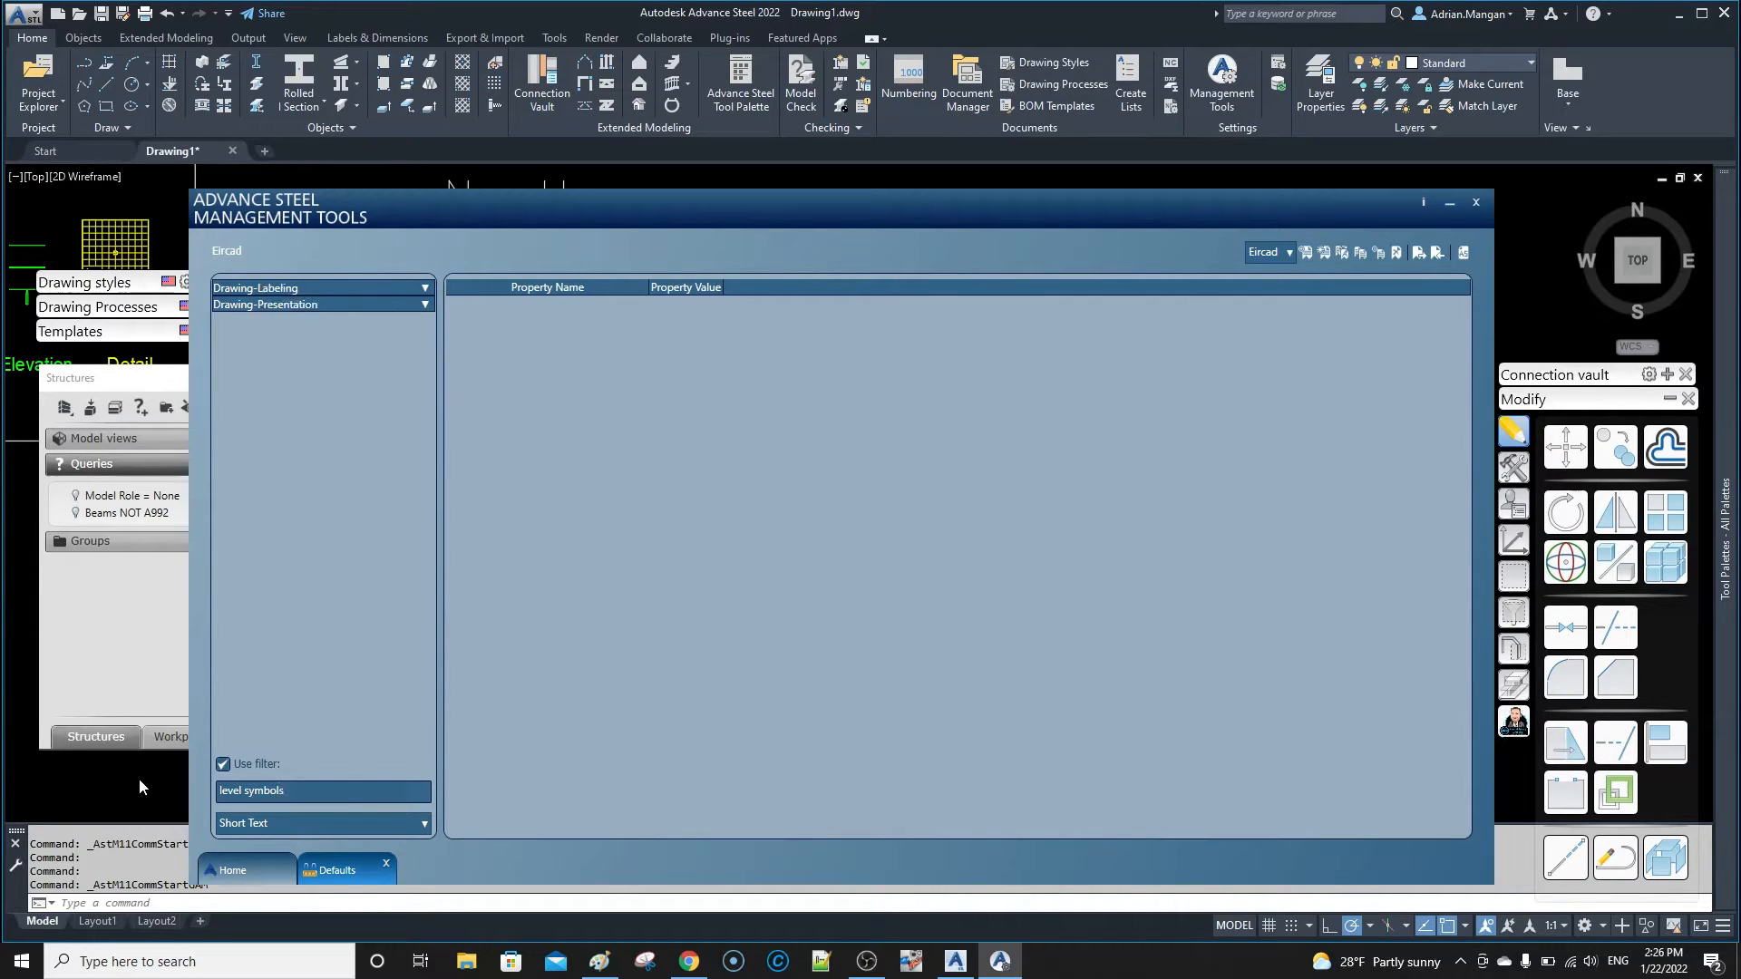
click(425, 305)
click(363, 286)
click(269, 307)
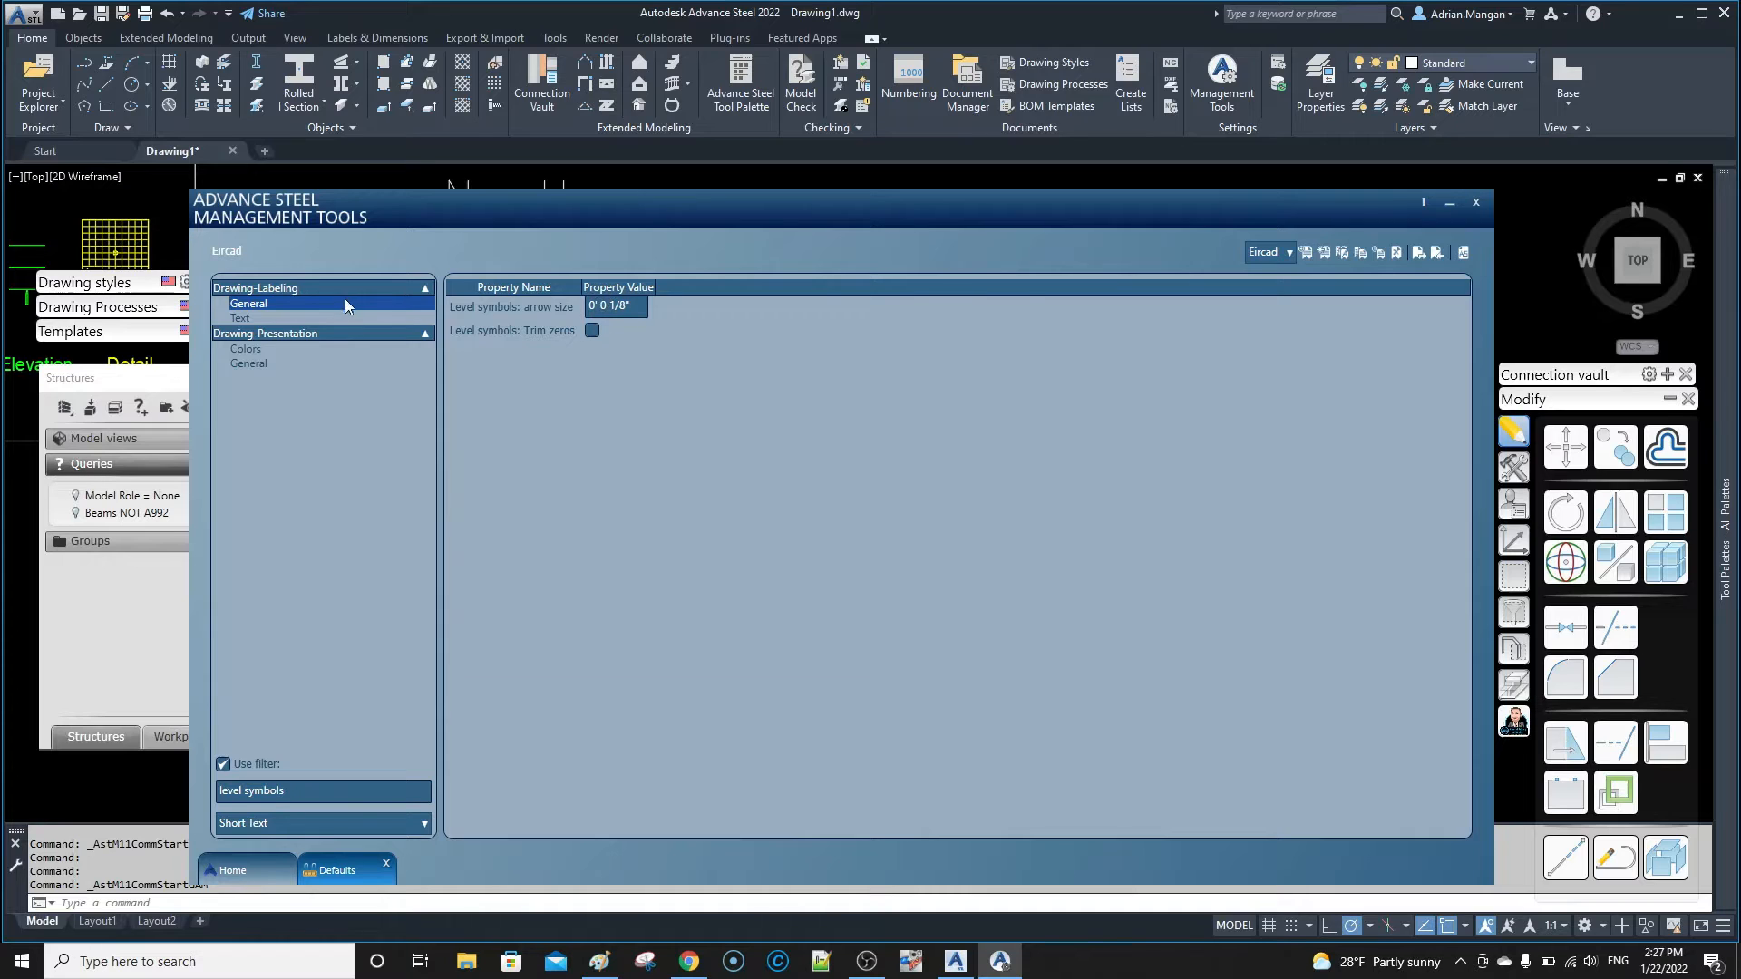
click(425, 288)
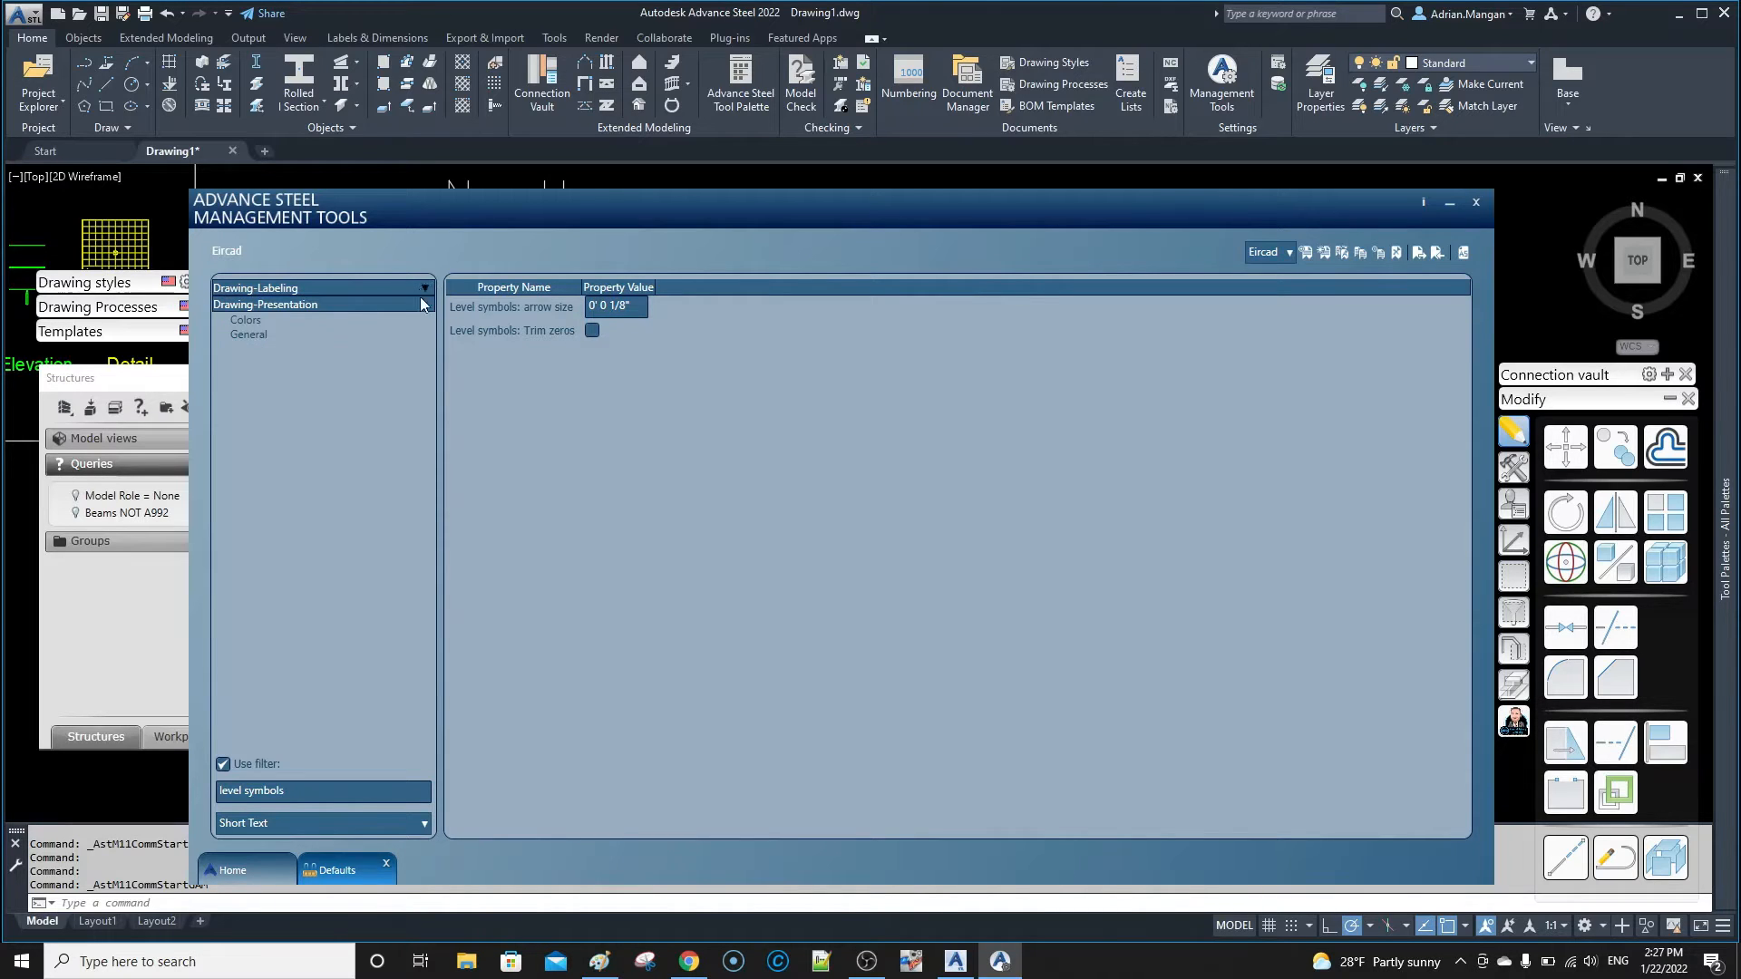
click(425, 306)
Filter the defaults by "level symbol" and display the general Drawing-Labeling properties
drag(332, 799, 117, 792)
text(level)
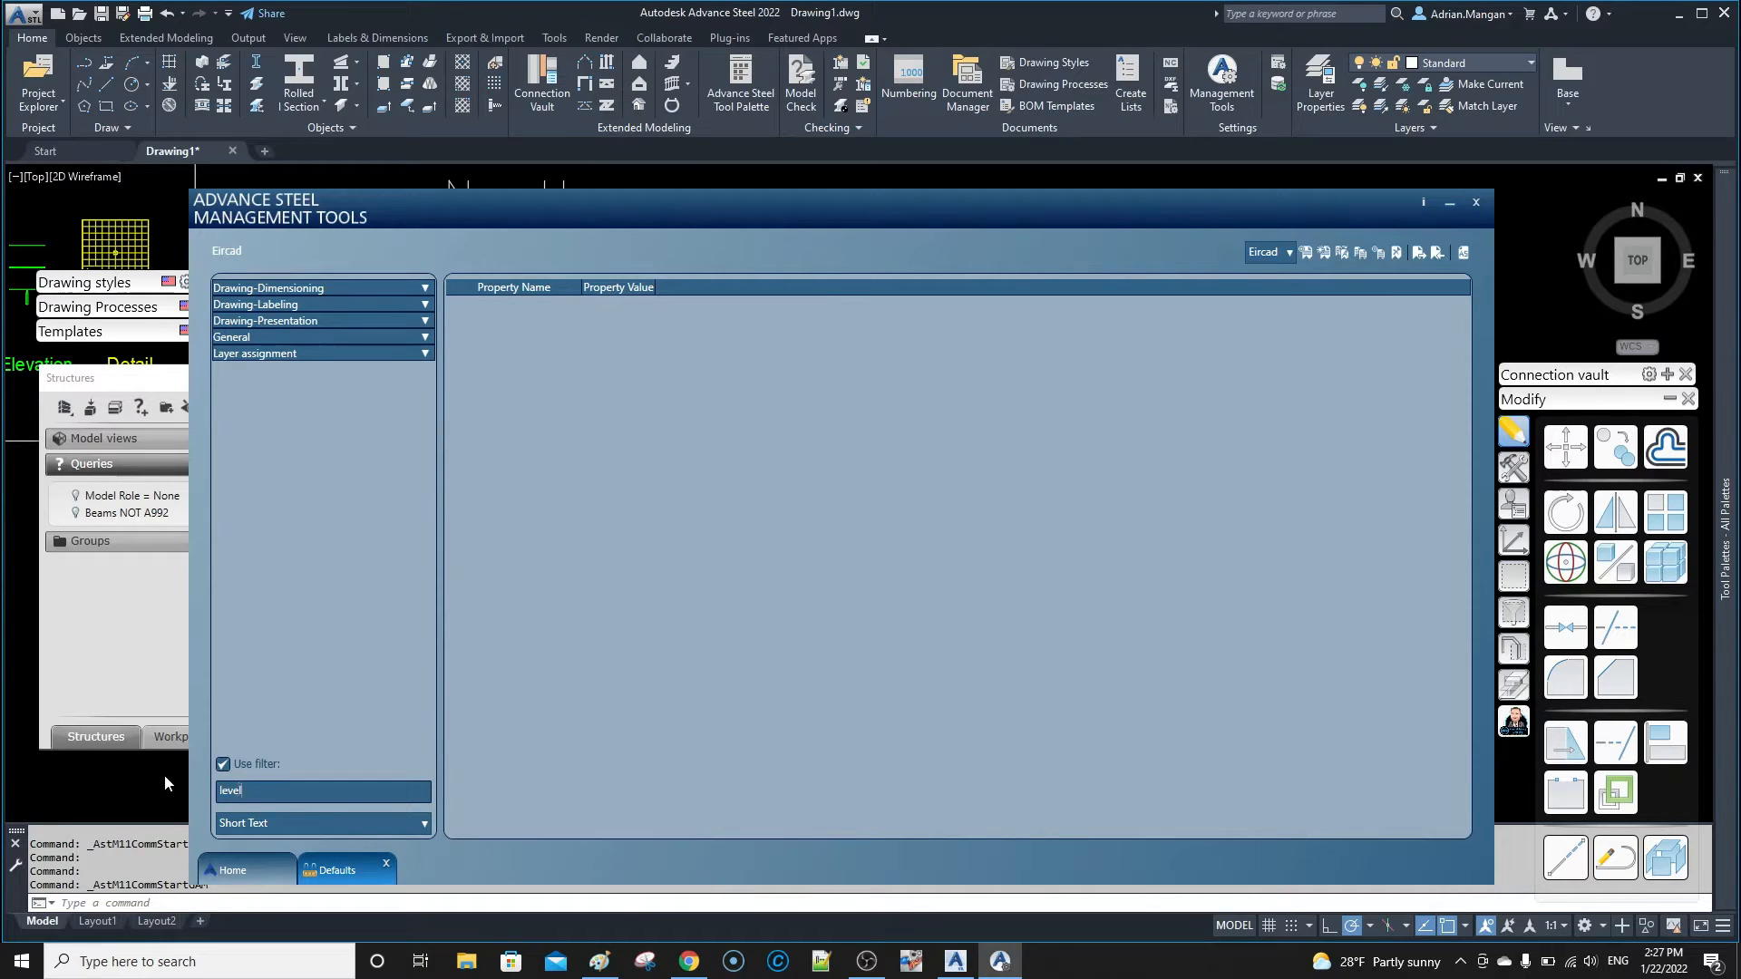
text( symbol)
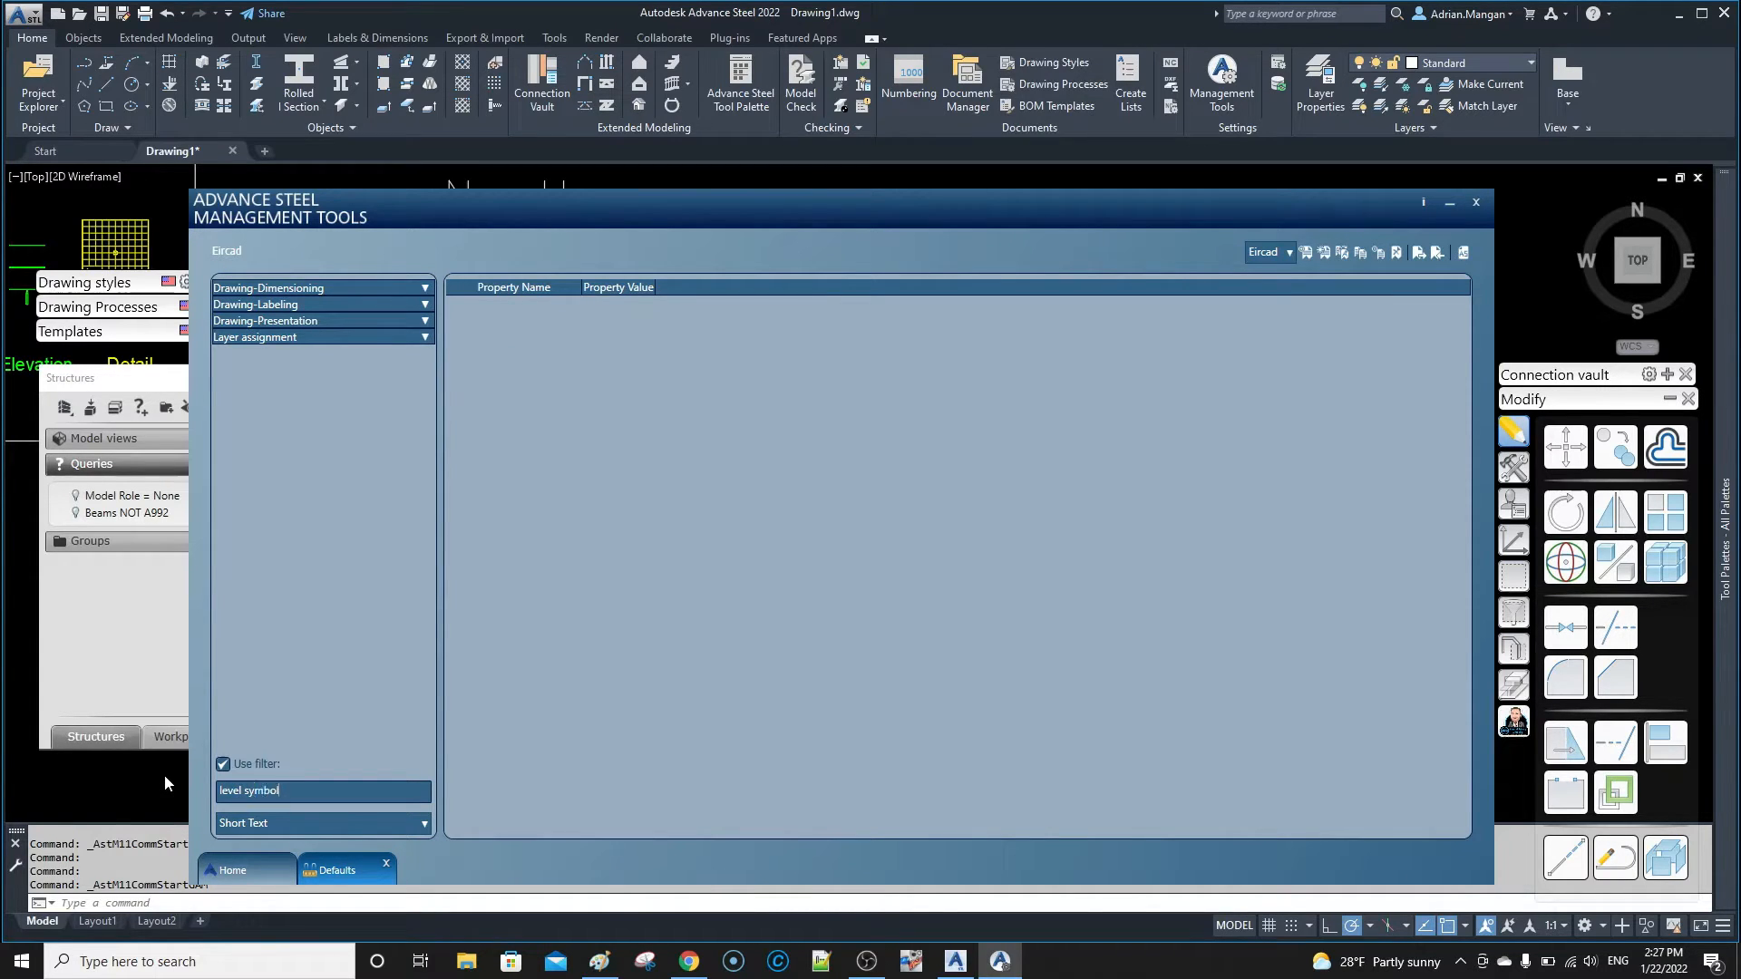
click(430, 305)
click(385, 320)
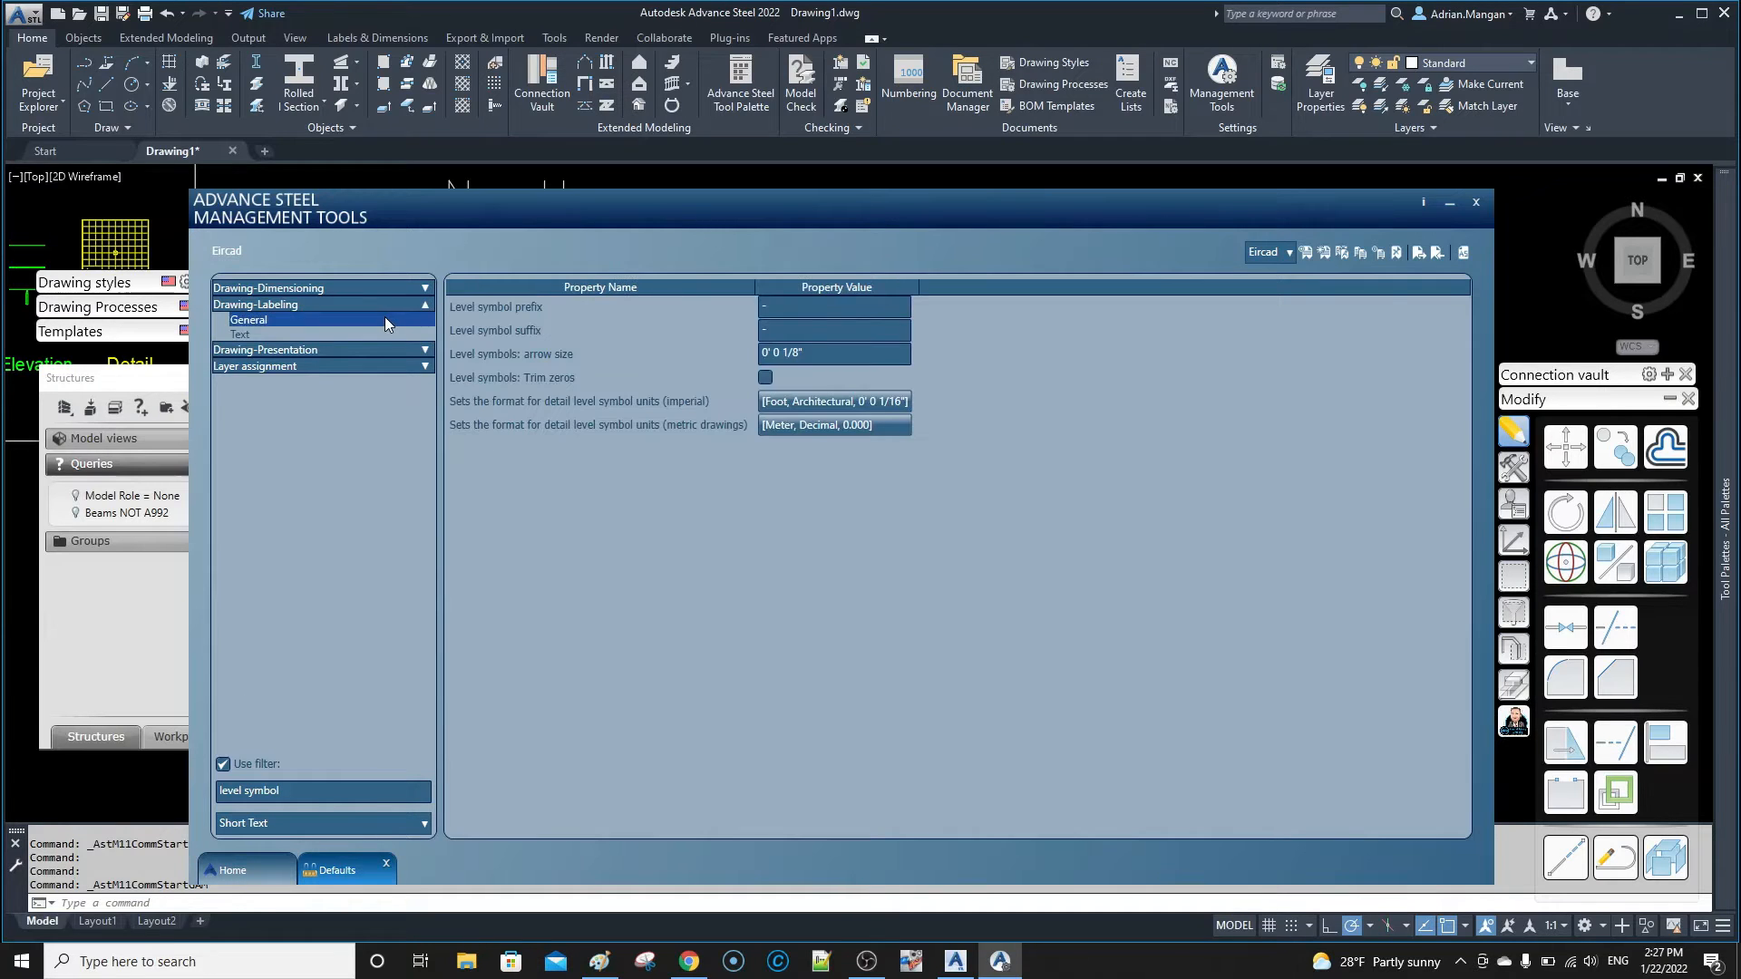
Check the general Drawing-Dimensioning defaults and the Colors and General Drawing-Presentation defaults for level symbols
click(426, 288)
click(329, 302)
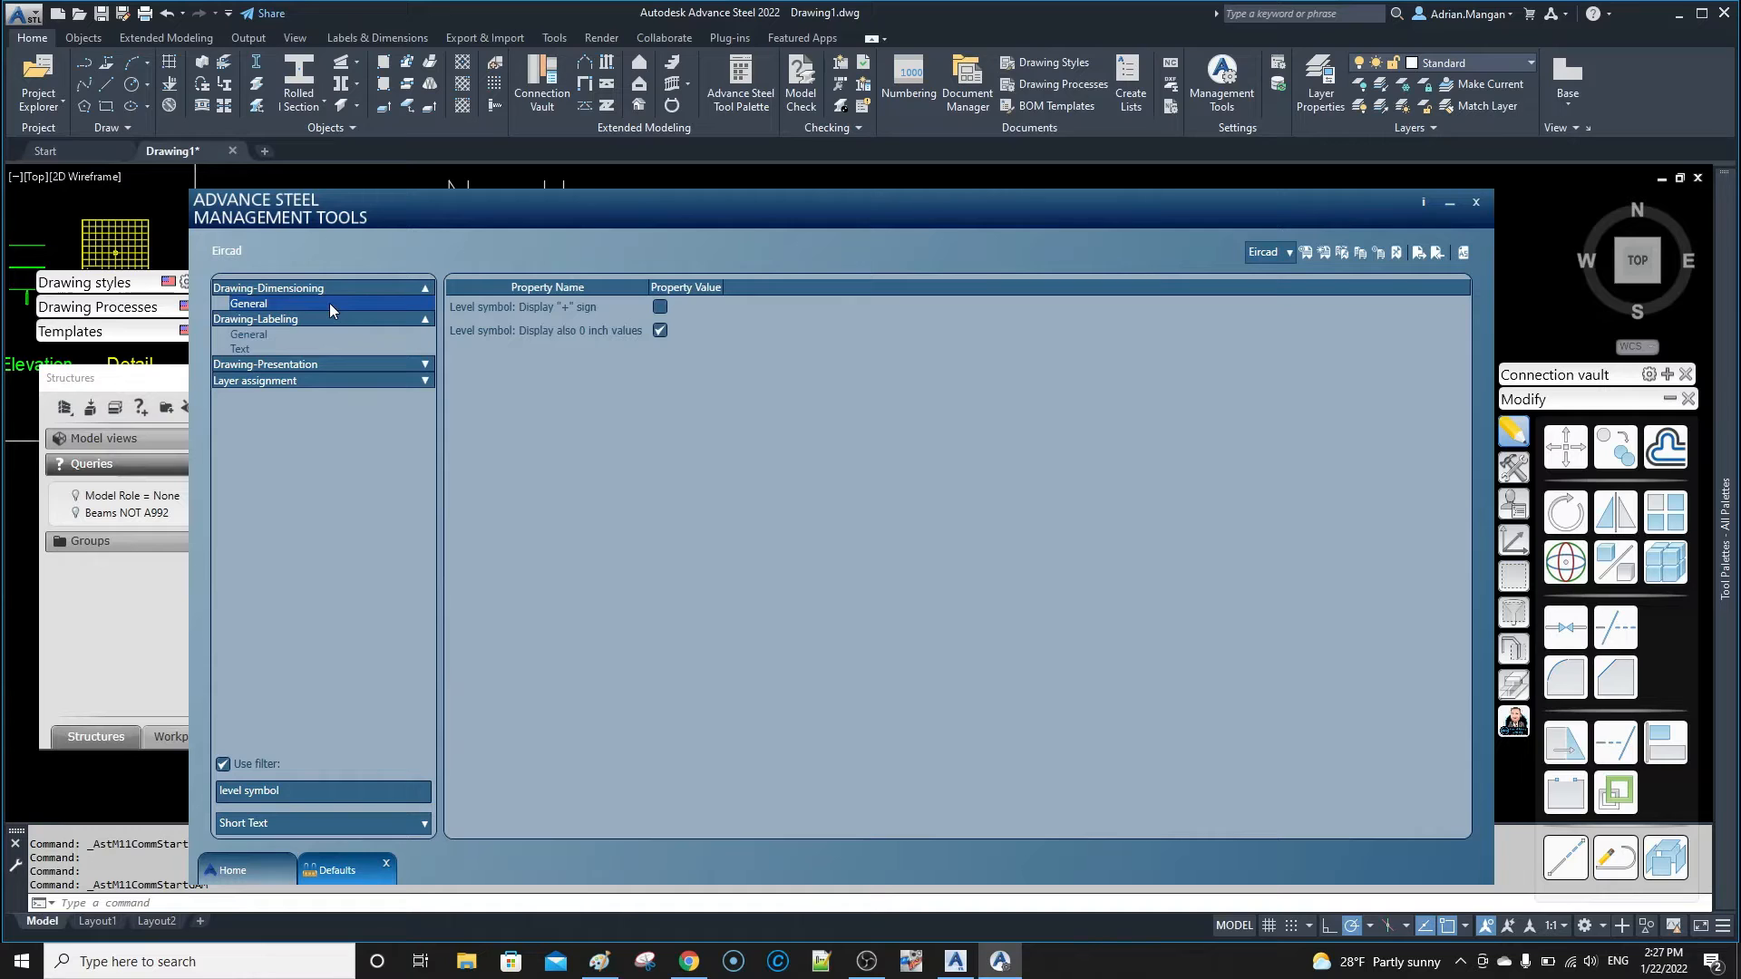
click(416, 364)
click(368, 379)
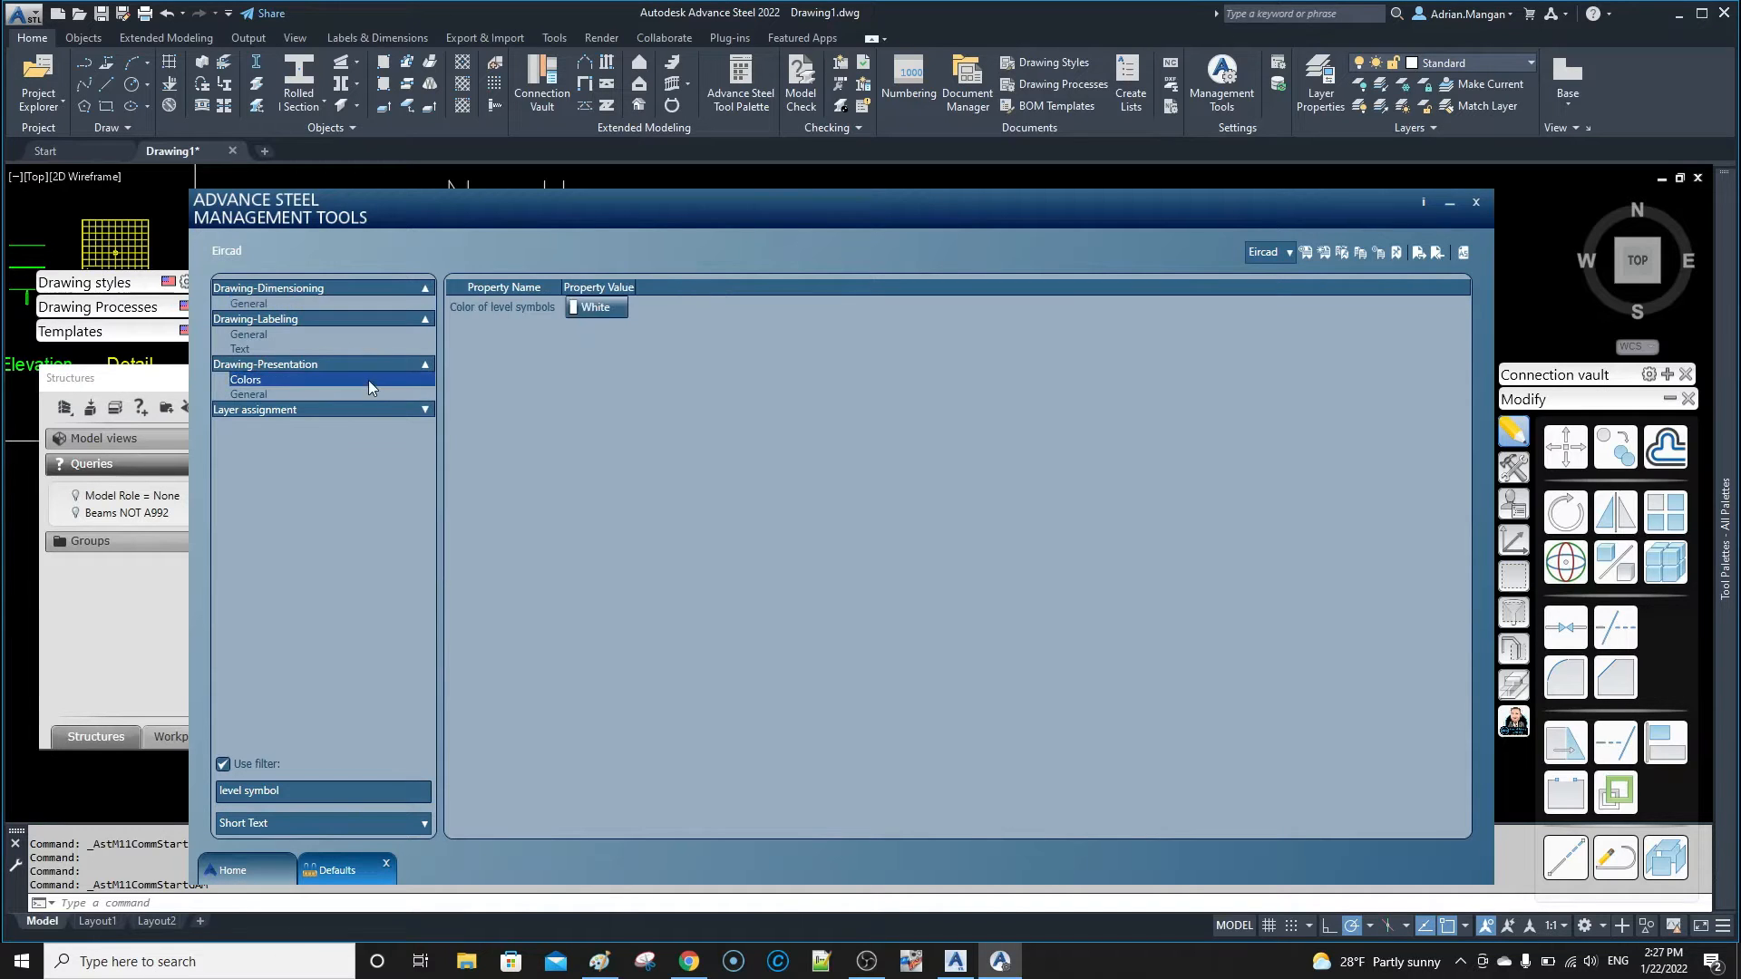
click(351, 390)
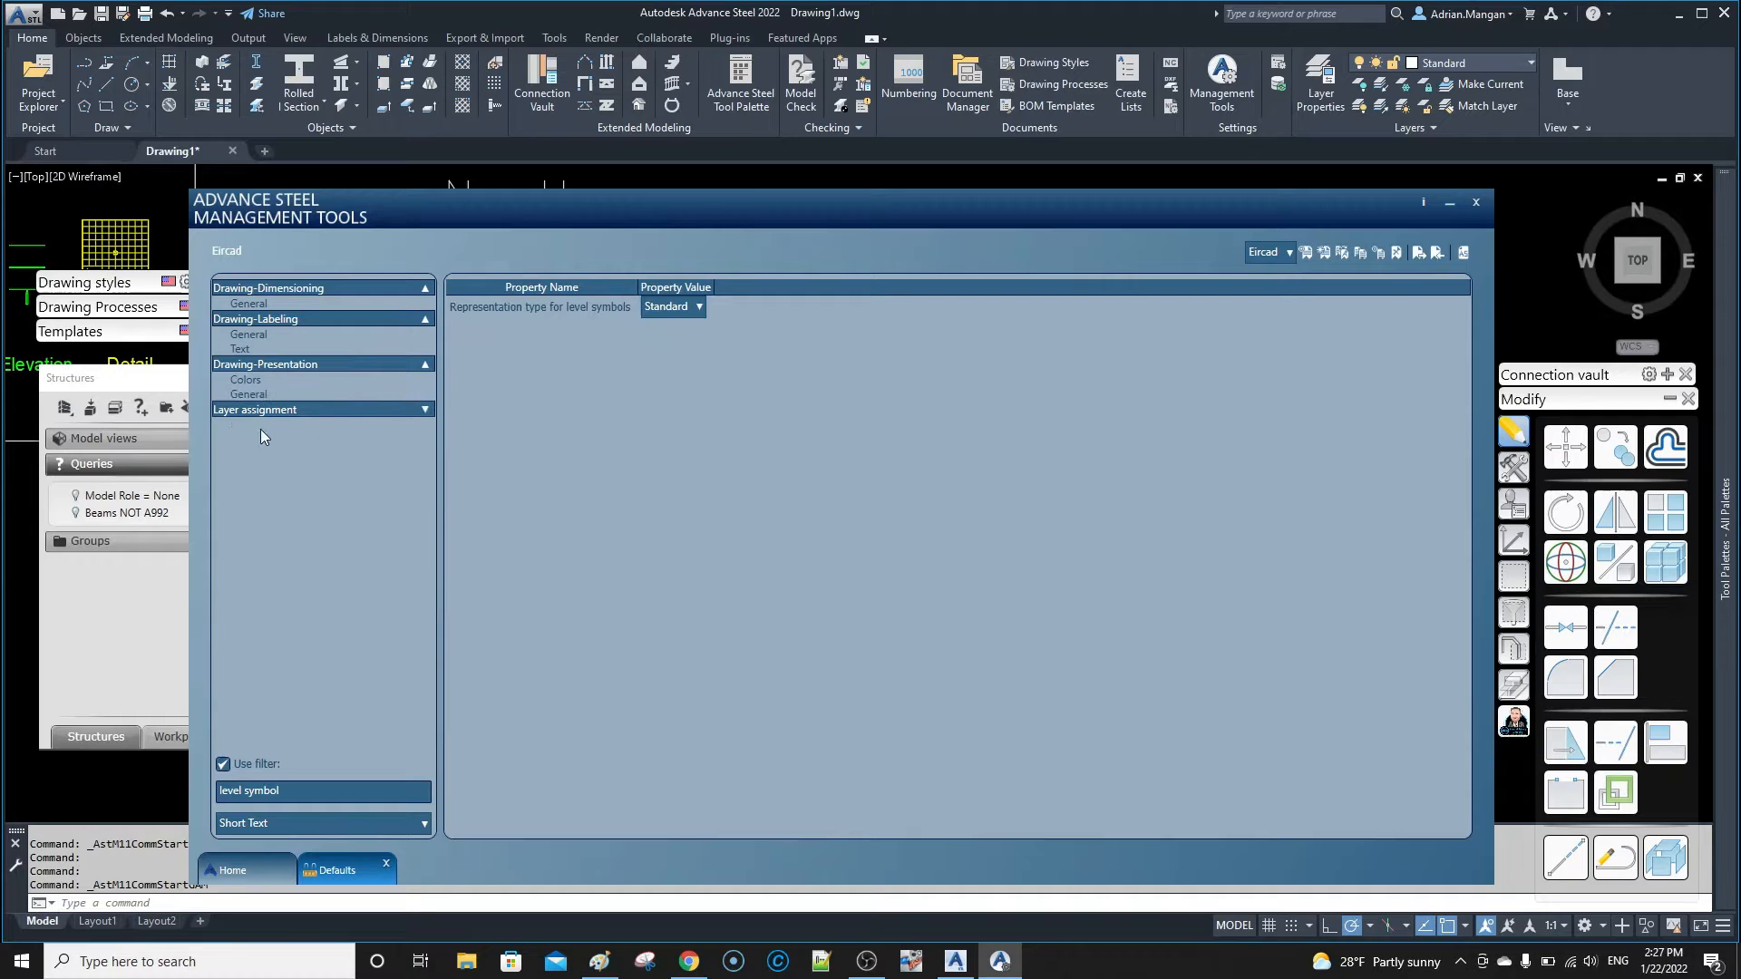
Check the general Layer assignment default and the general Drawing-Labeling defaults for level symbols
click(413, 413)
click(288, 426)
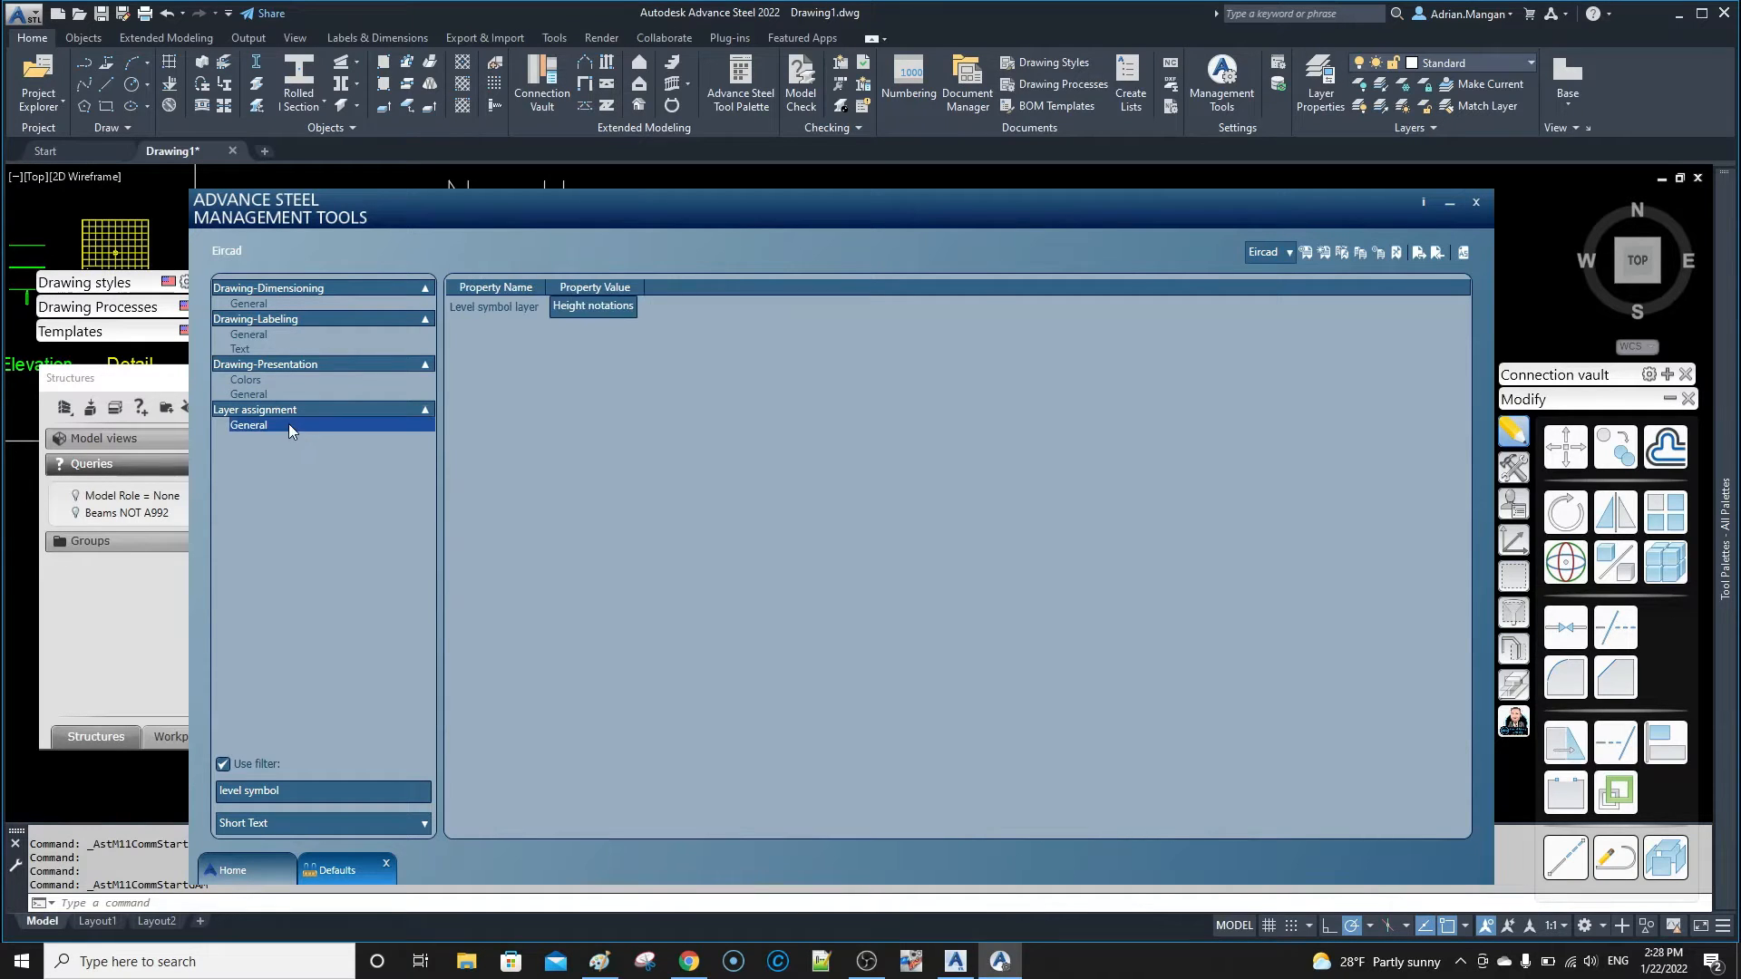
click(248, 335)
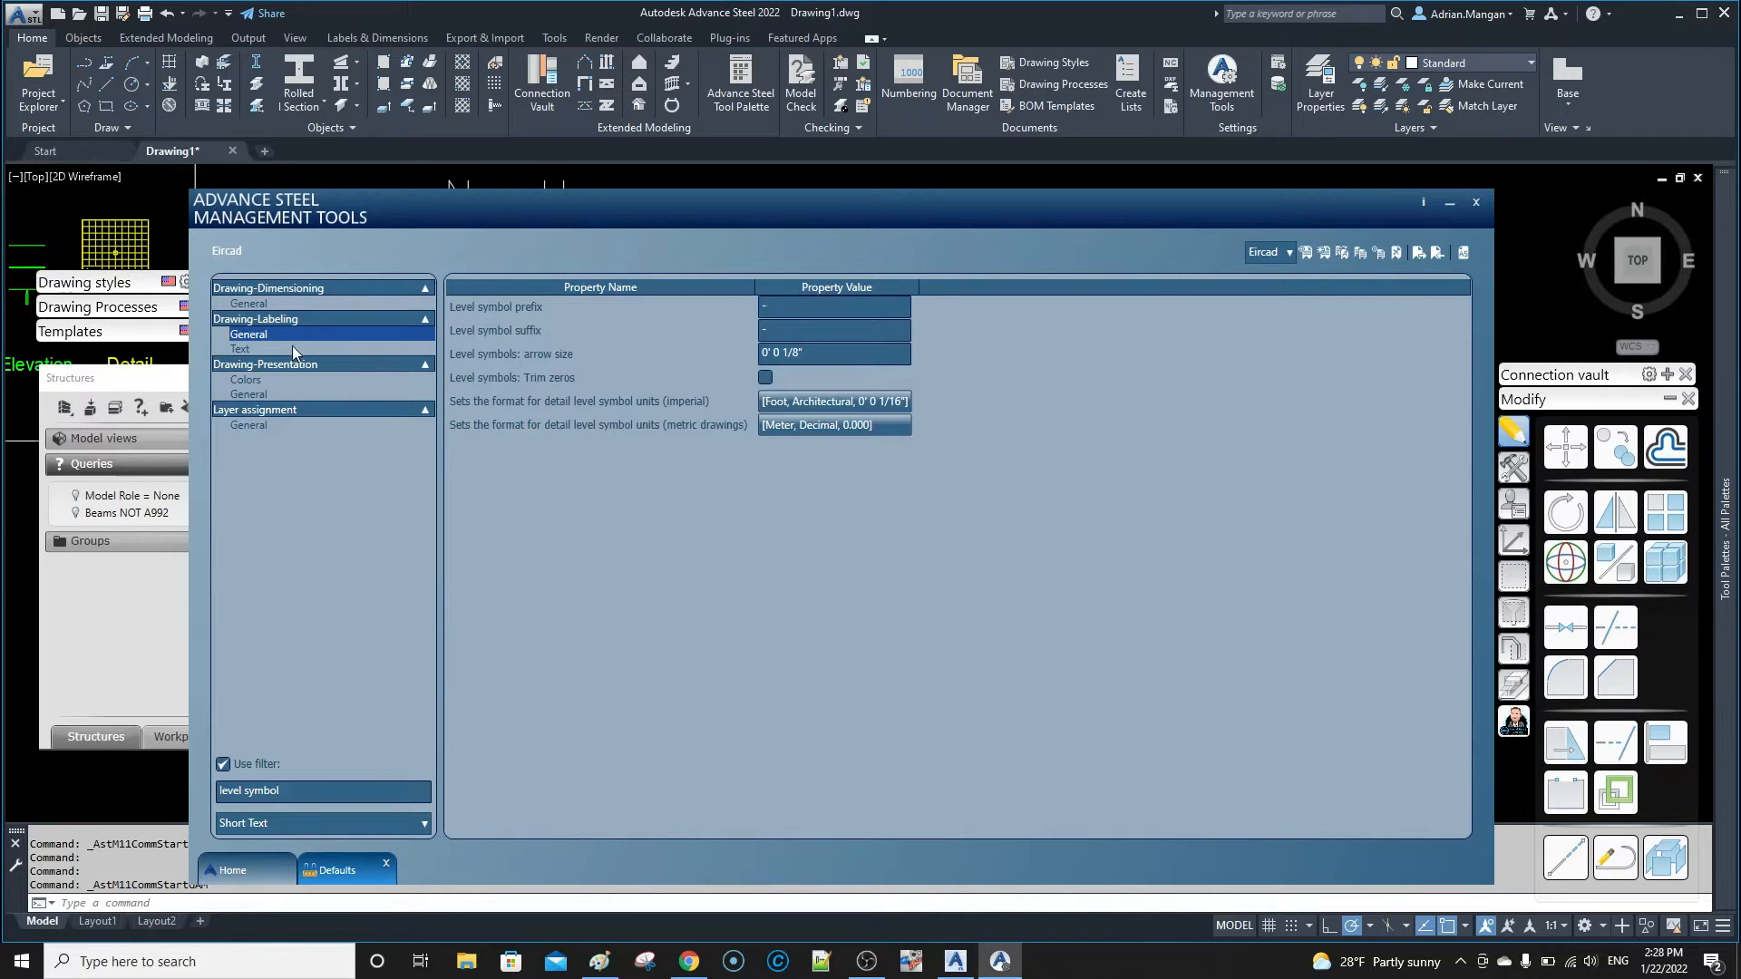
mouse_move(554, 379)
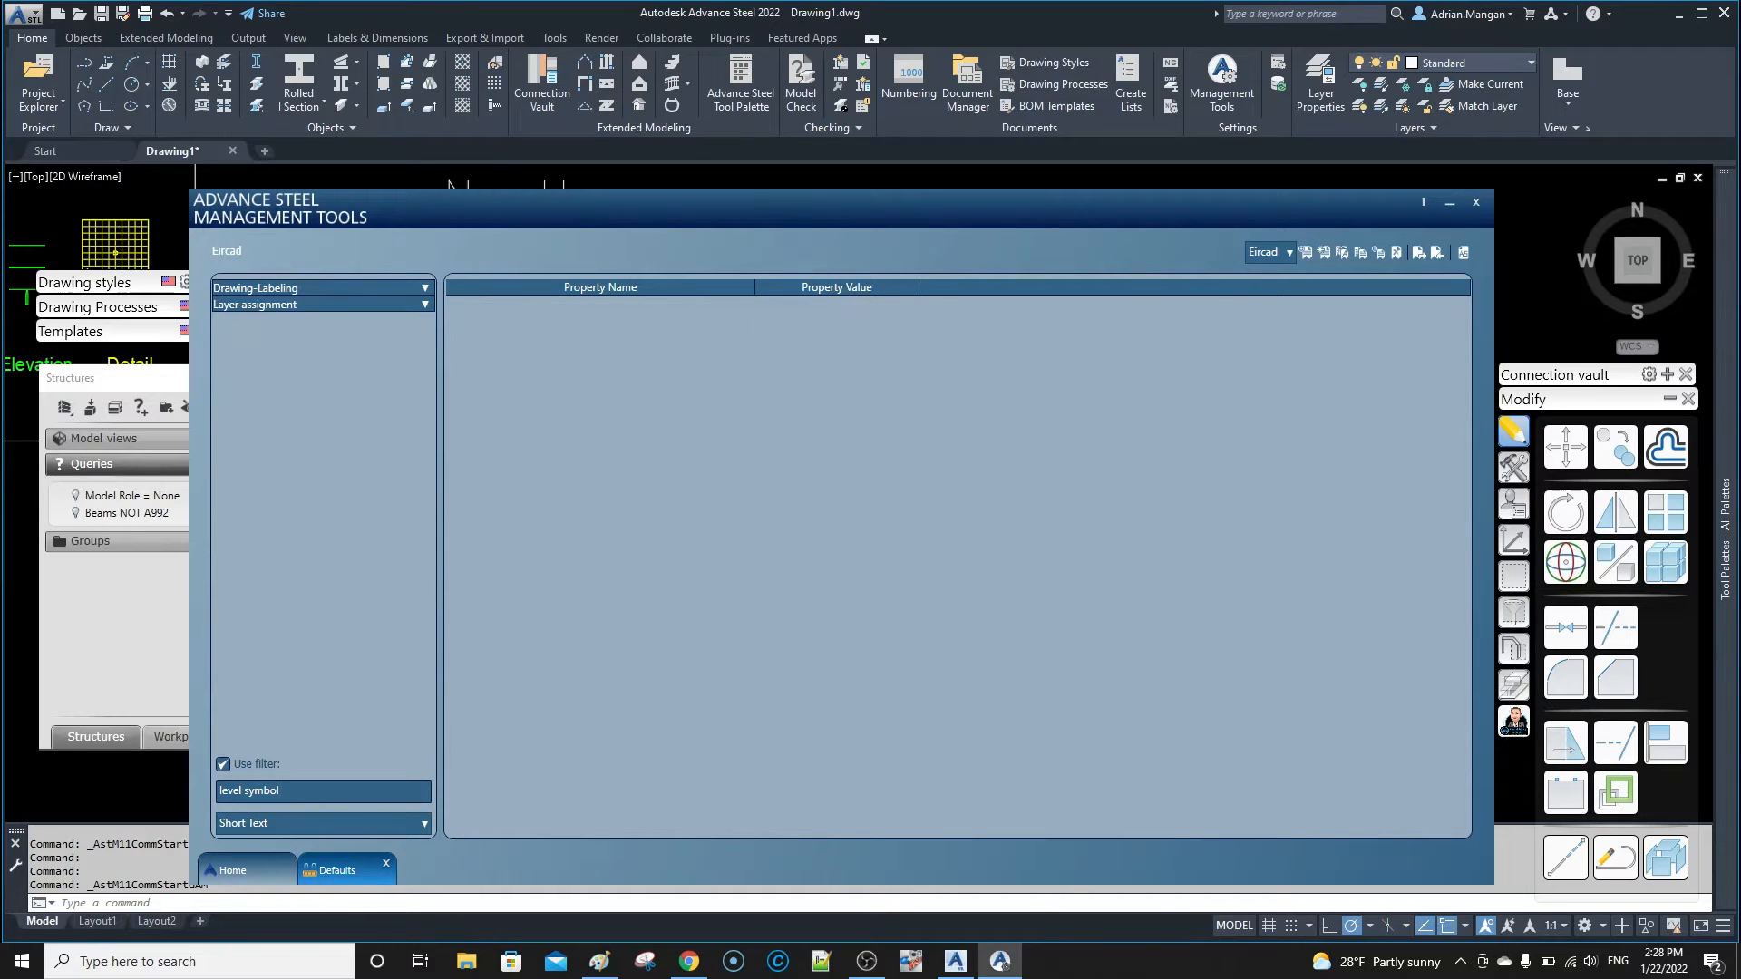
Filter the defaults by "level symbol pre" and set the Drawing-Labeling Level symbol prefix to "EL-"
text(pre)
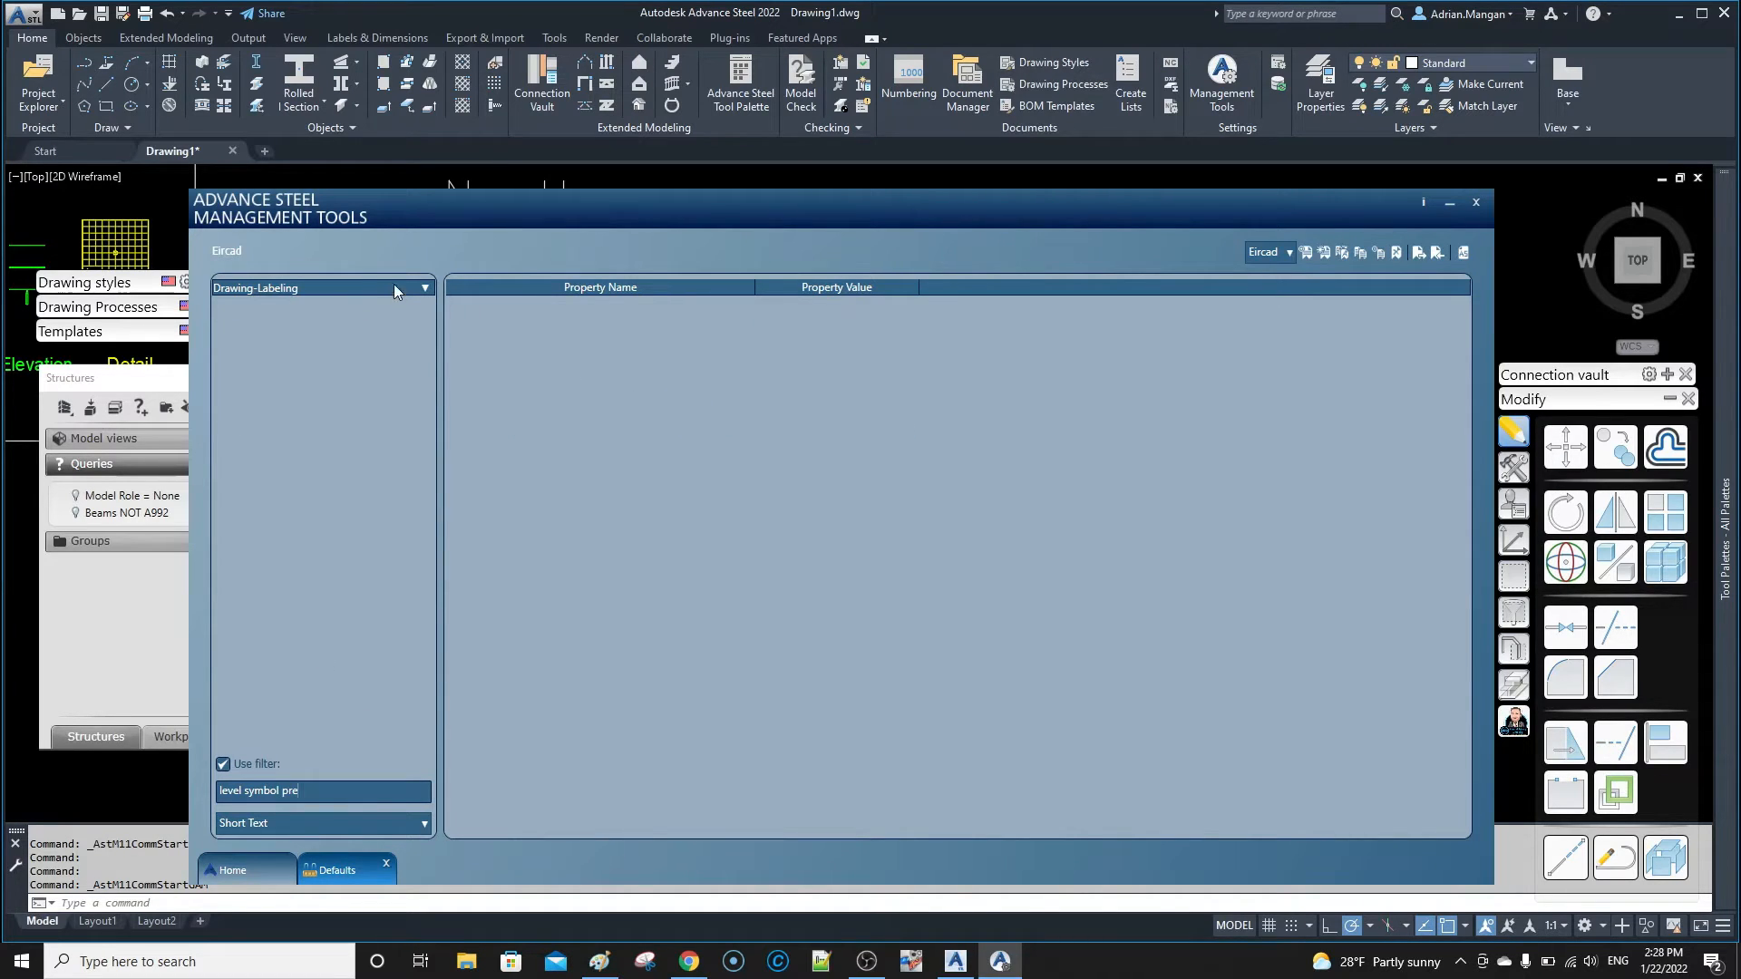
click(424, 287)
click(321, 305)
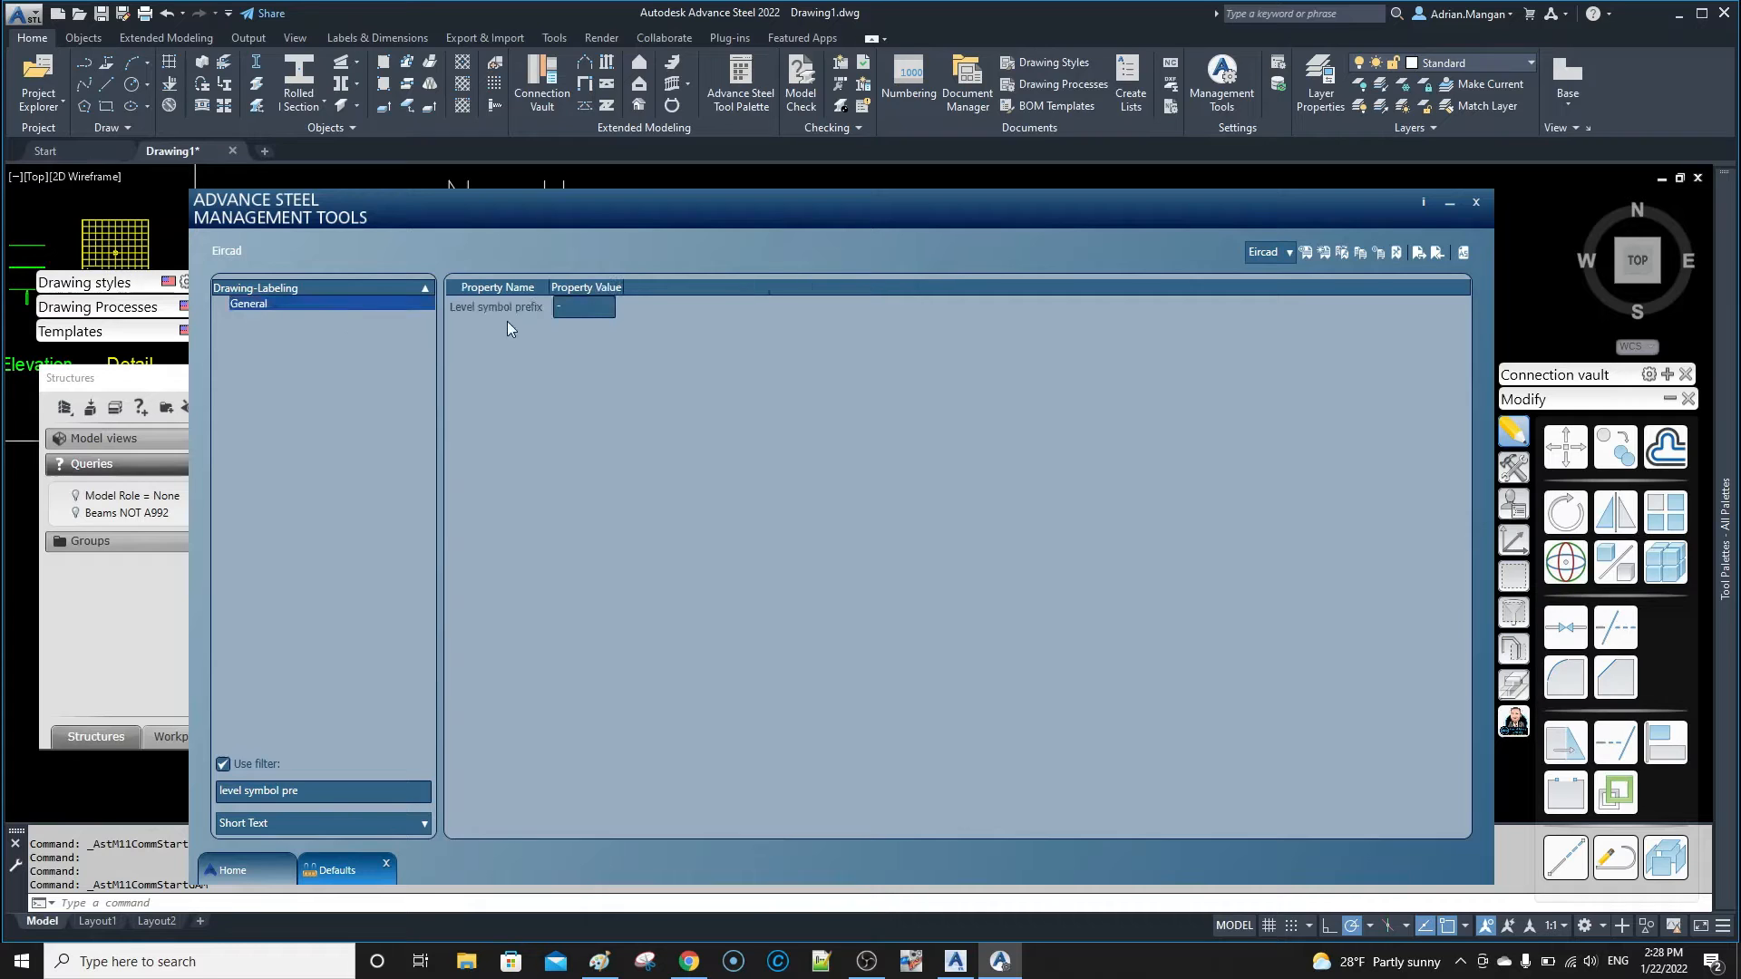
mouse_move(492, 309)
key(BackSpace)
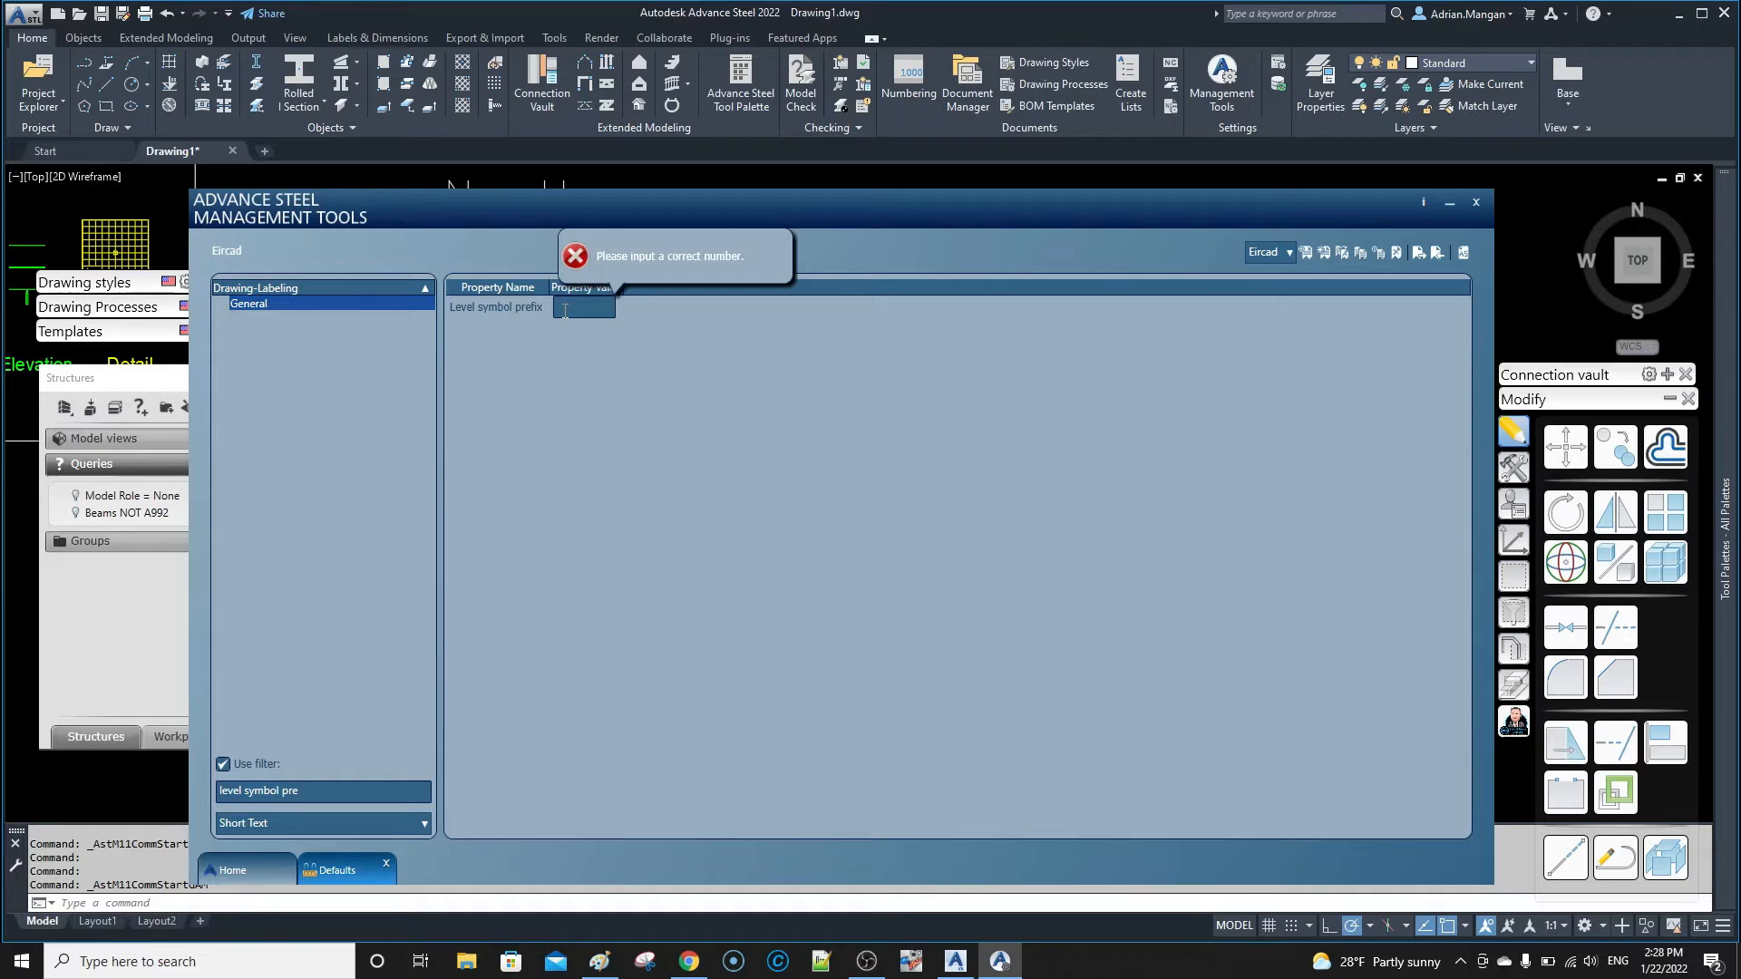
text(el)
key(BackSpace)
text(EL-)
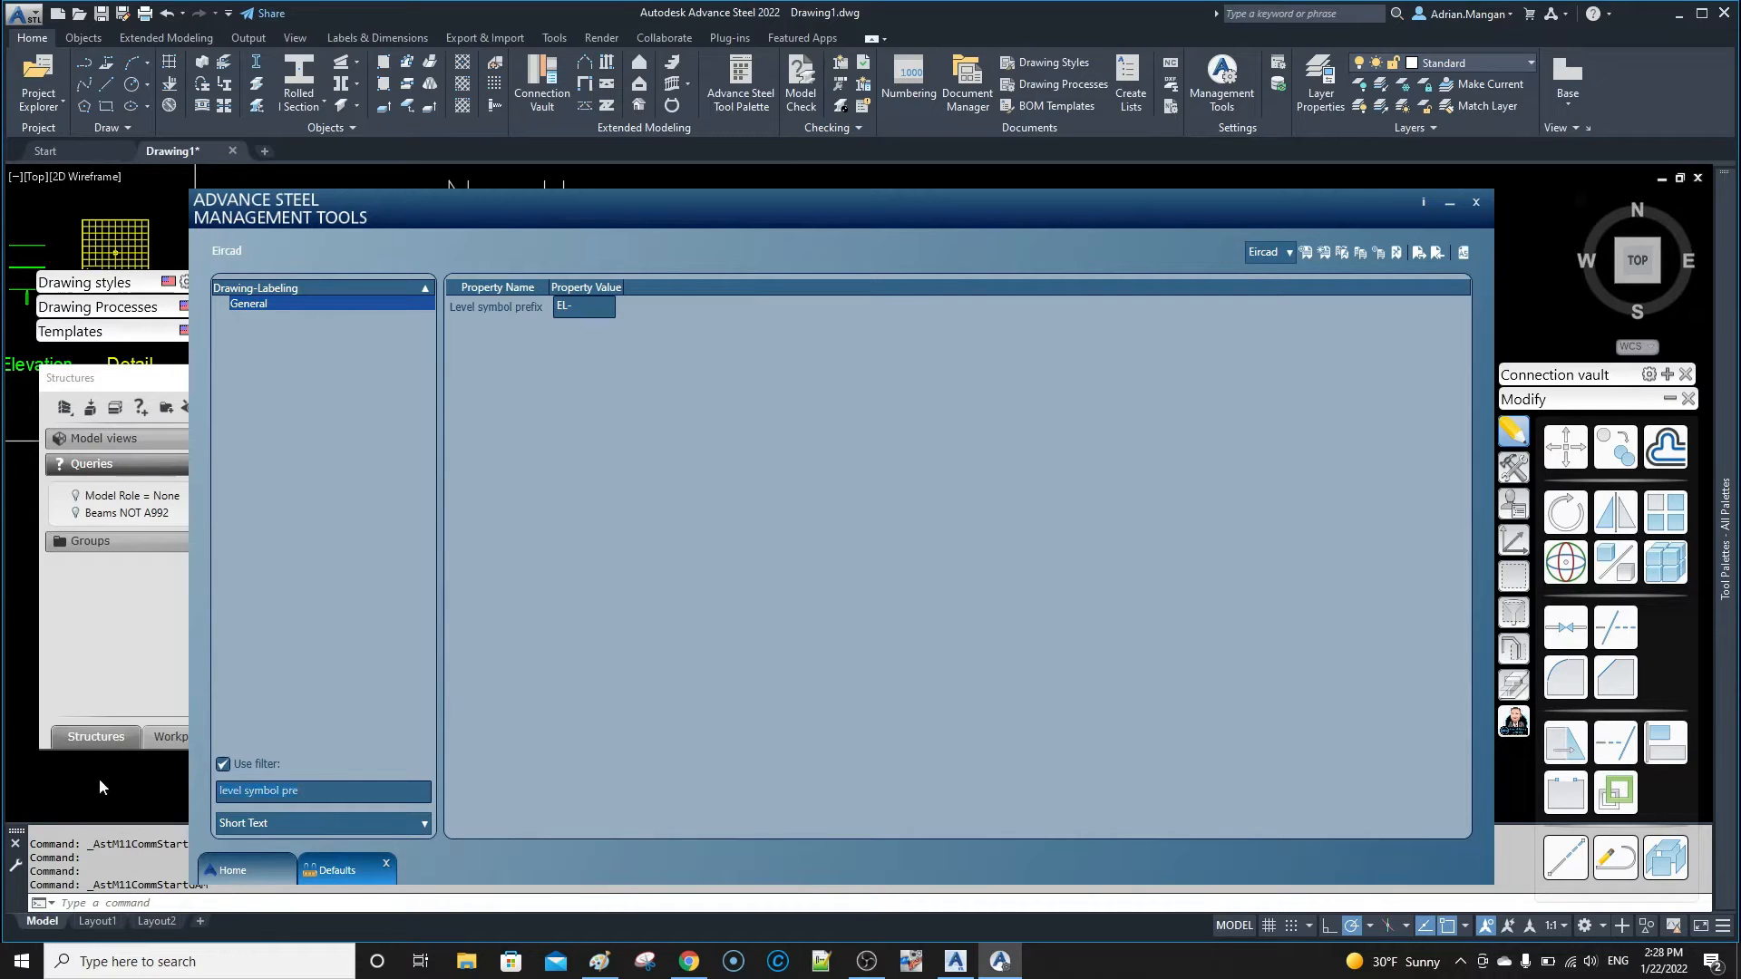
Filter the defaults by "LEVEL dim" and set the Drawing-Presentation Level dimension prefix to "EL-"
text(LEVEL)
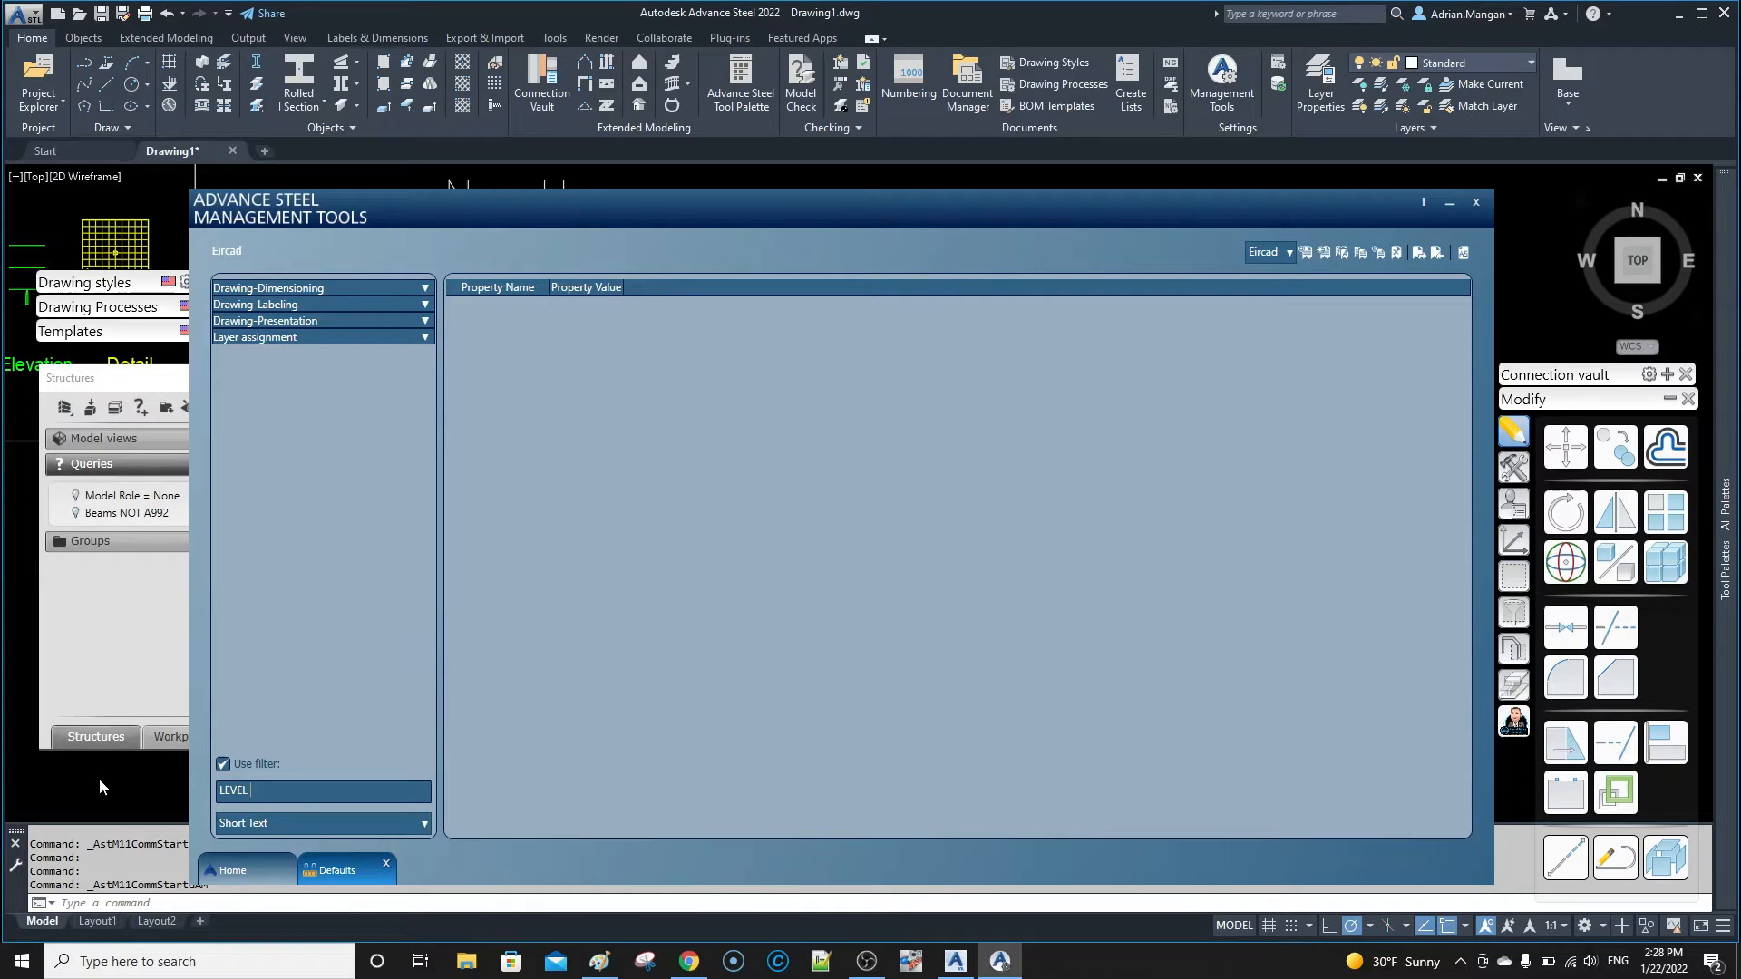
text( dim)
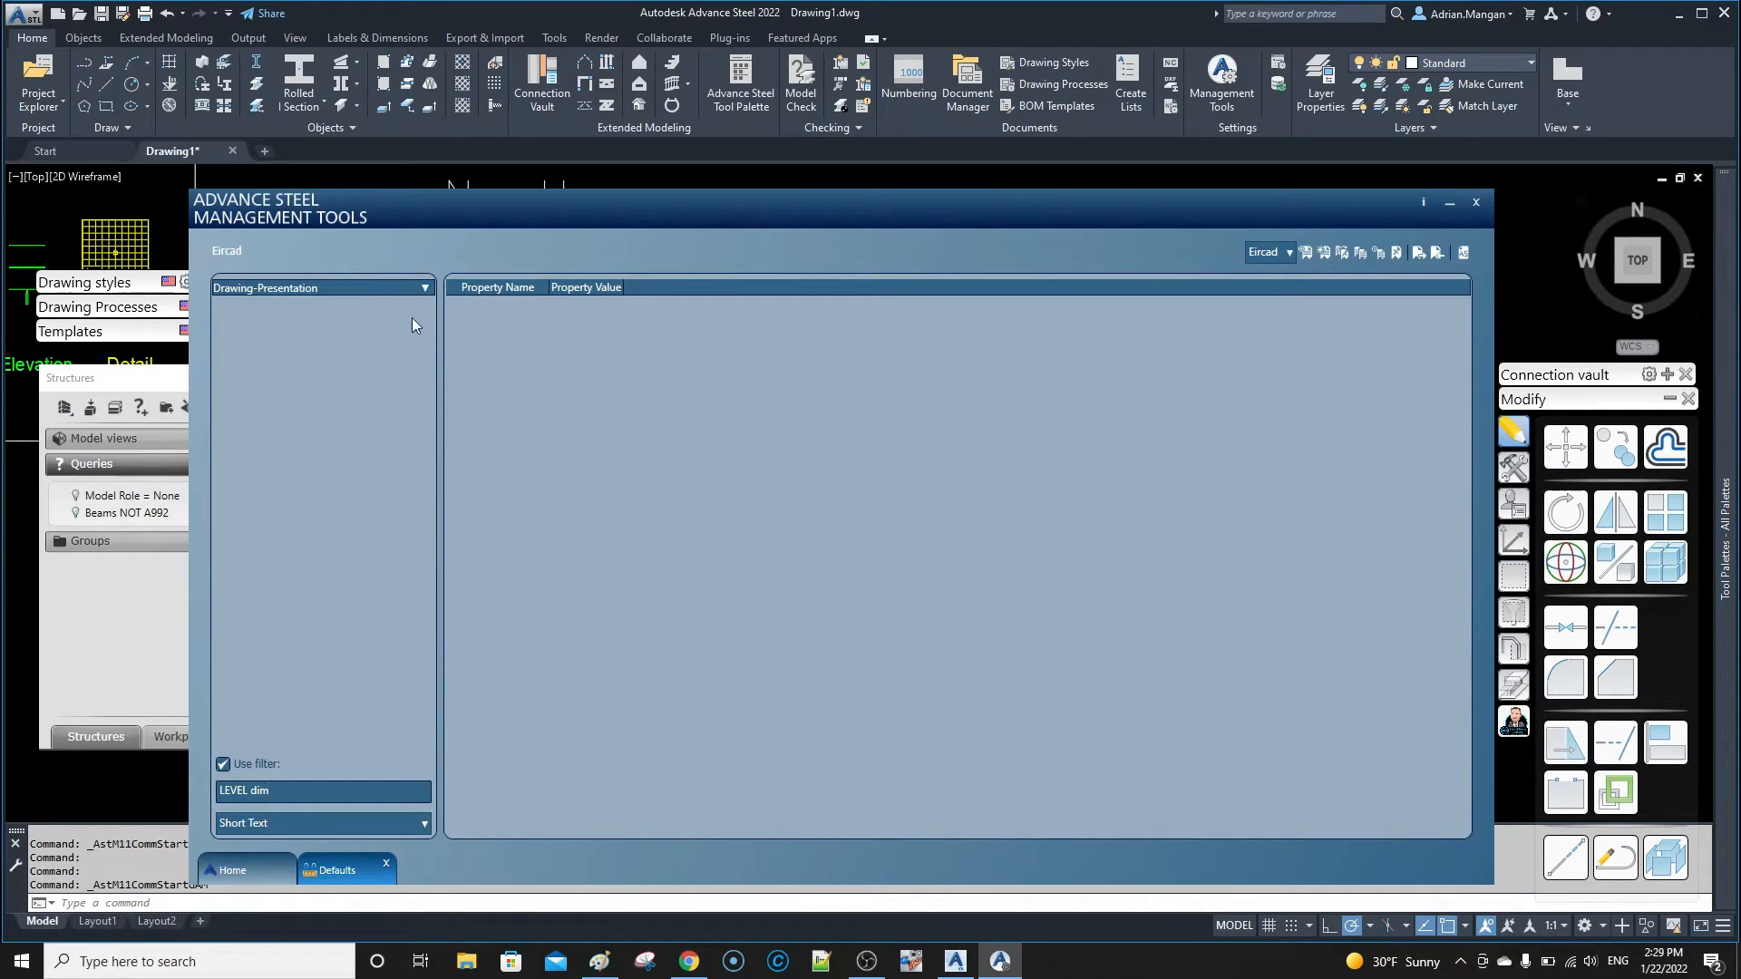
click(424, 288)
click(362, 302)
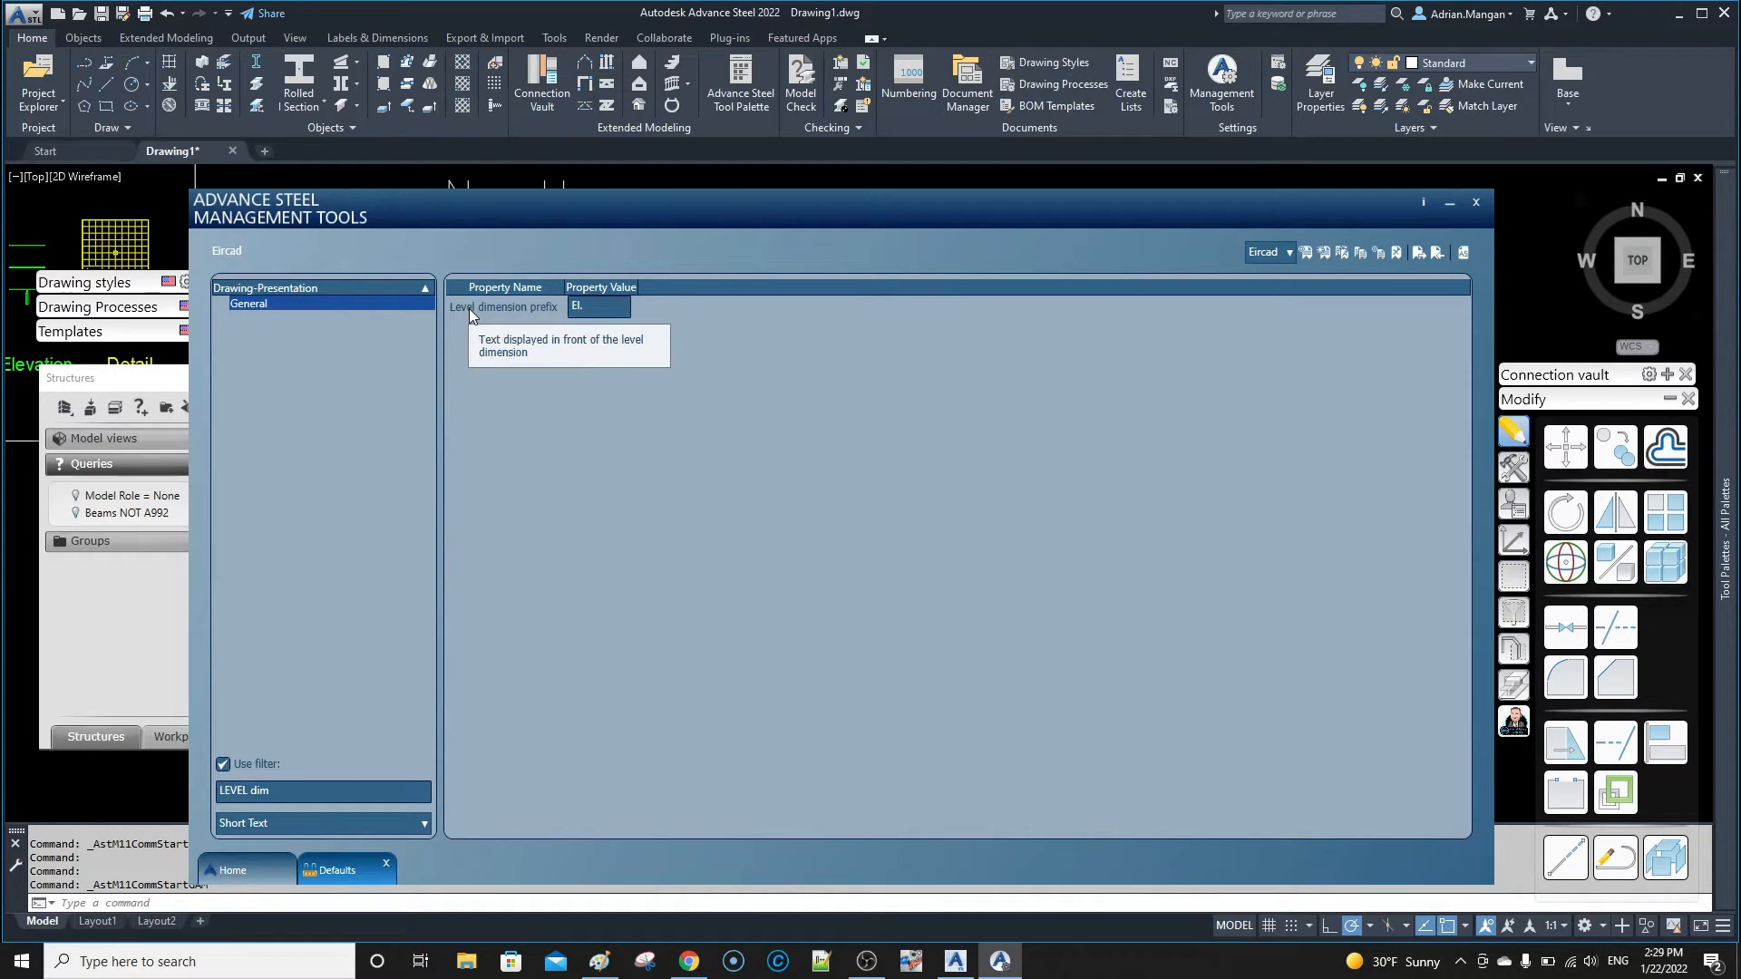
click(580, 306)
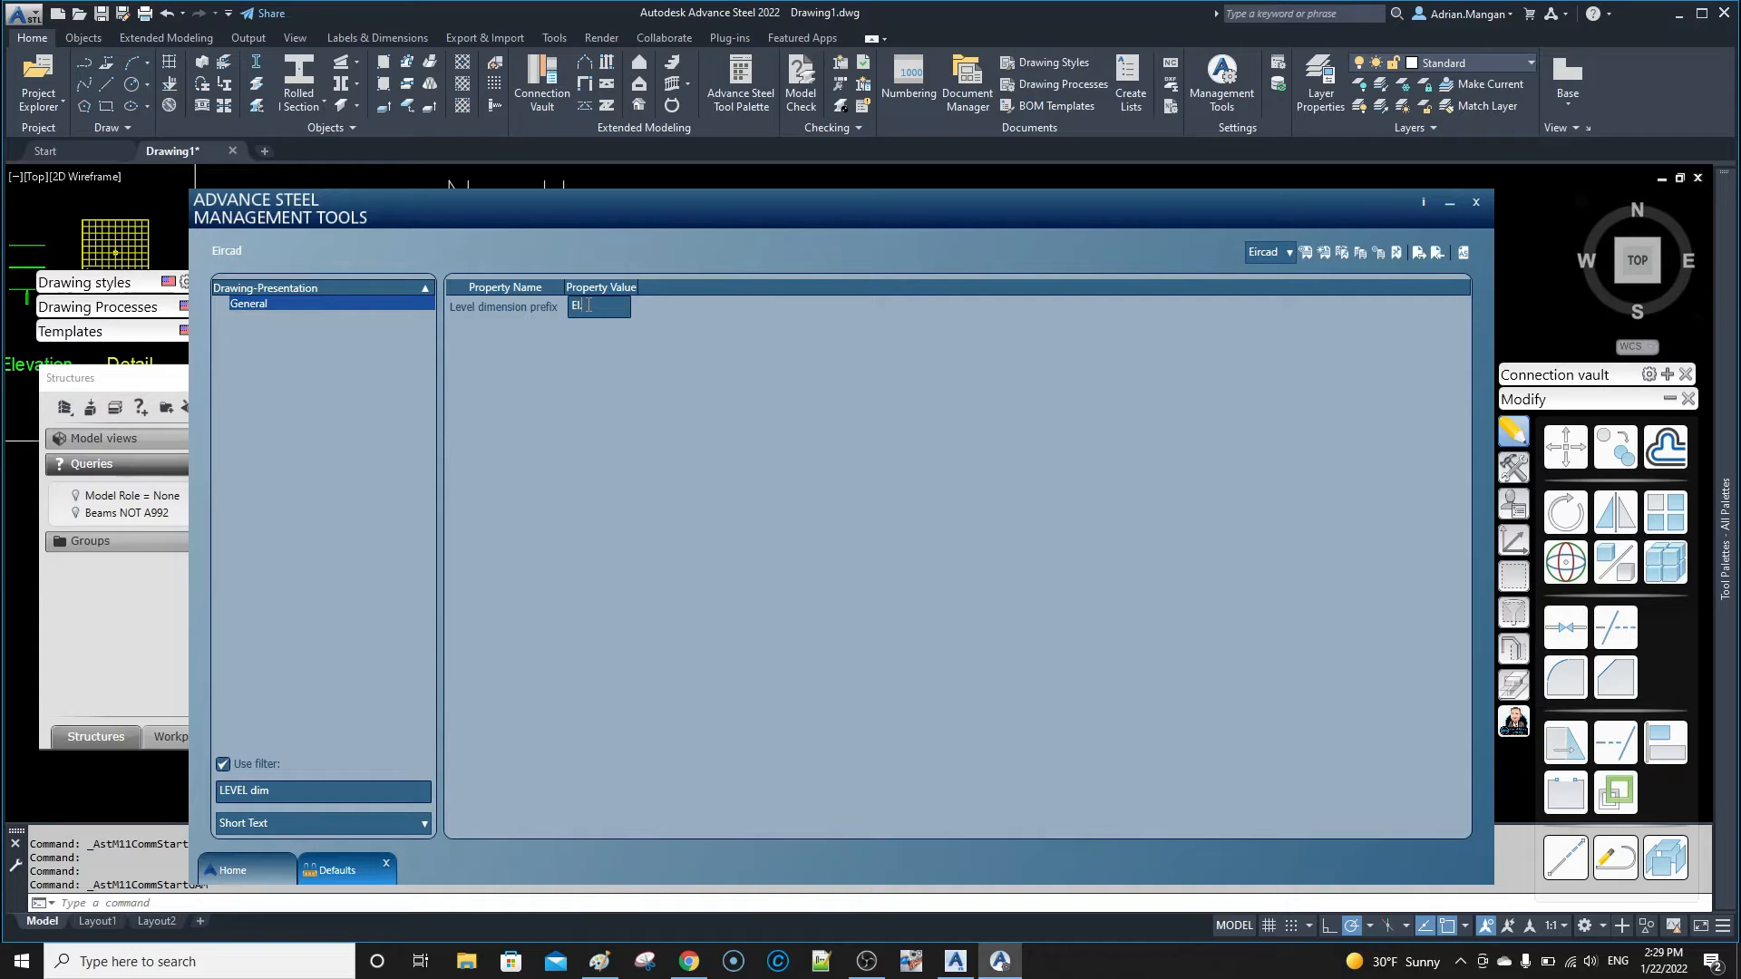
text(L-)
click(416, 288)
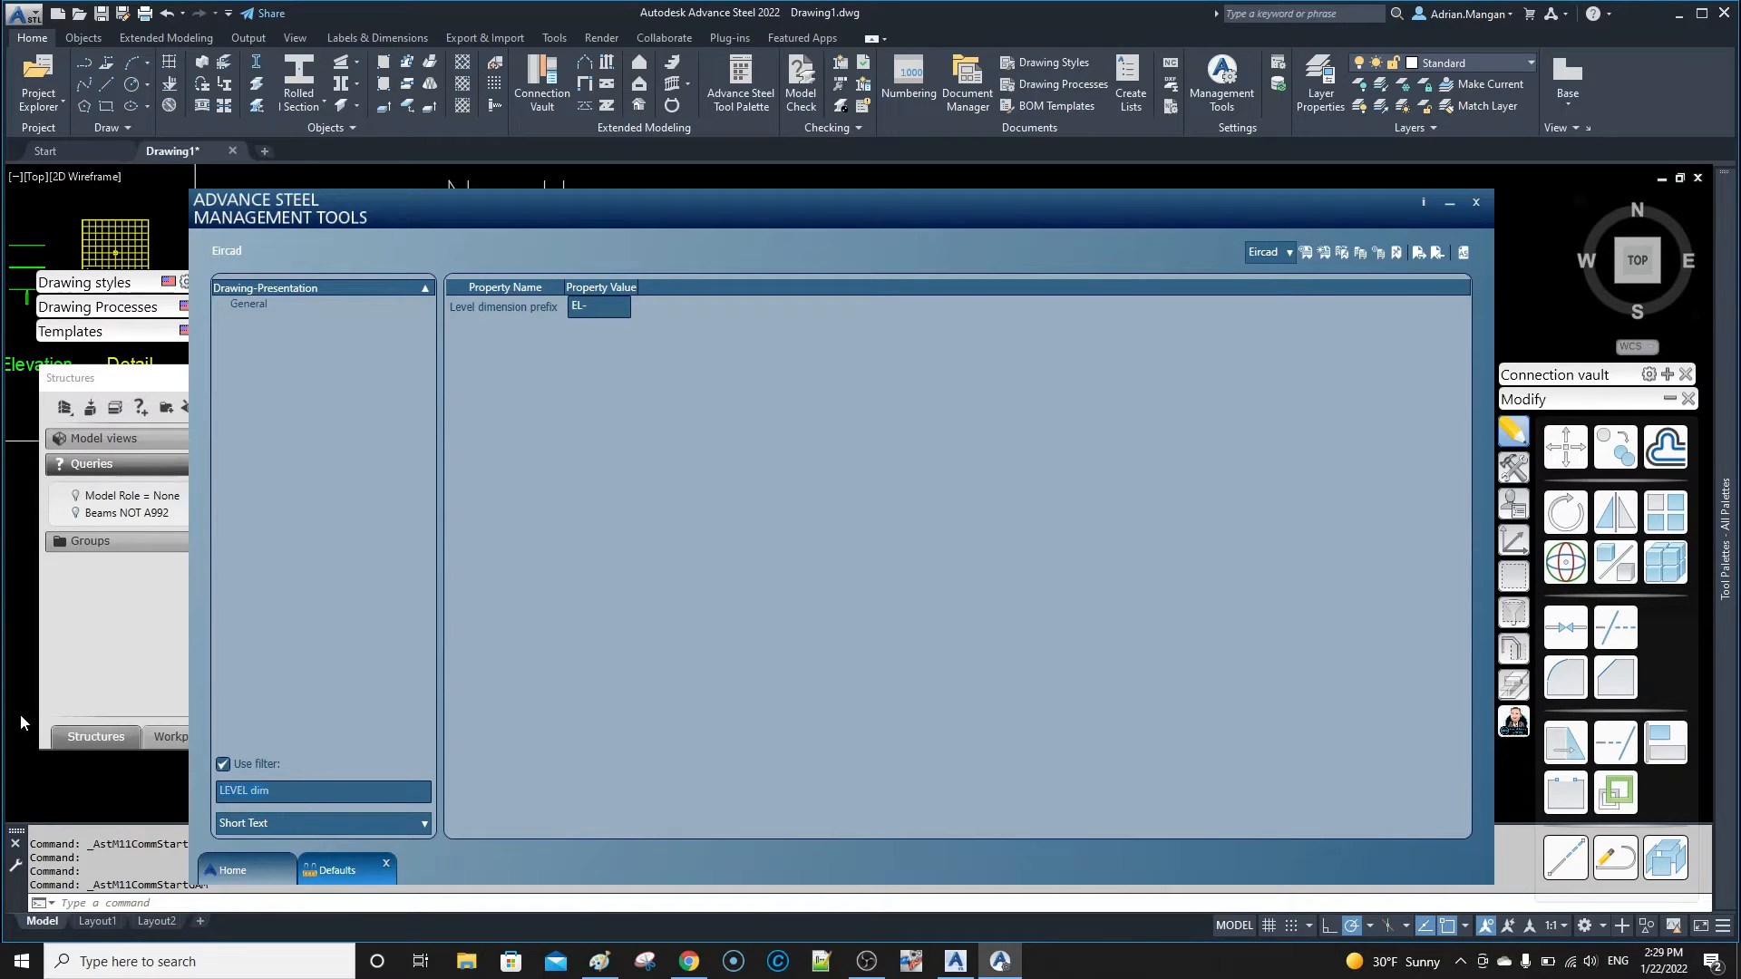
Clear the filter and examine the general Drawing-General defaults, including duplicate workshop drawings and main part behavior on shop drawings
key(BackSpace)
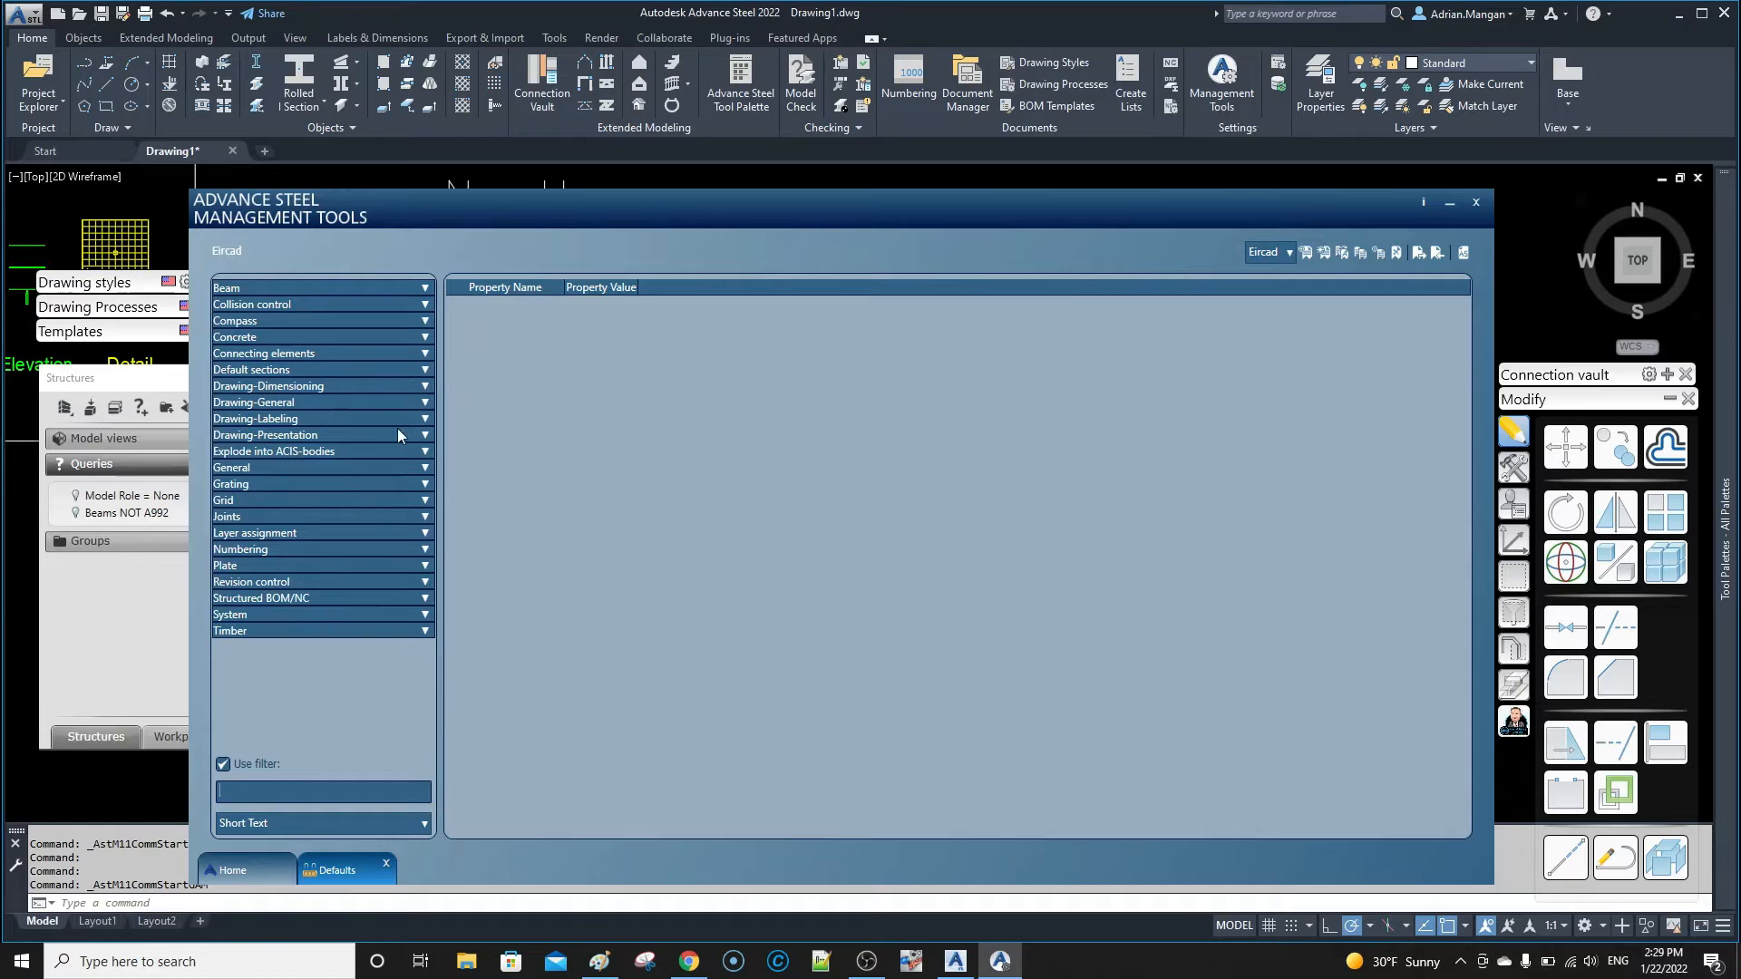
click(424, 404)
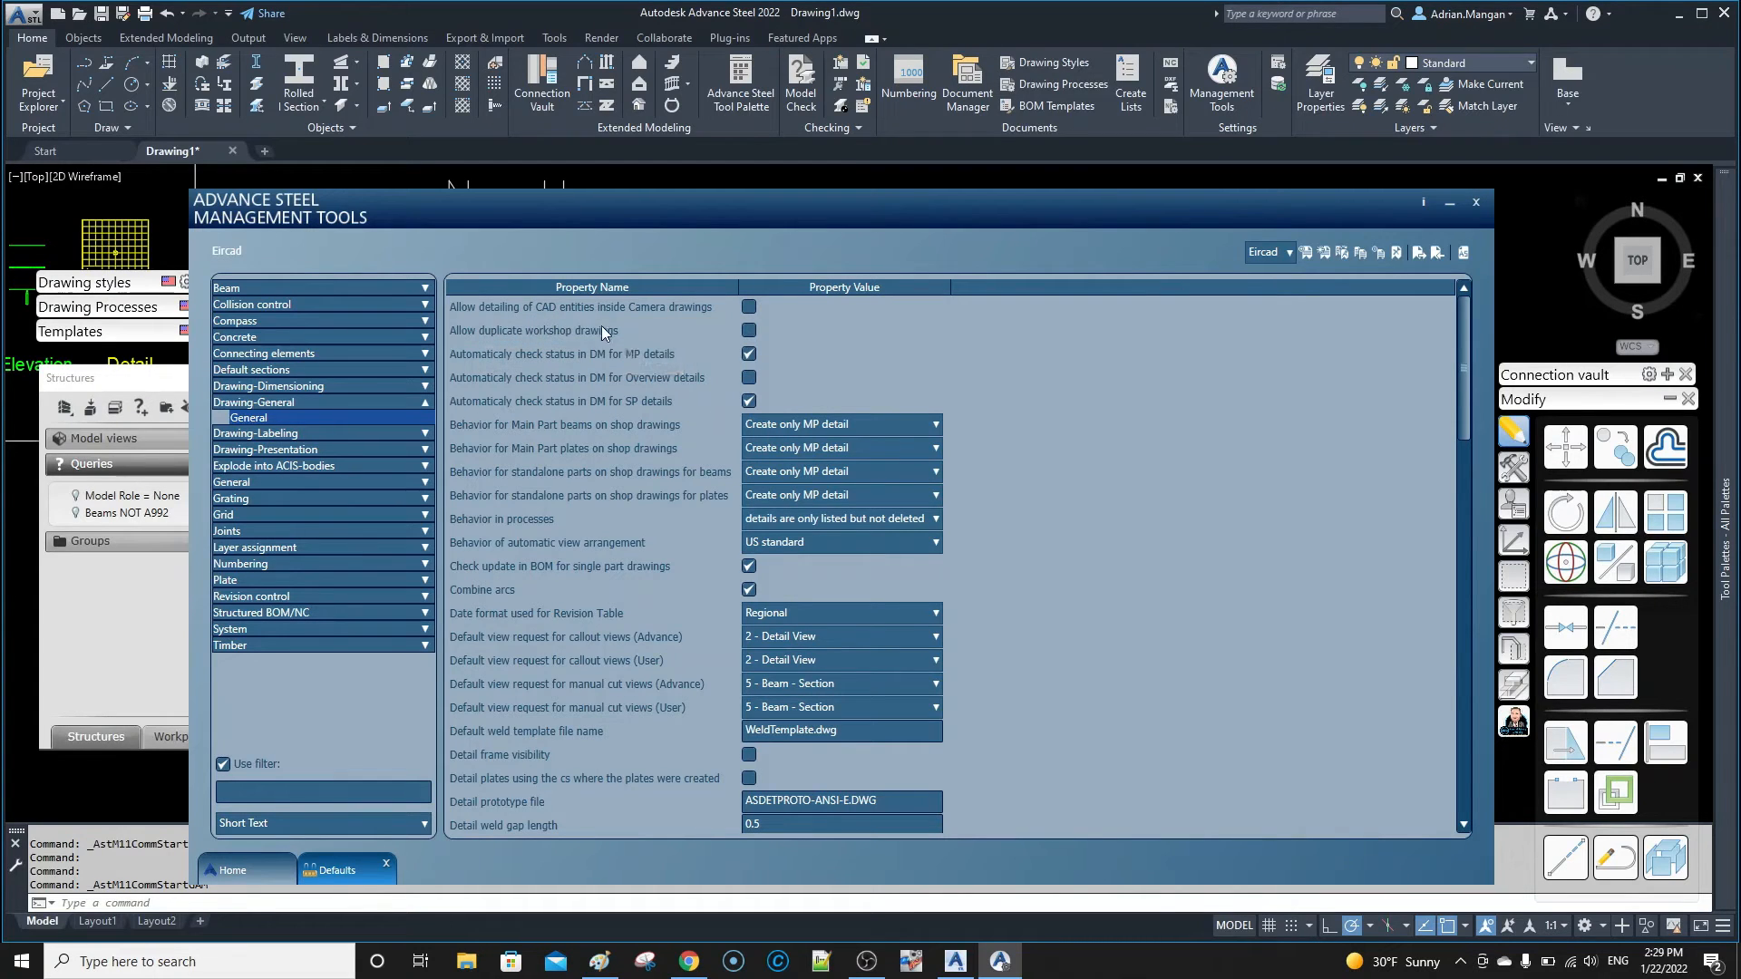
click(748, 330)
click(749, 331)
mouse_move(543, 351)
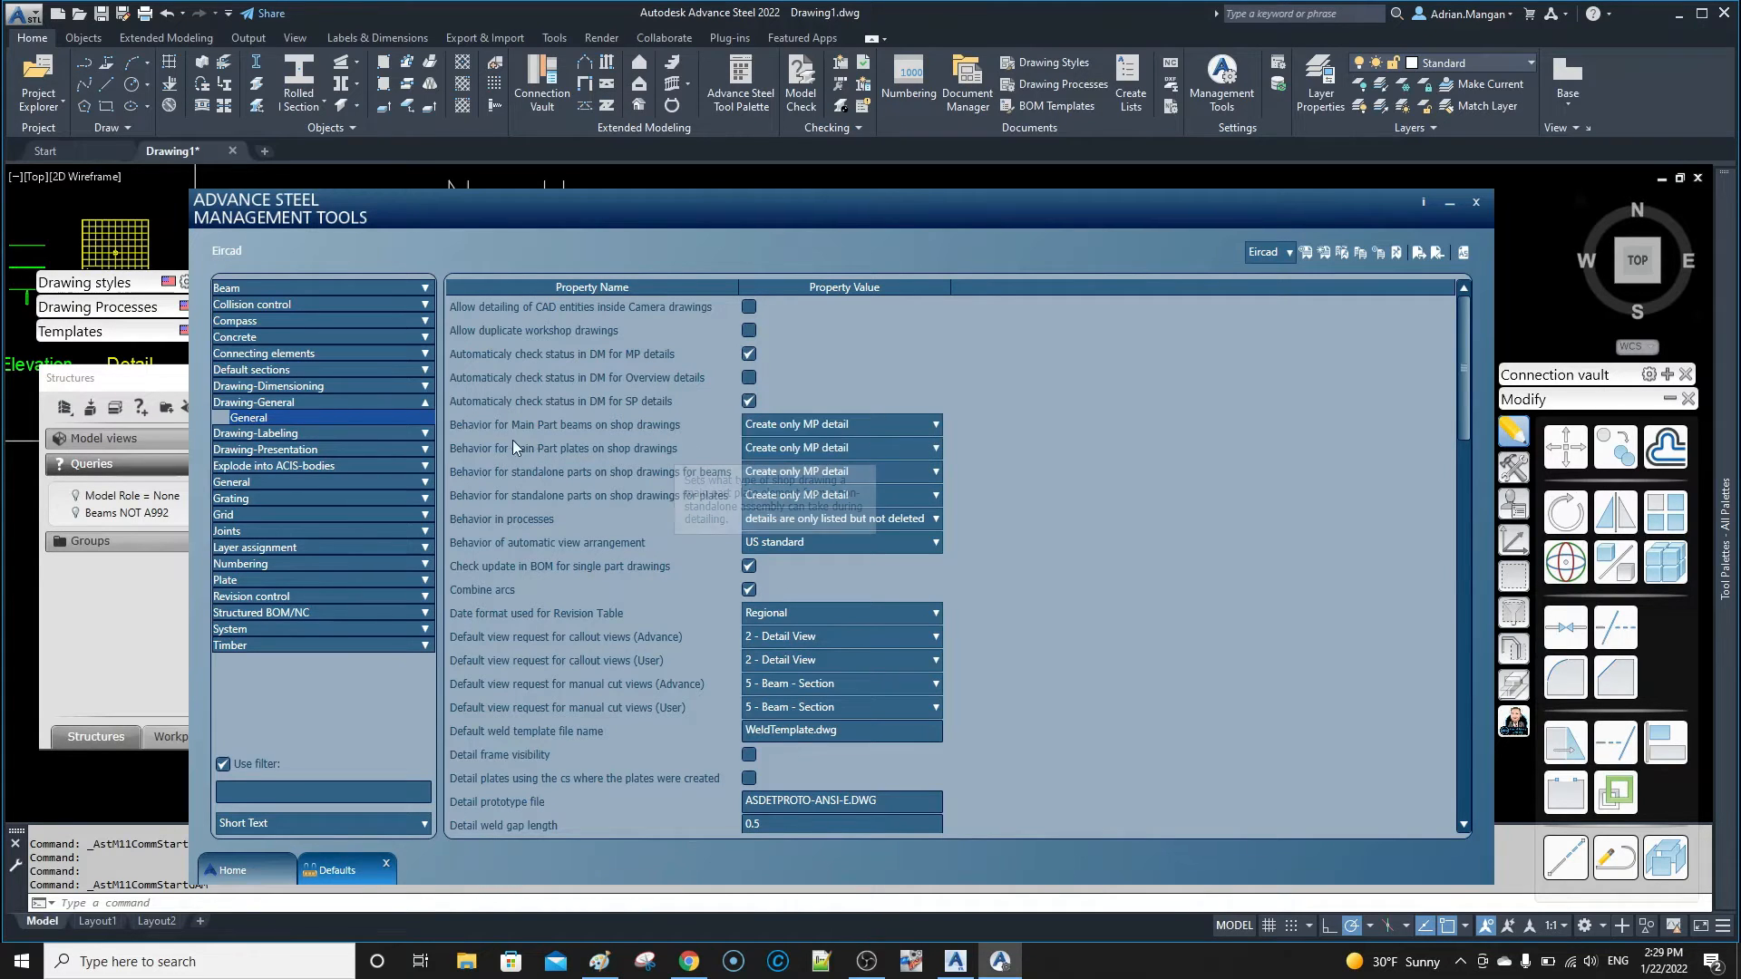
mouse_move(535, 426)
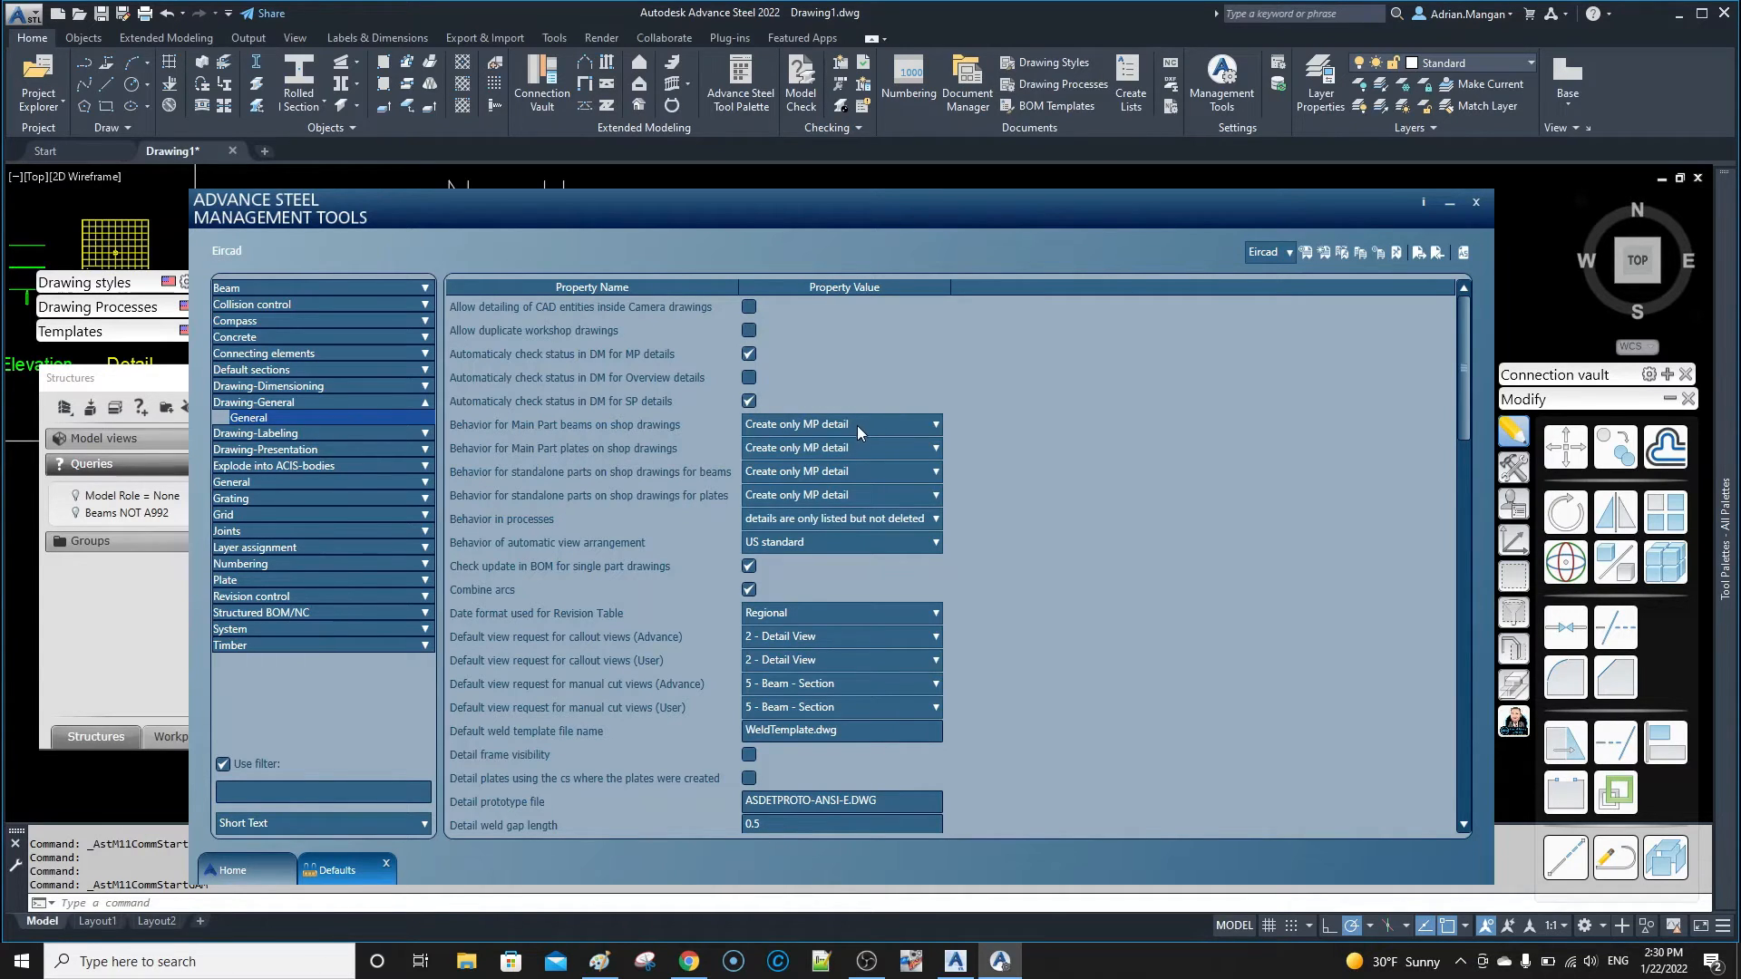
Set the shop drawing behavior for both Main Part beams and Main Part plates to "Create only SP detail"
click(928, 425)
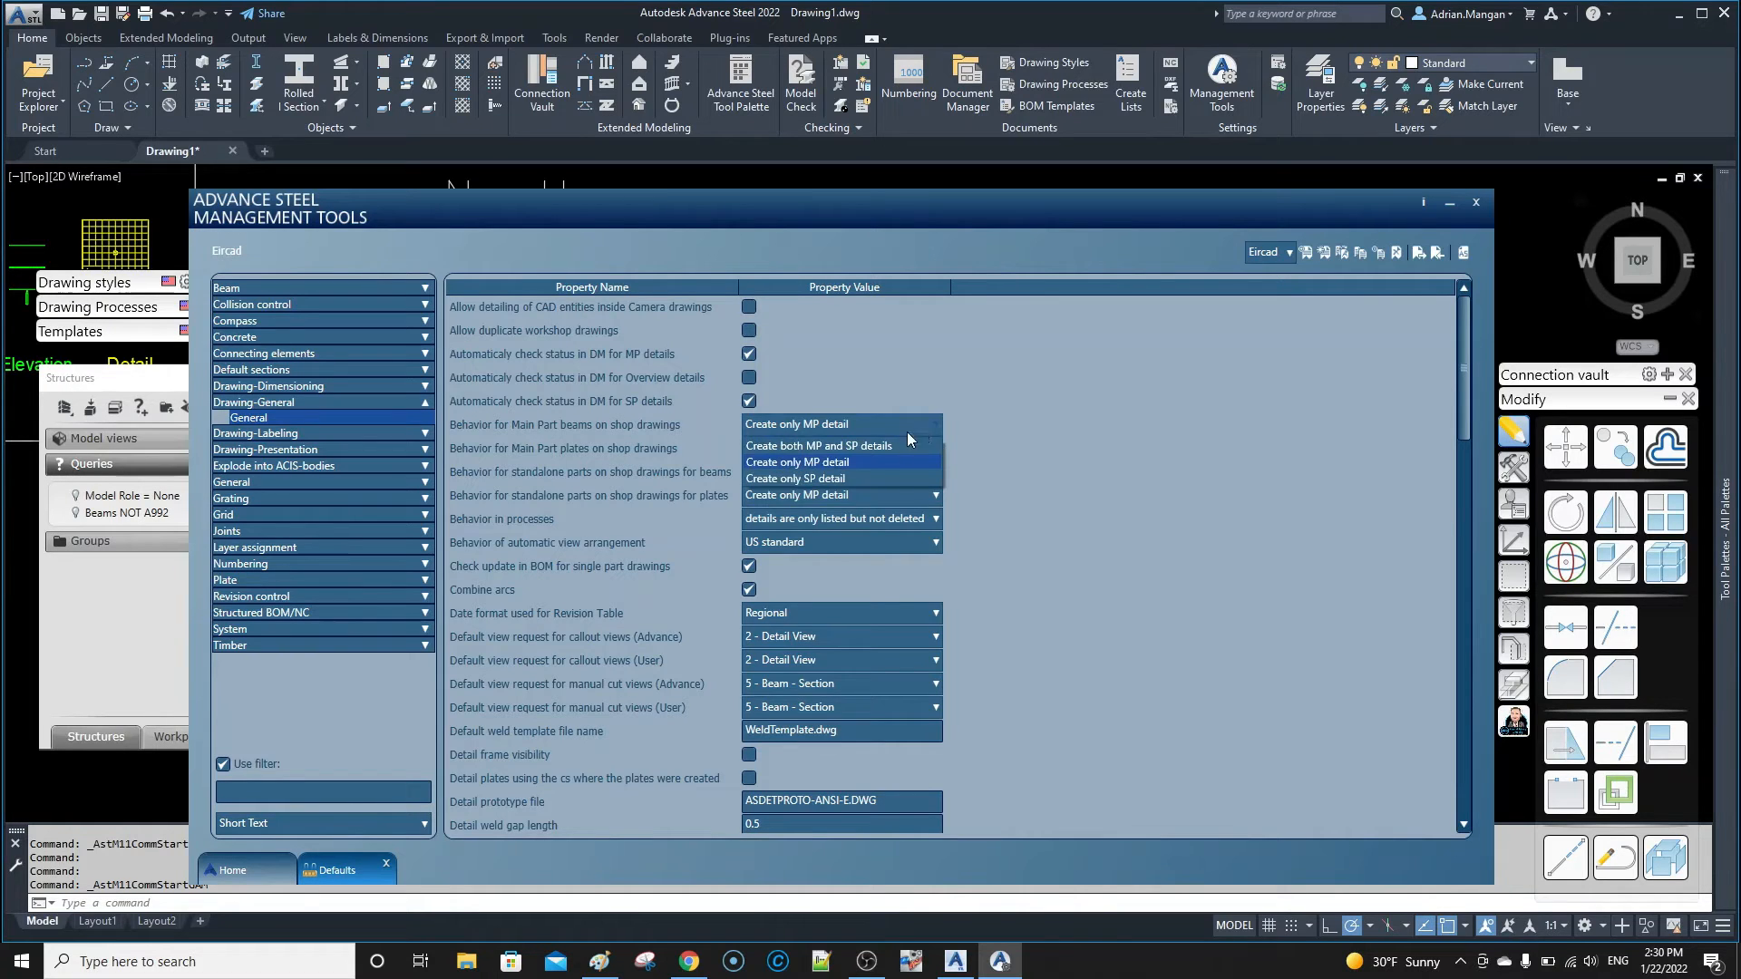
click(834, 478)
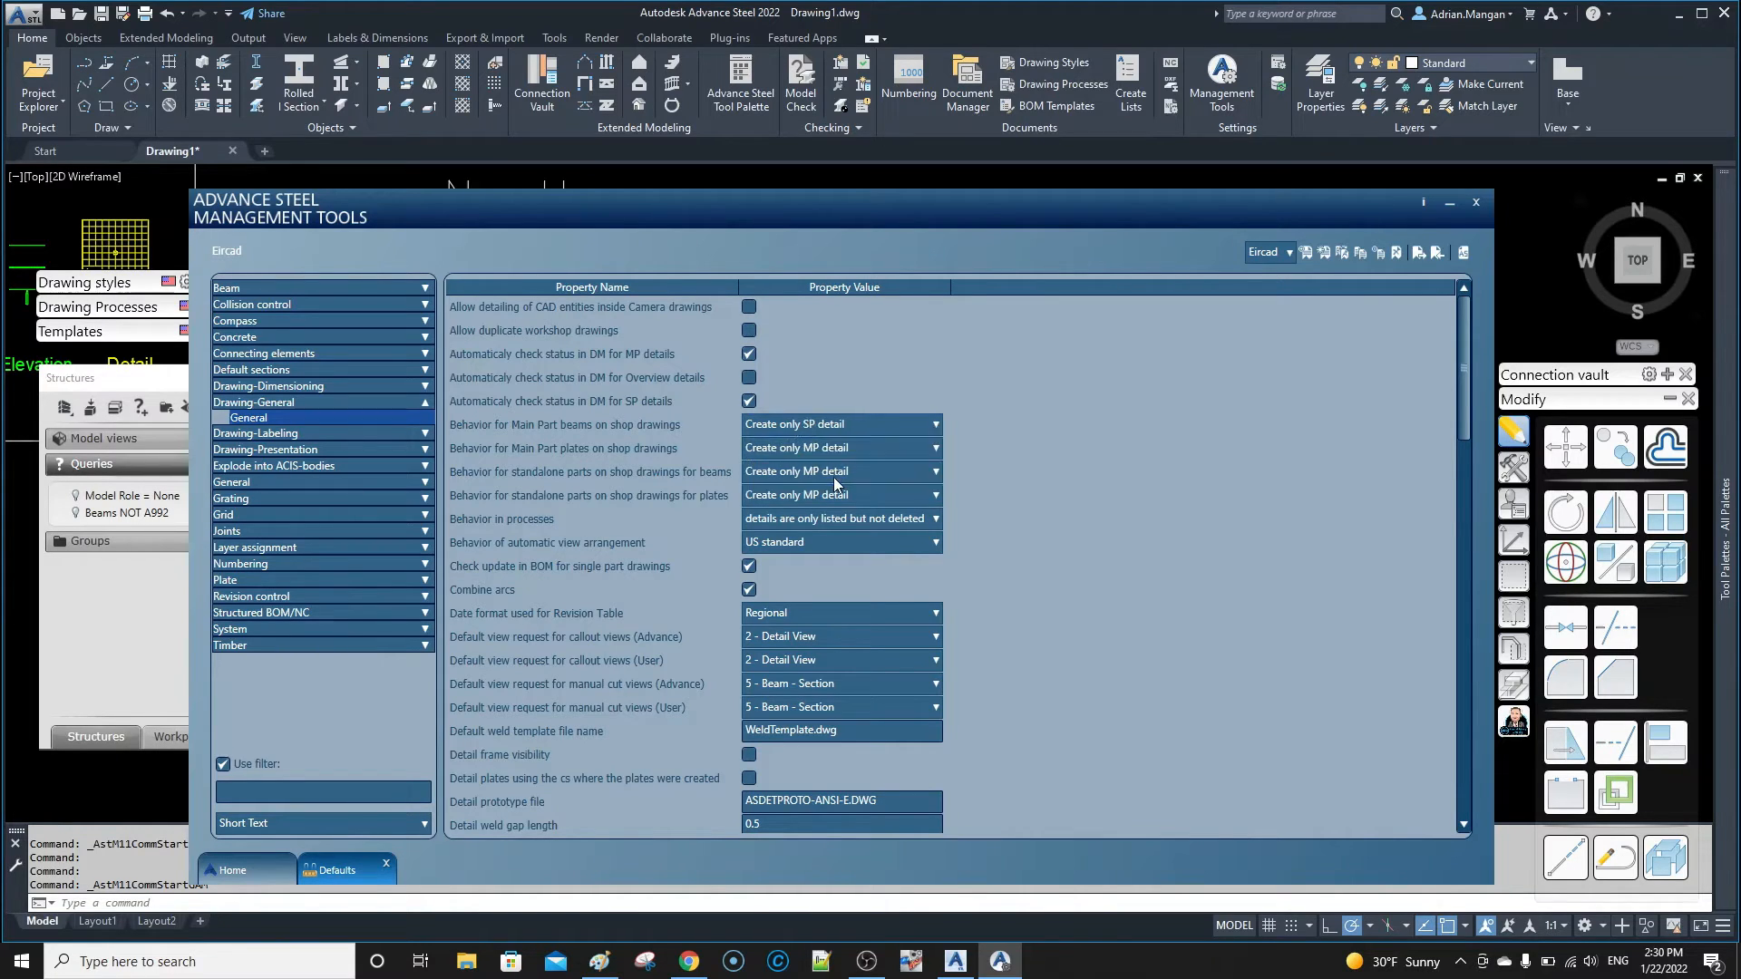
click(921, 448)
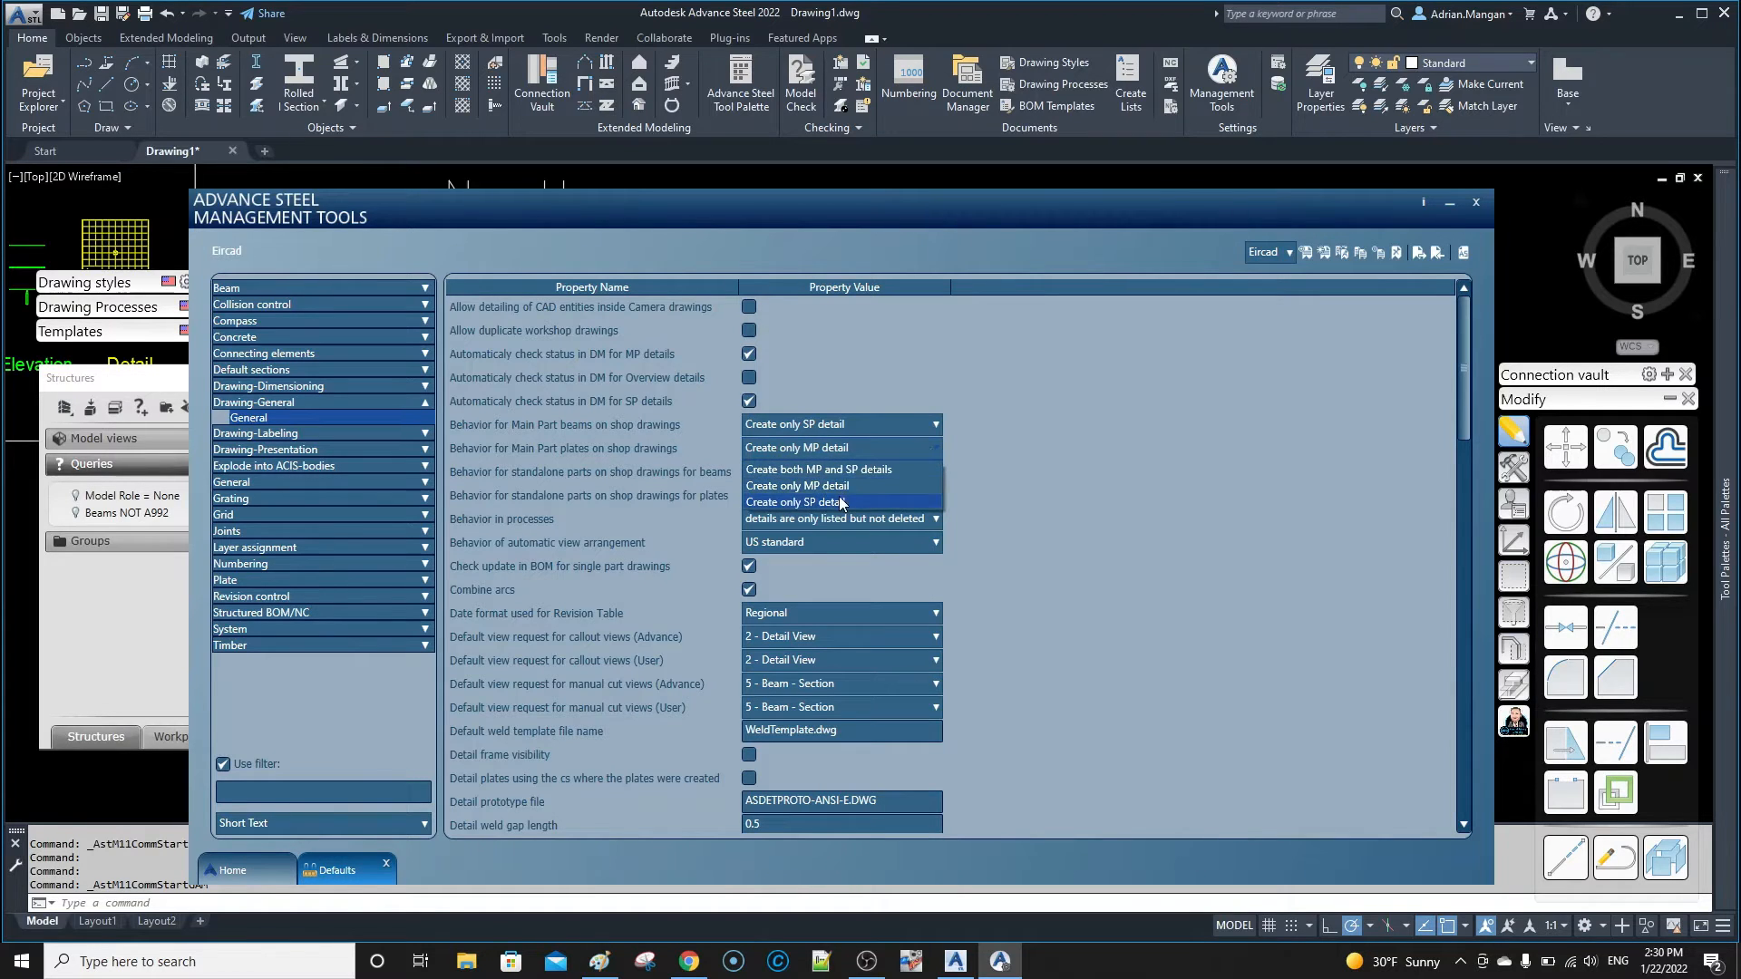
click(840, 501)
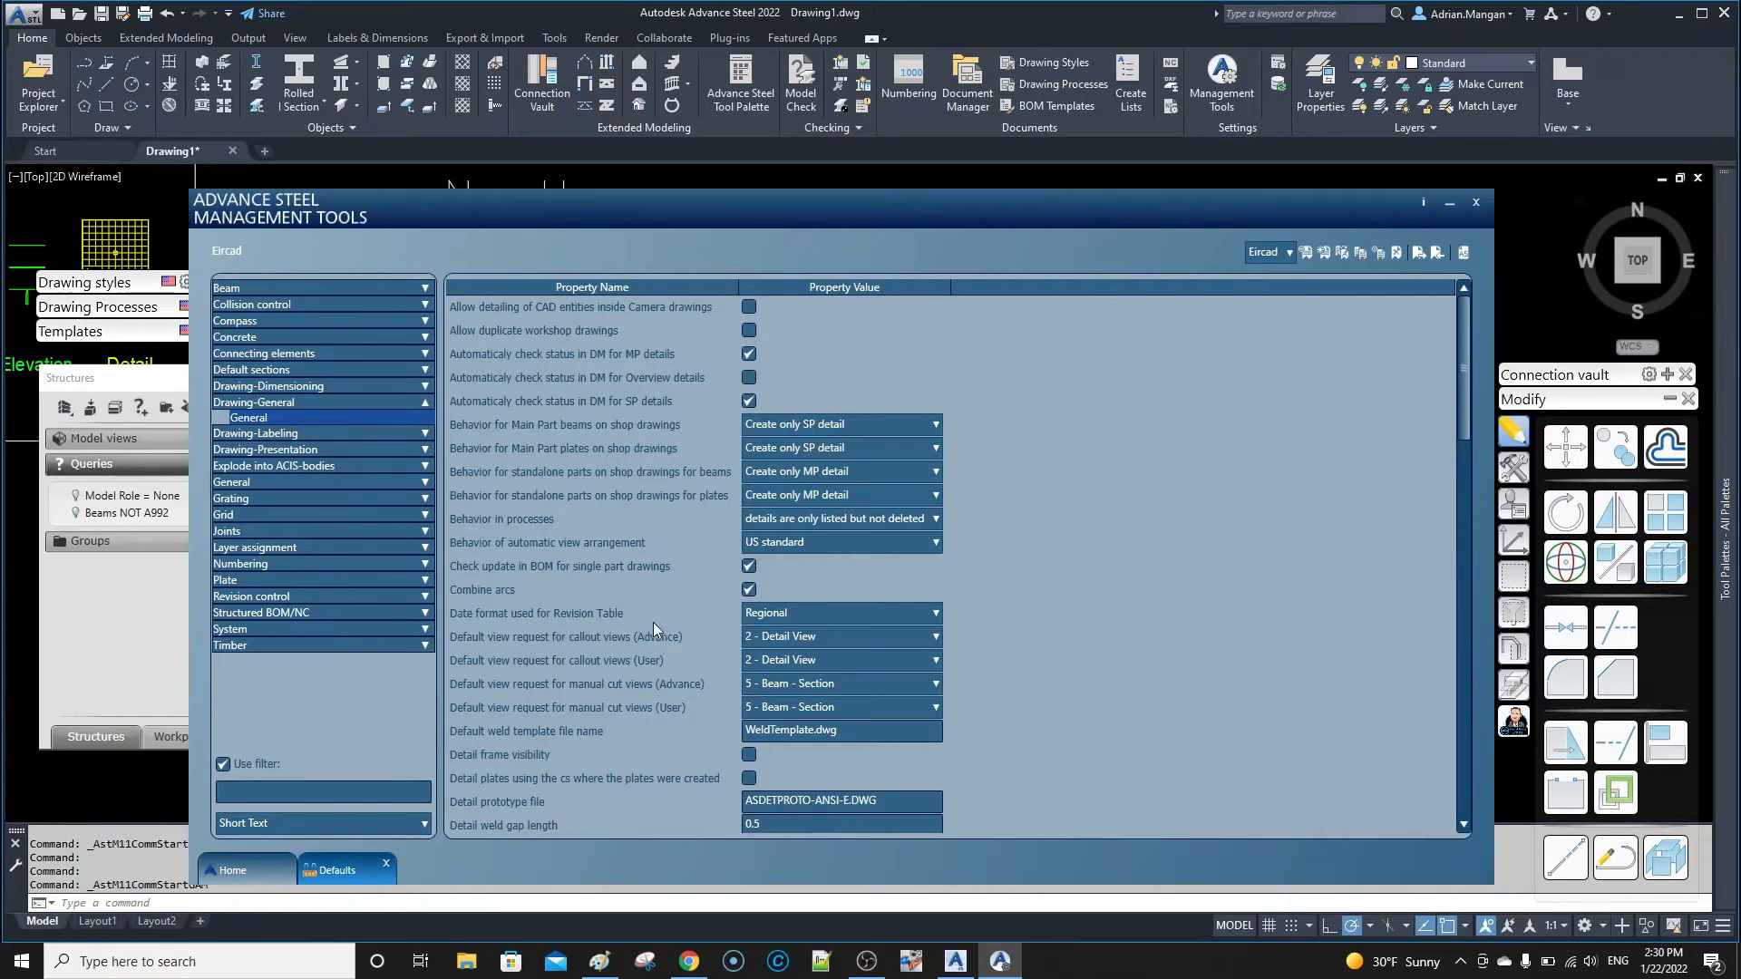
Filter the defaults by "default dia" and display the general Drawing-Labeling default diameter for standard holes
scroll(587, 640, down, 2)
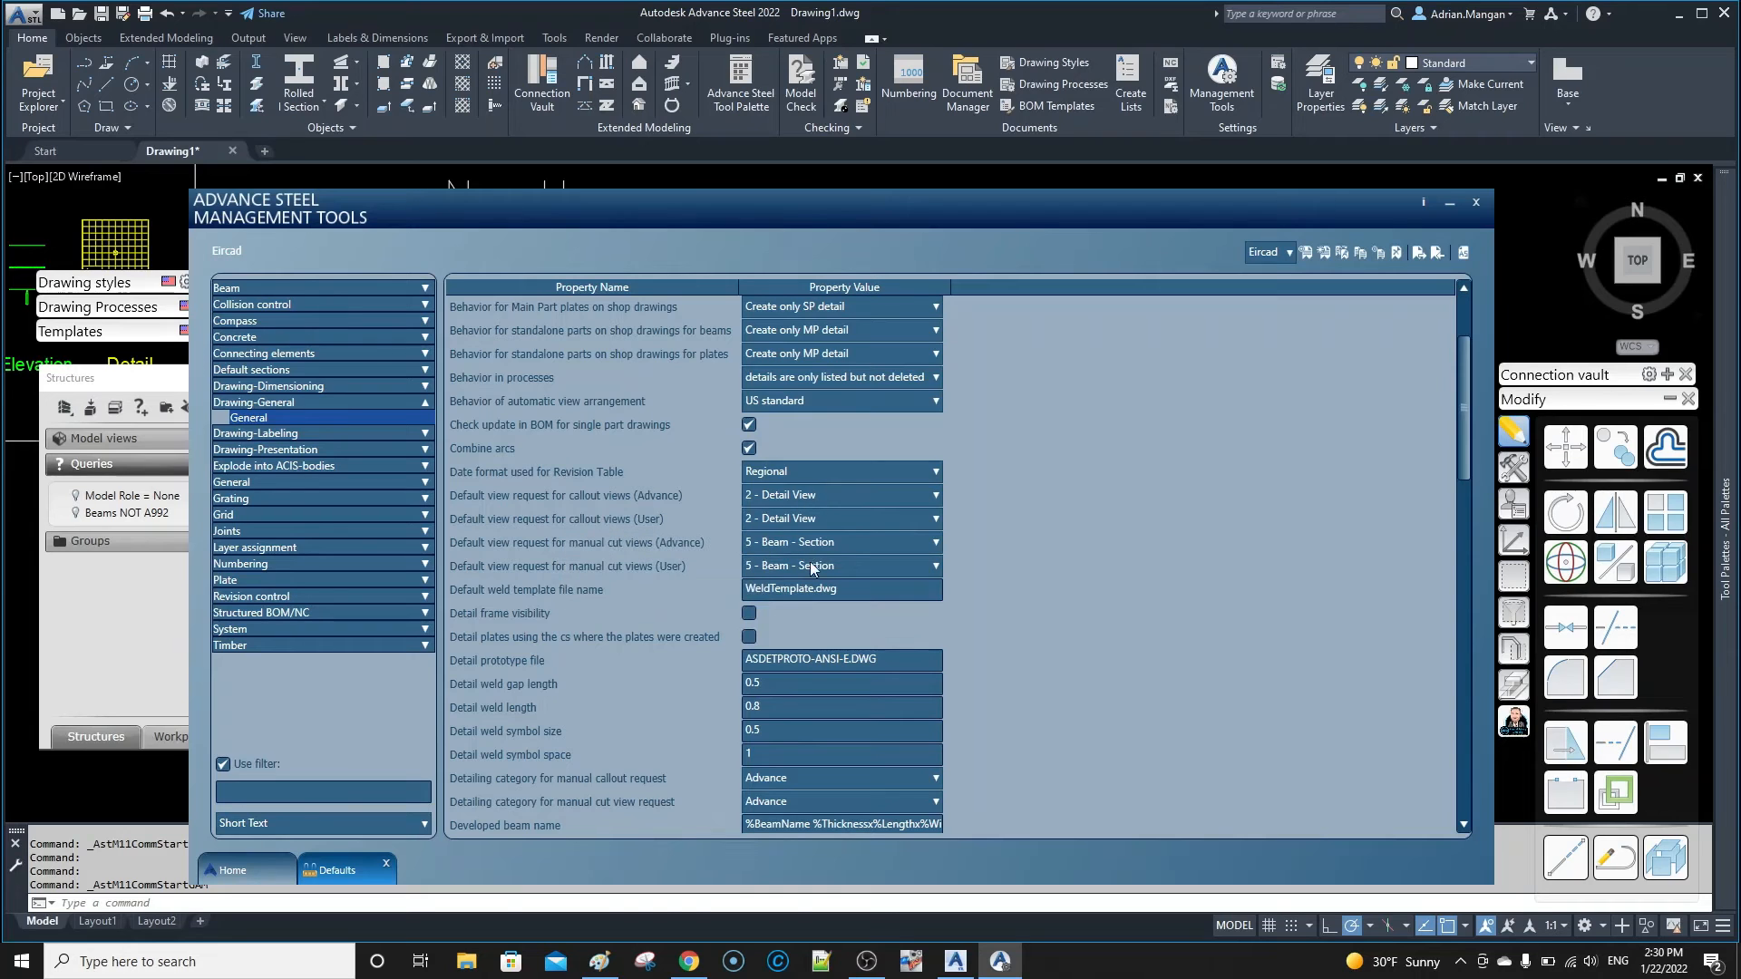
scroll(830, 671, down, 2)
scroll(831, 672, down, 2)
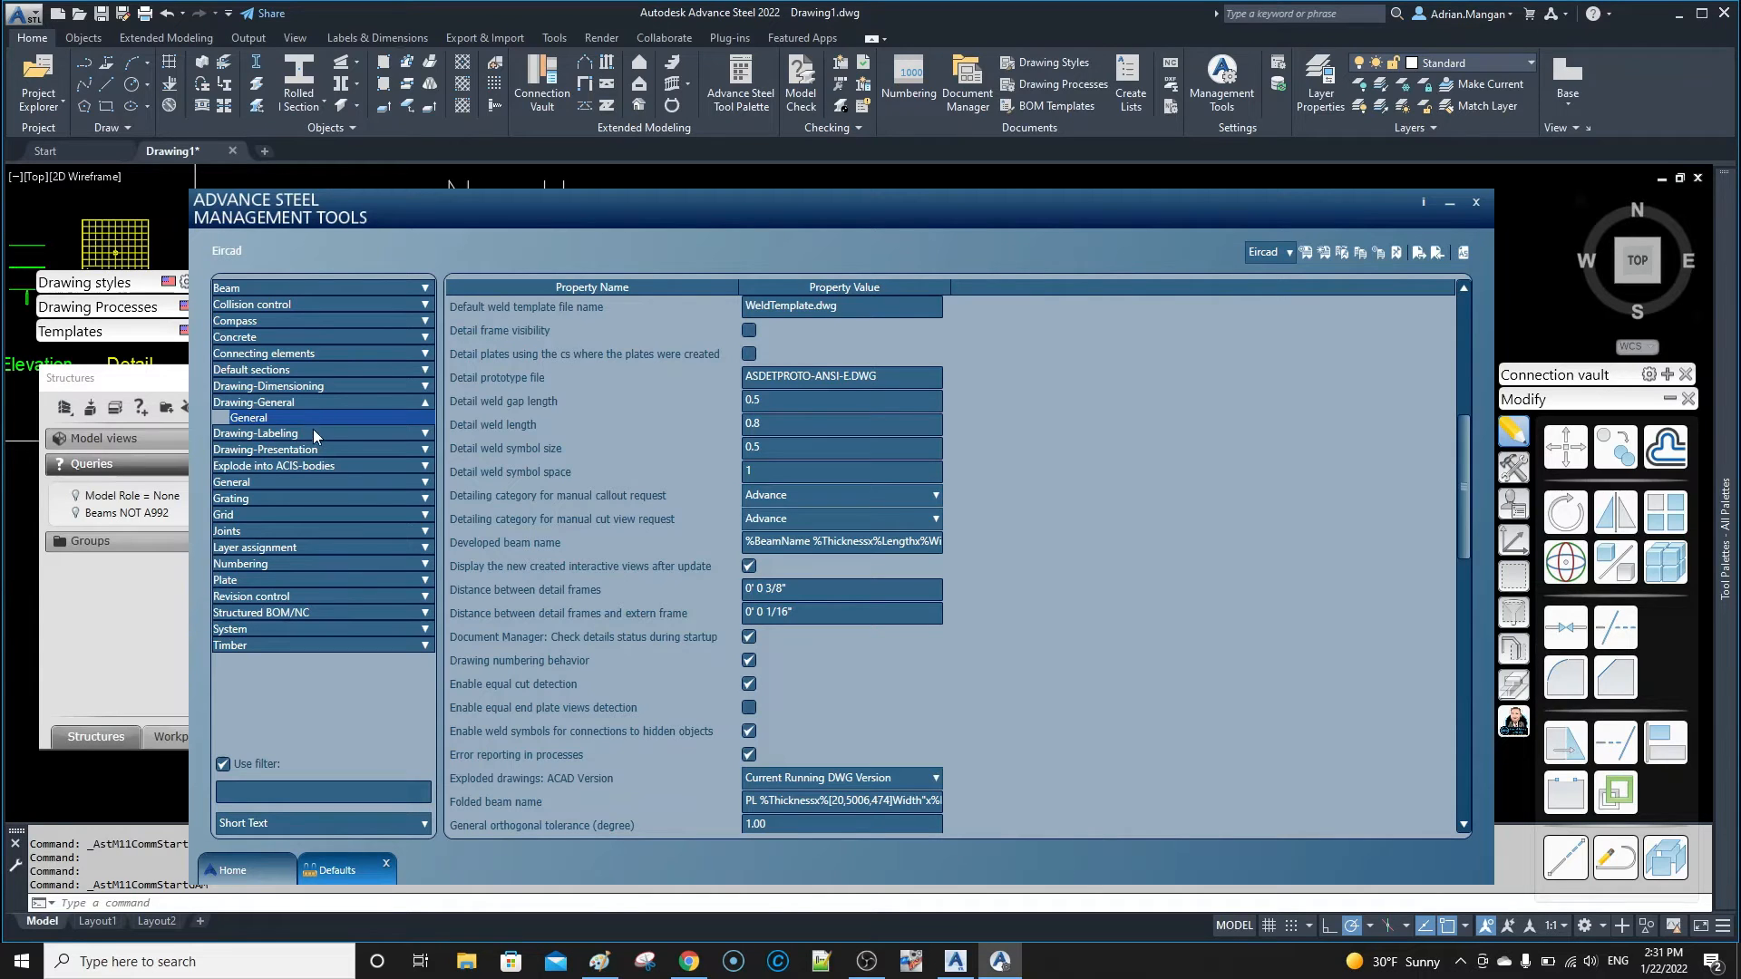
click(252, 792)
text(deafaul)
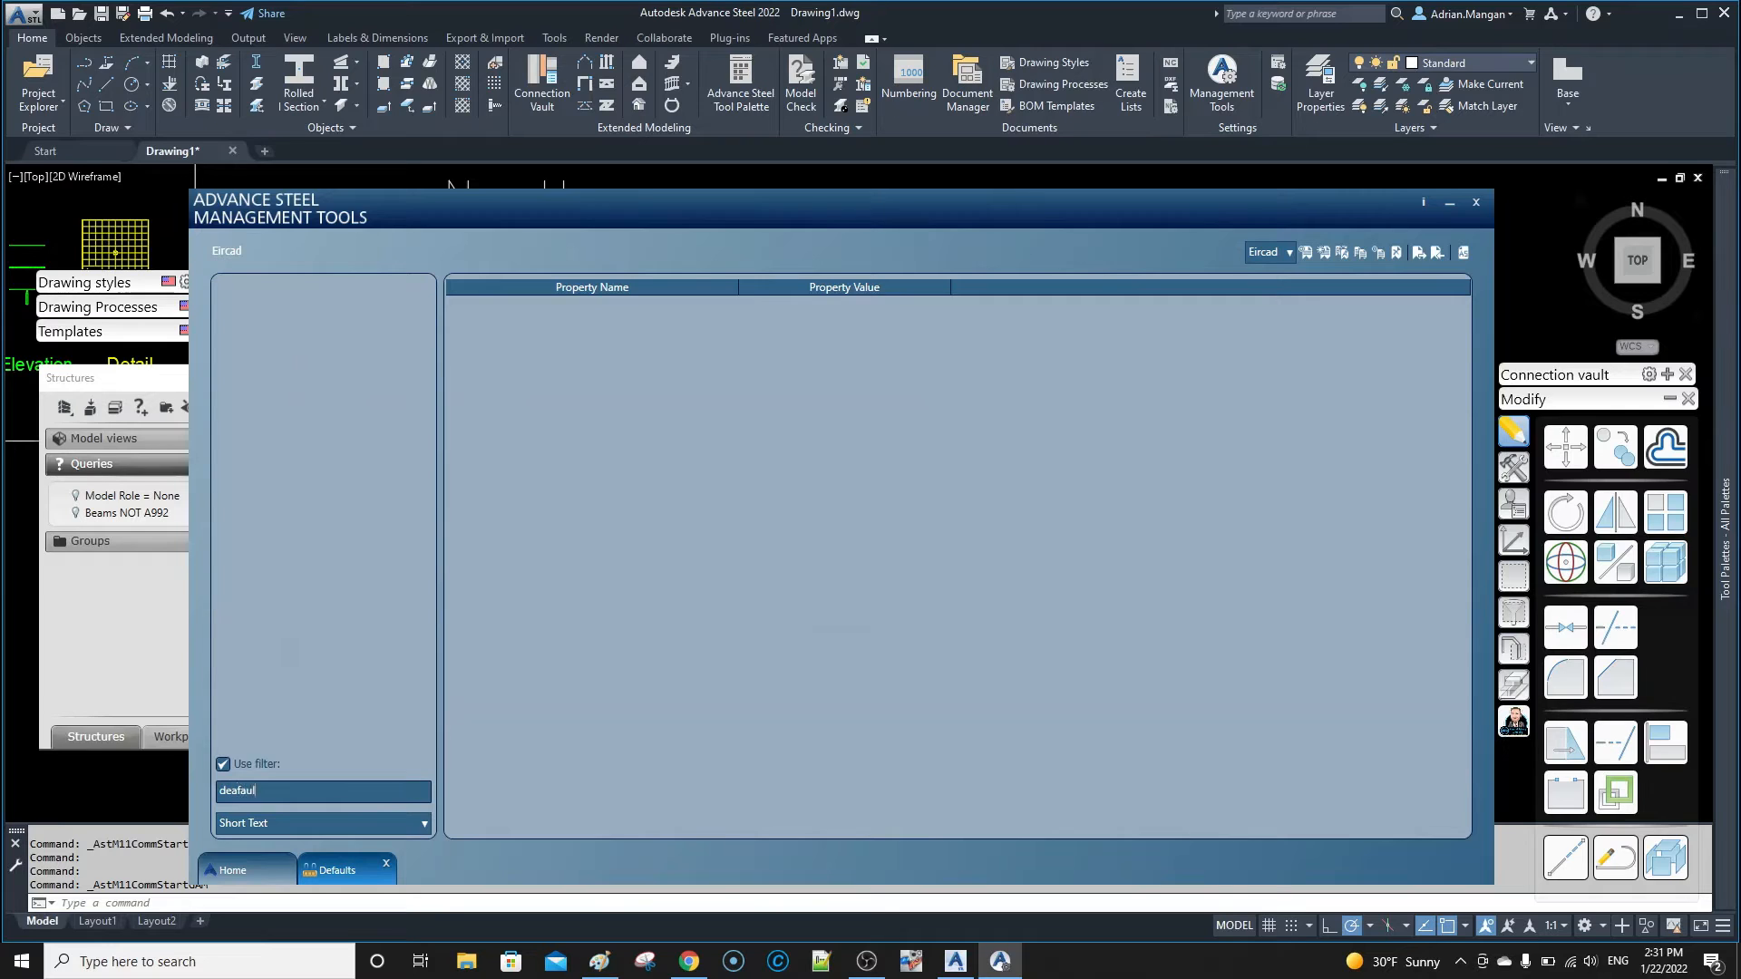
key(BackSpace)
key(BackSpace)
key(BackSpace)
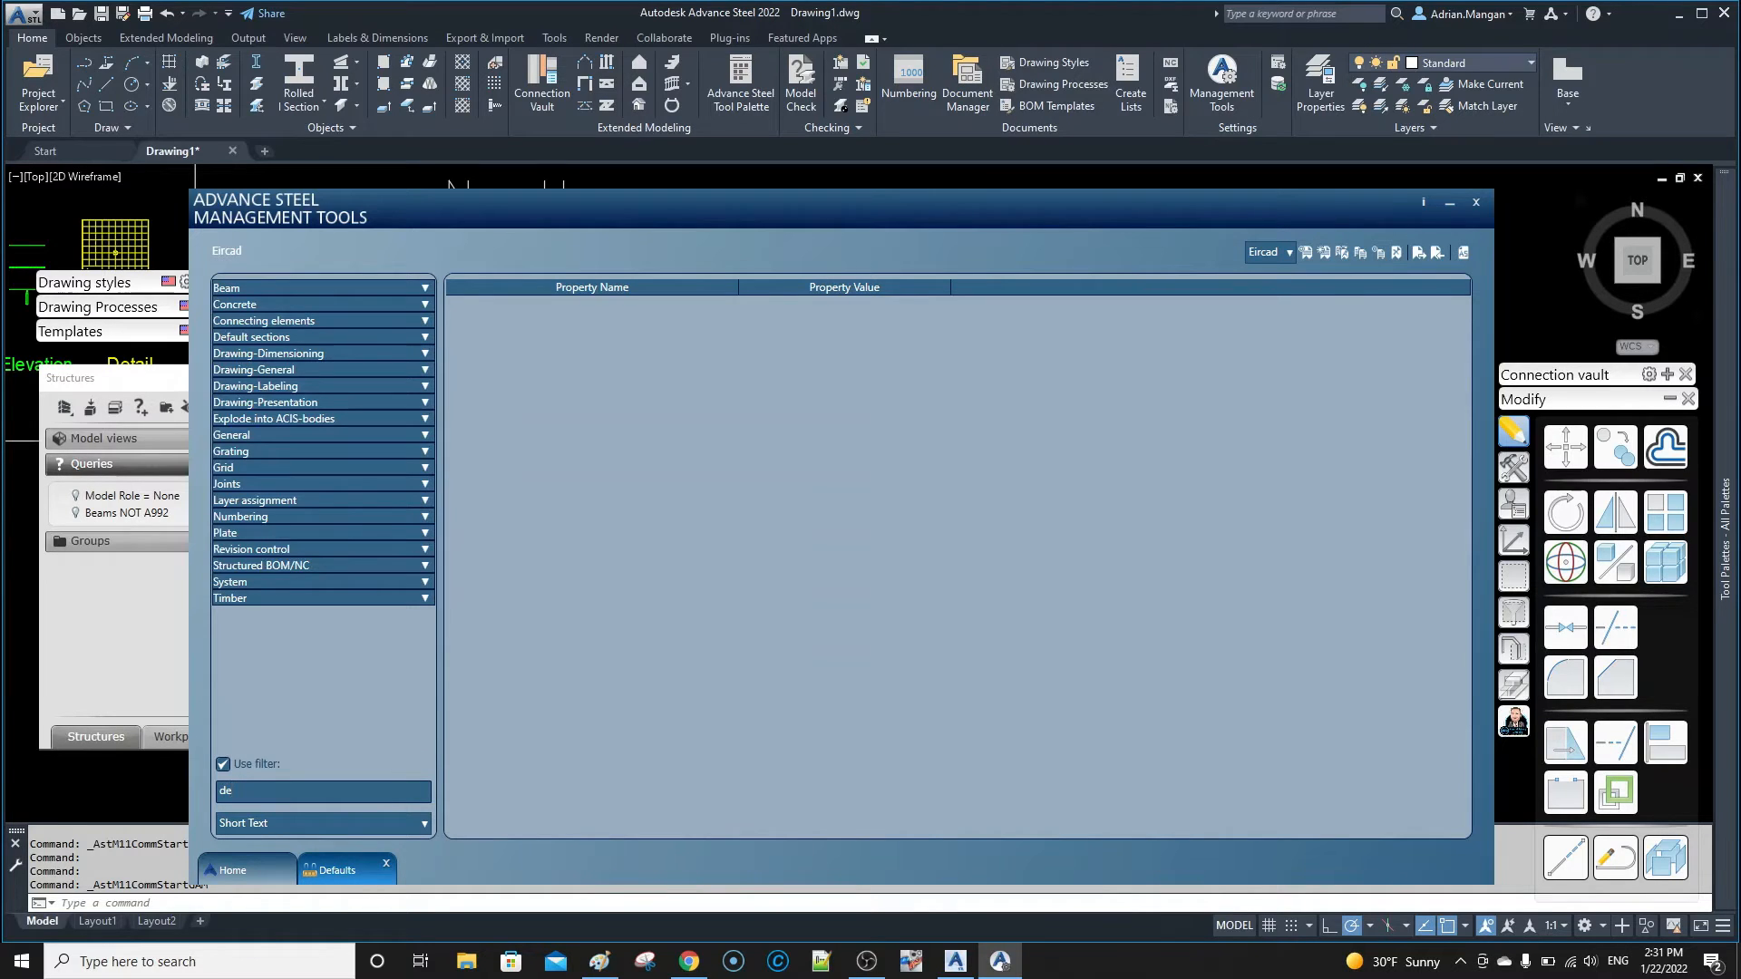
text(fault)
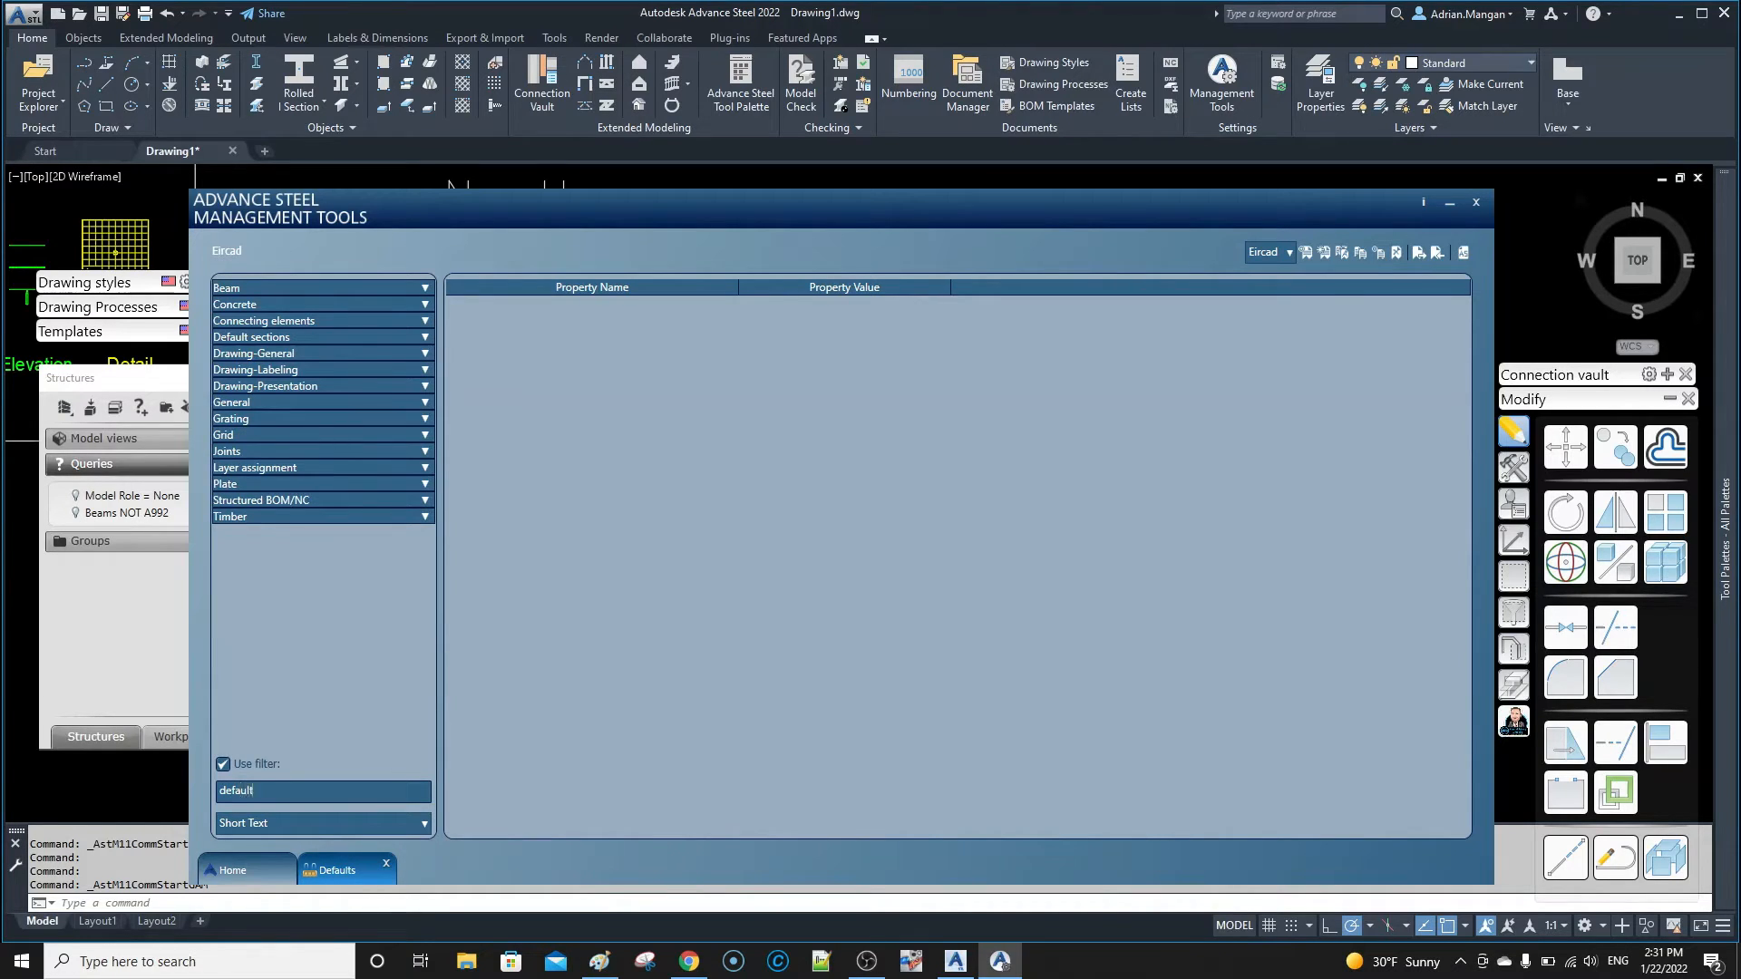
text( dia)
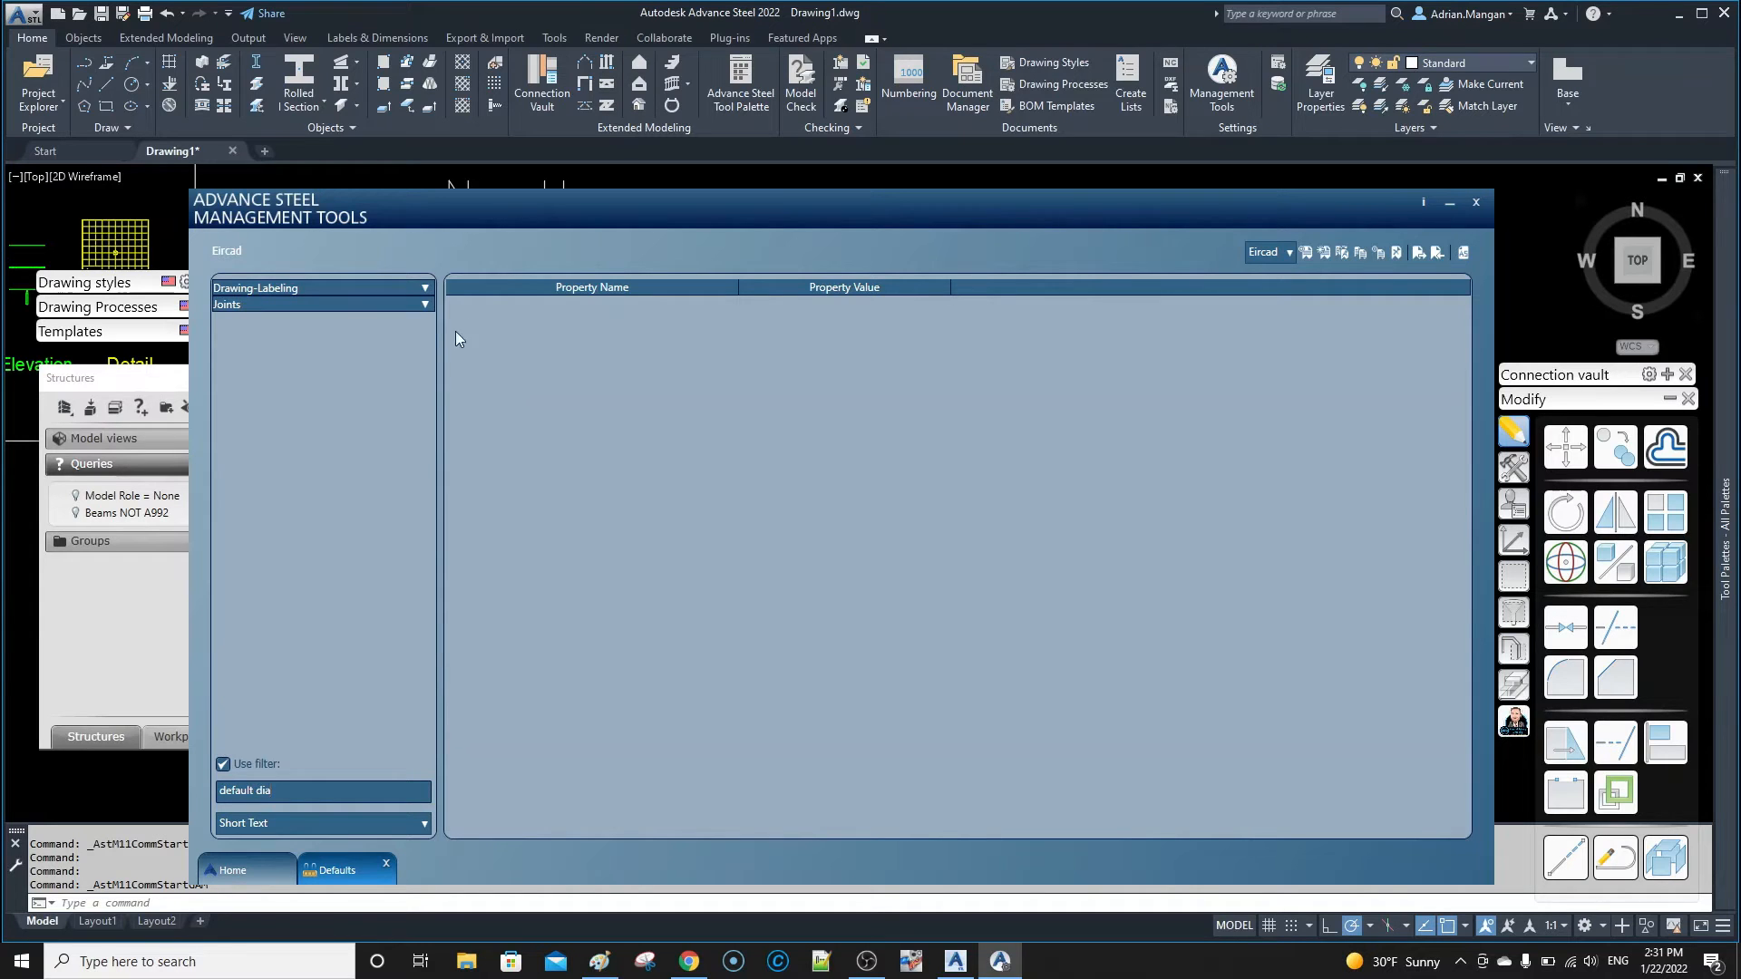
click(426, 286)
click(366, 304)
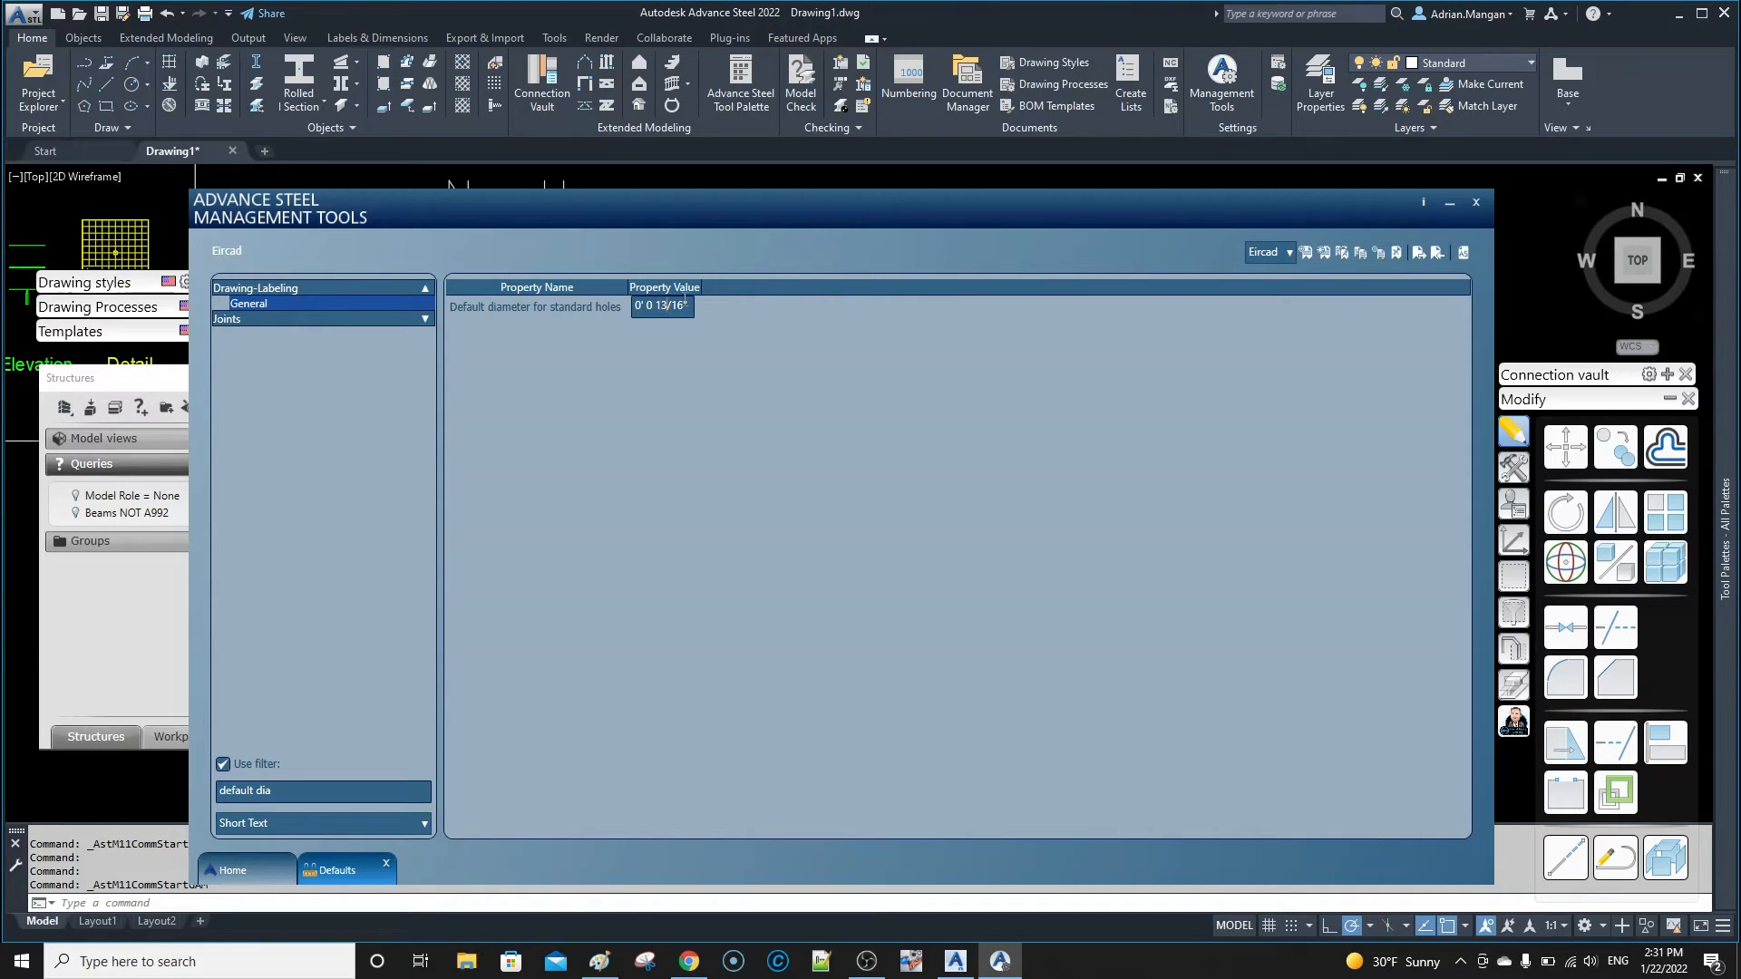
Filter the defaults by "weld size" and edit the Weld size under Connecting elements, Welds, entering 16 as the fraction's denominator
key(BackSpace)
key(ctrl+a)
key(BackSpace)
text(weld )
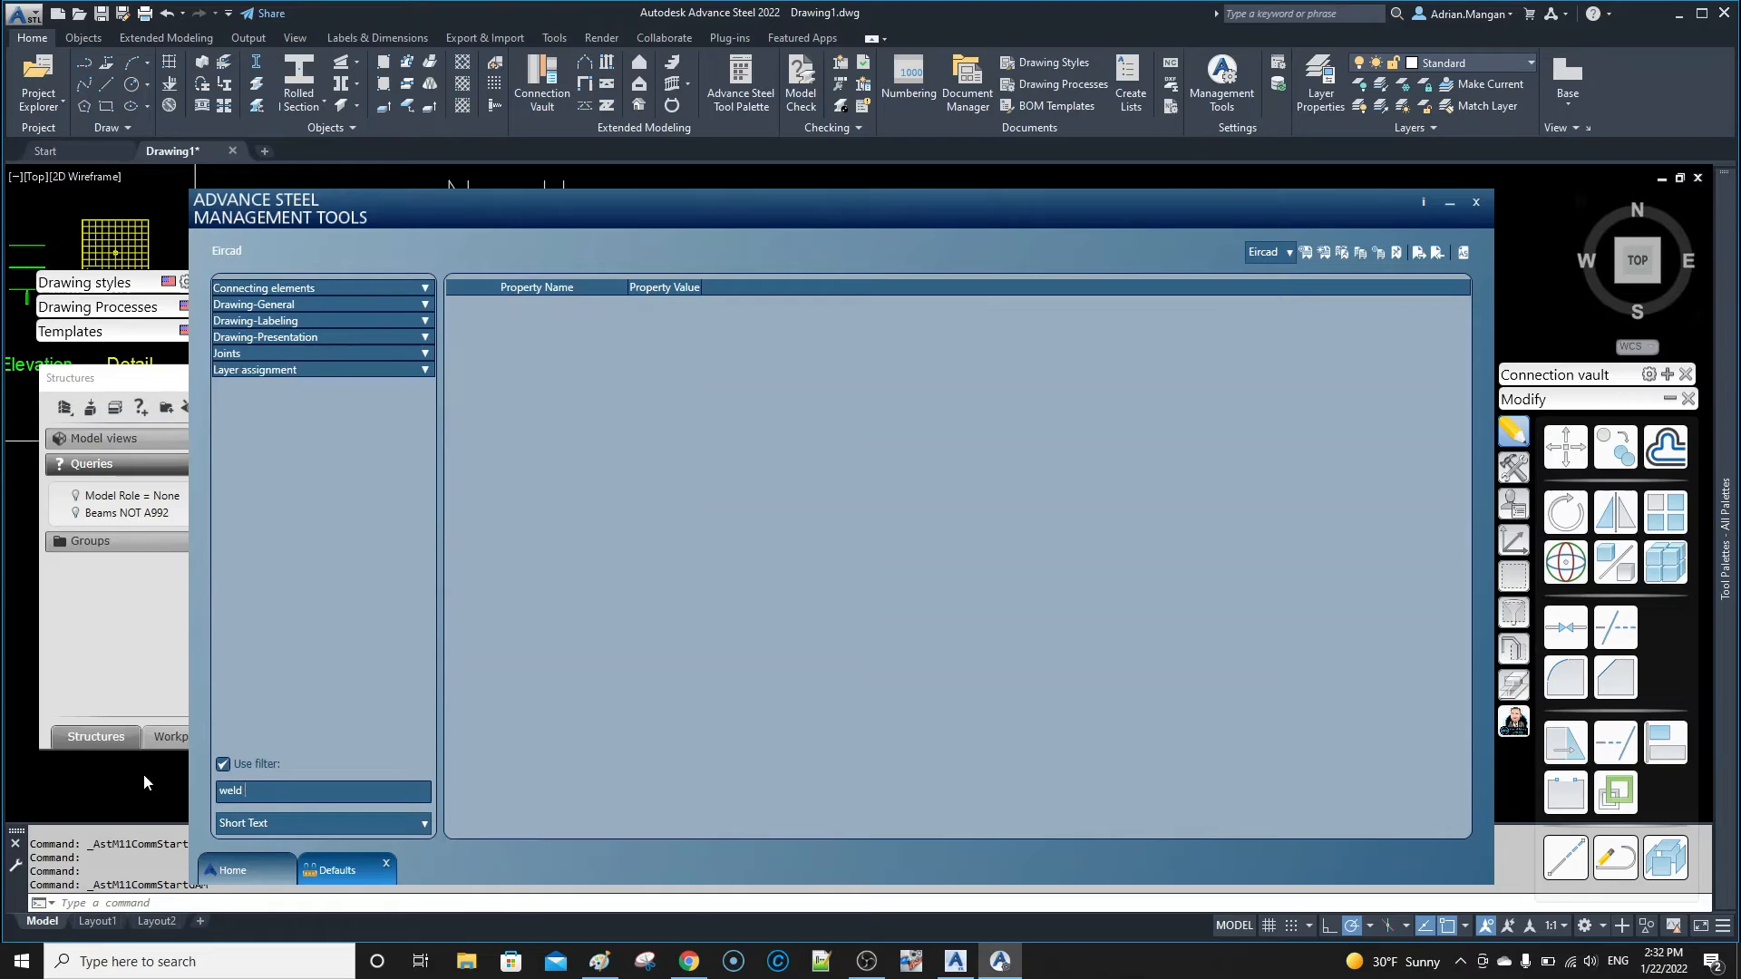
text(size)
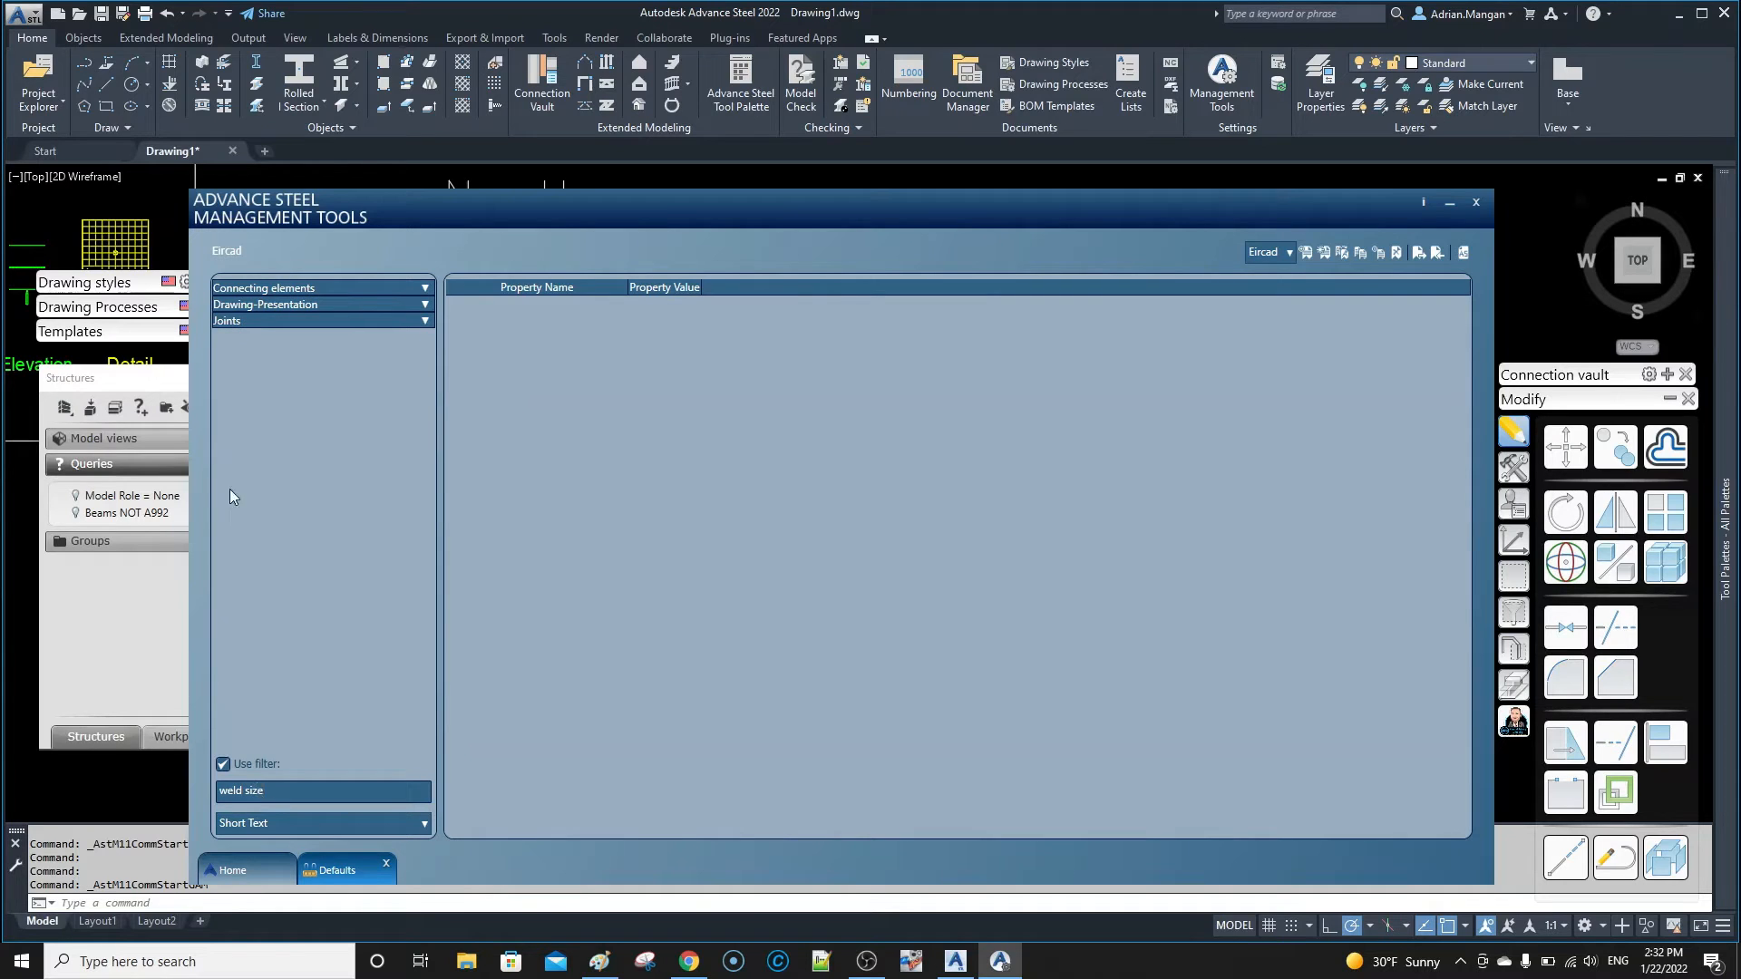
click(425, 288)
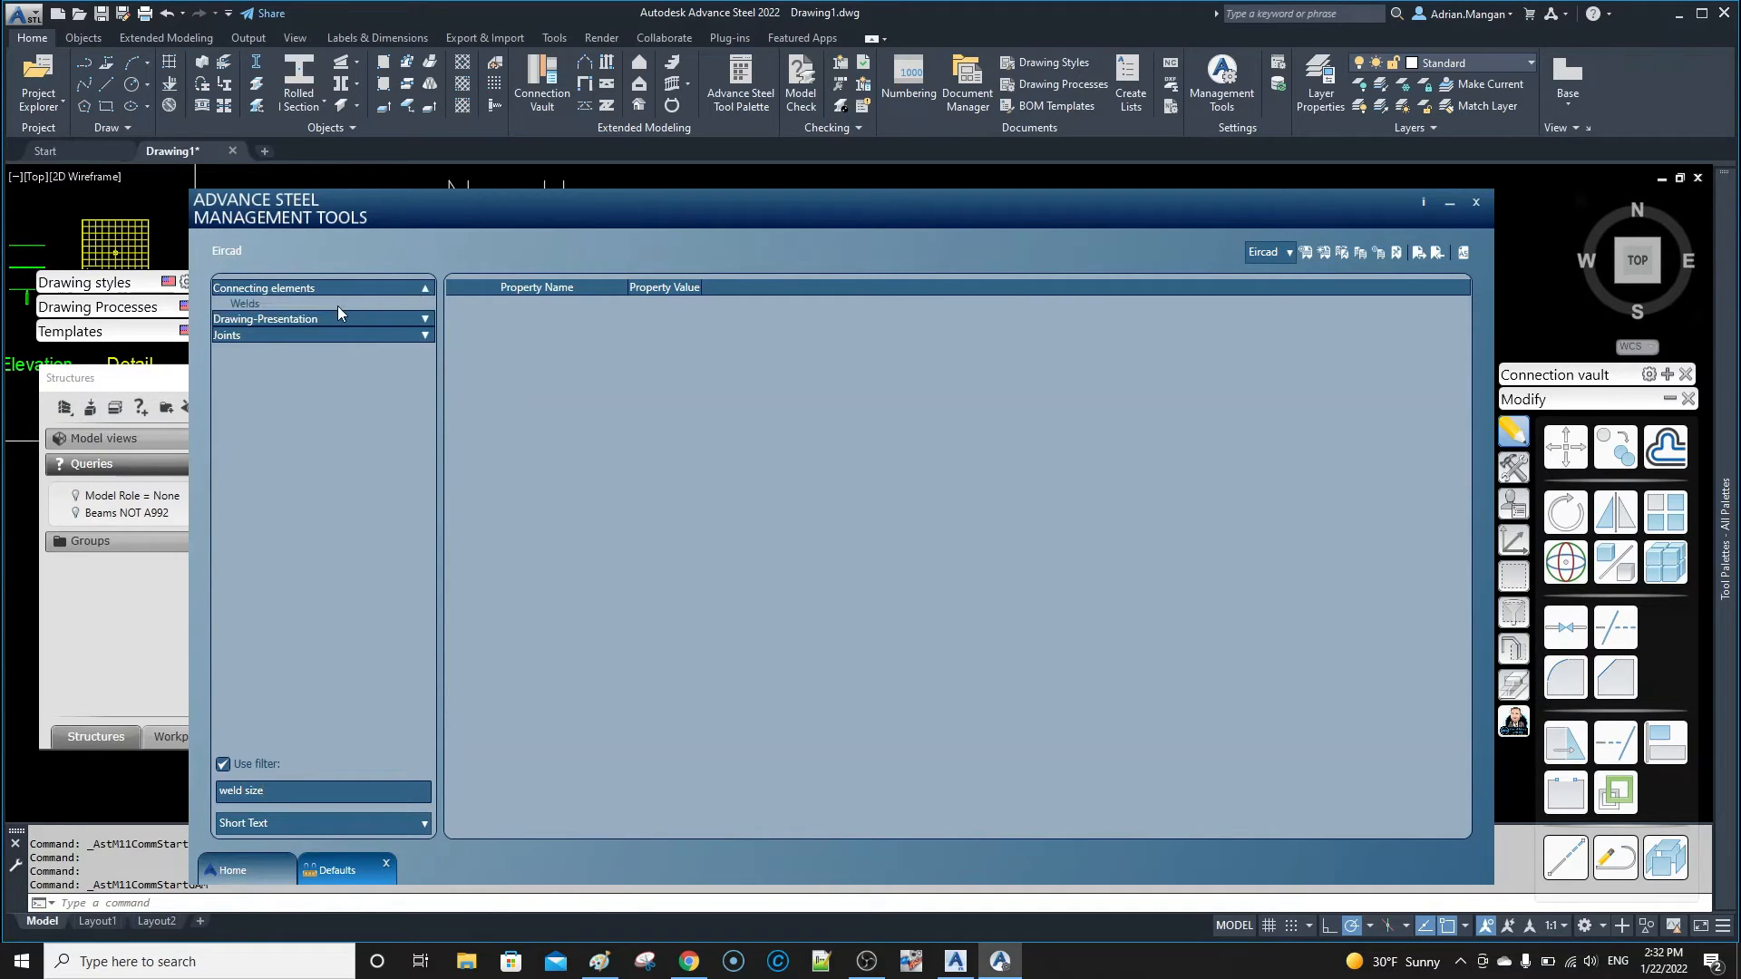
click(337, 304)
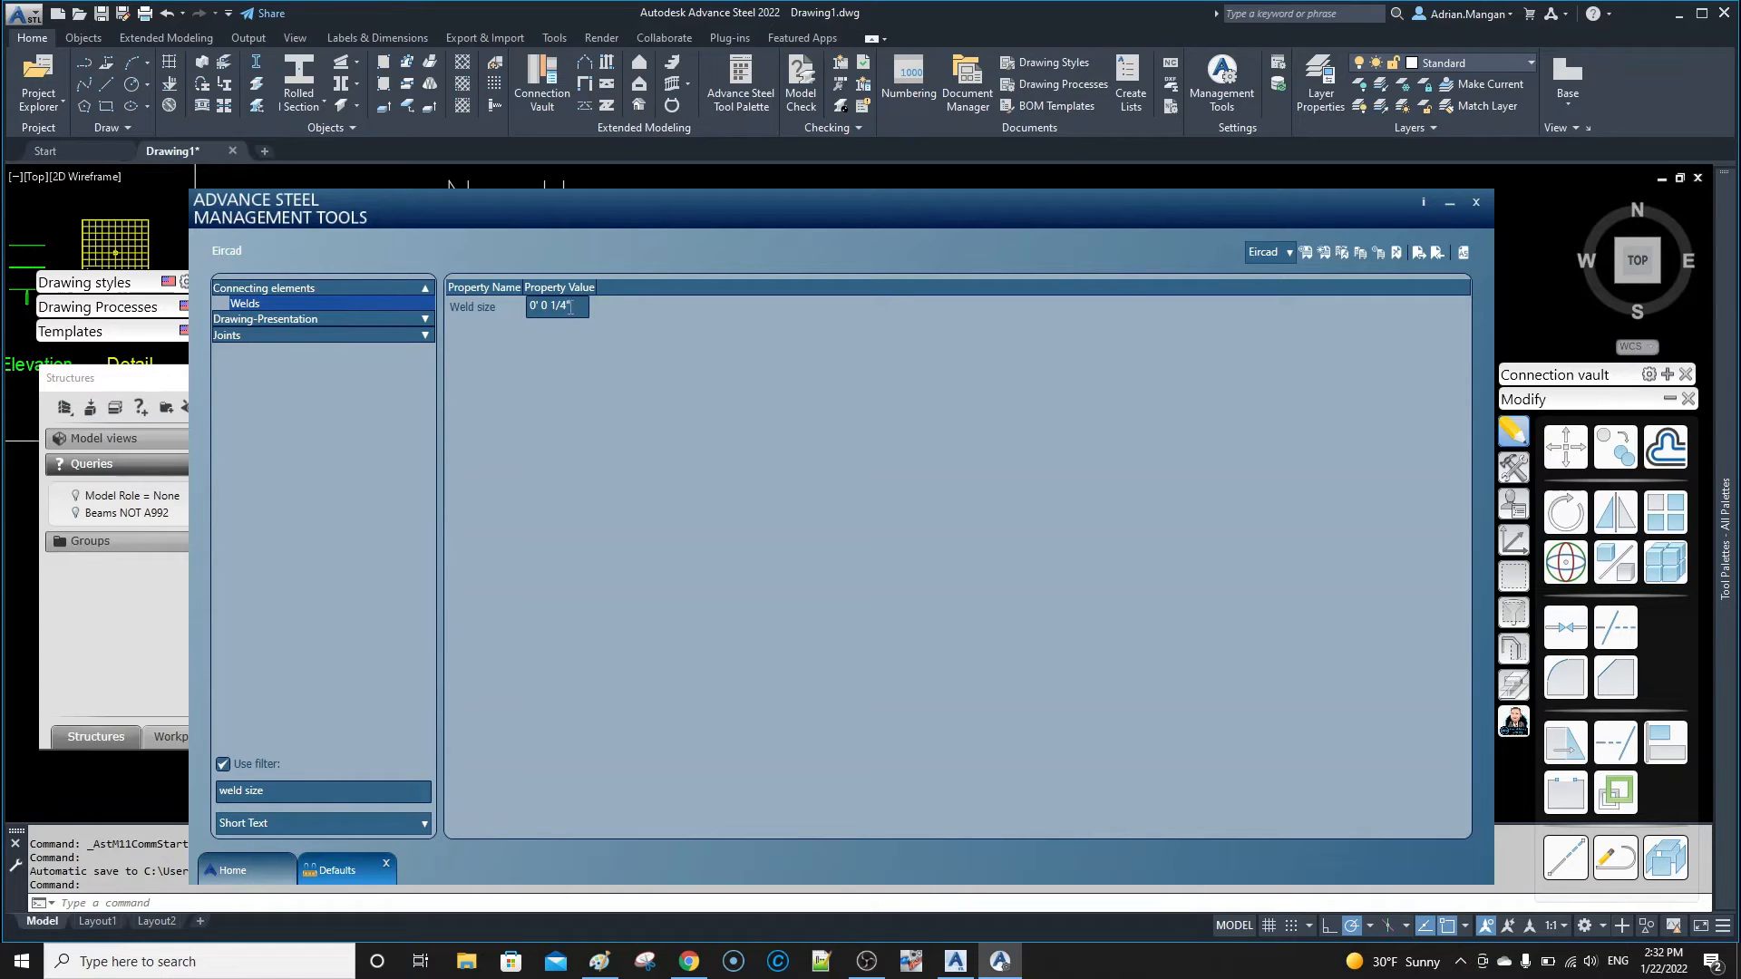
key(BackSpace)
text(16)
Replace the defaults filter text with "zeros"
key(BackSpace)
key(BackSpace)
key(BackSpace)
key(BackSpace)
key(BackSpace)
key(BackSpace)
key(BackSpace)
key(BackSpace)
key(BackSpace)
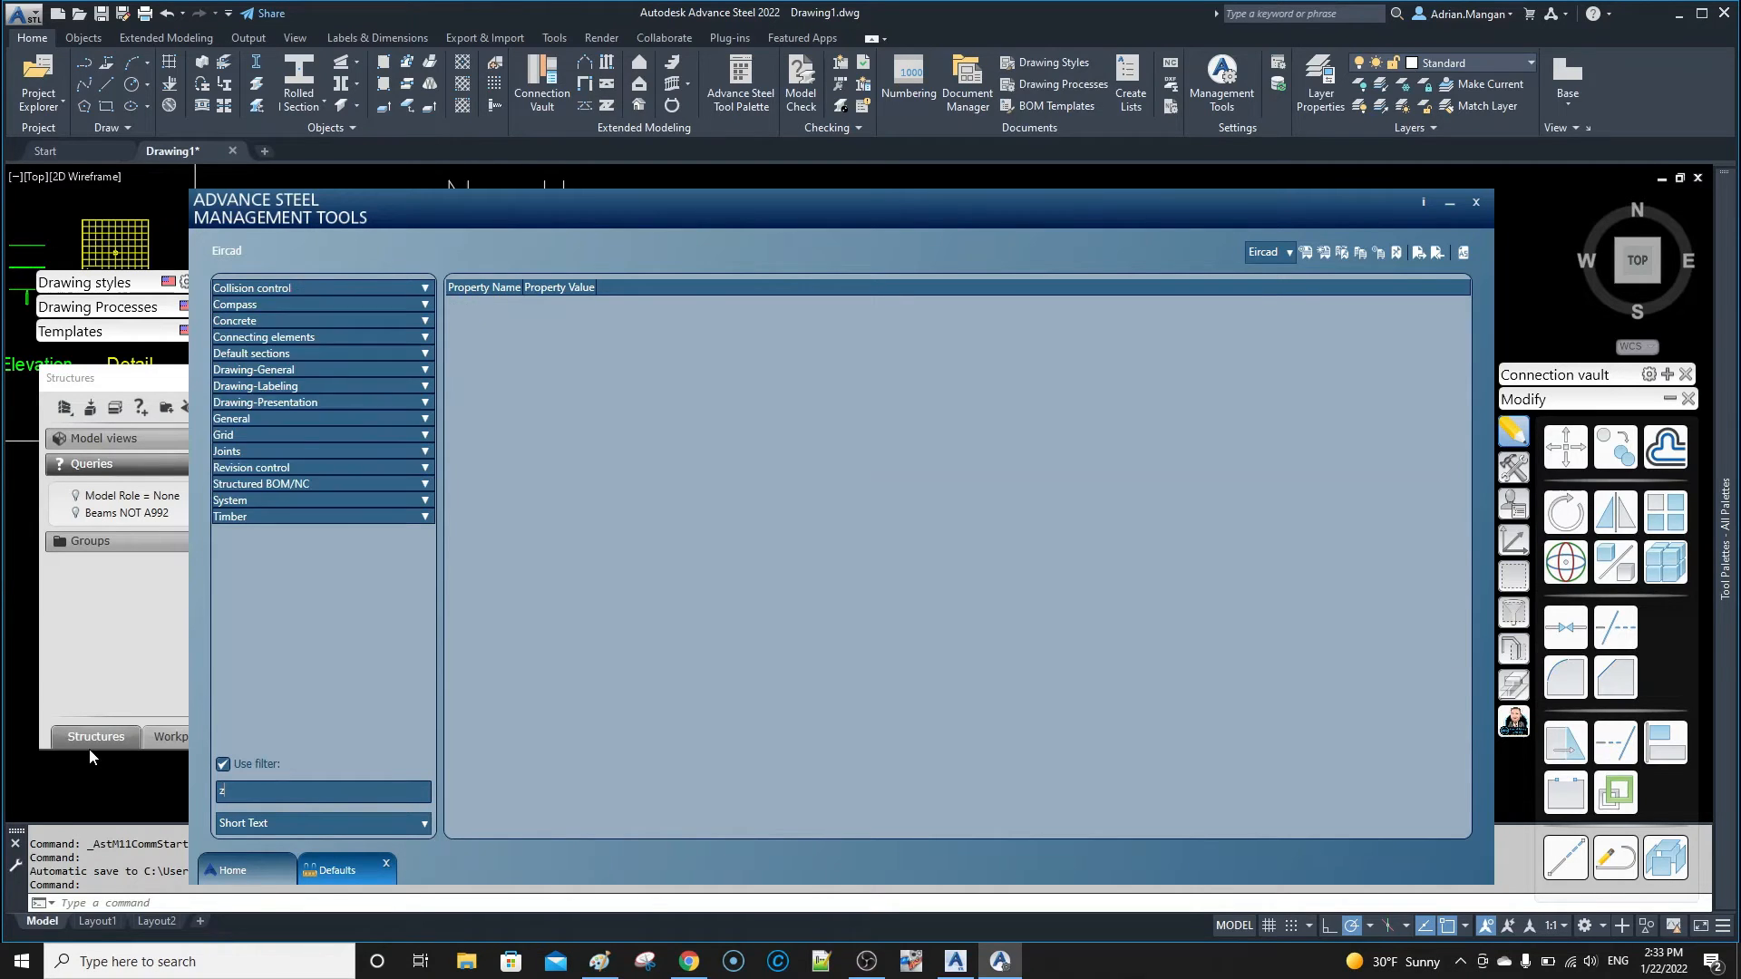
text(zeros)
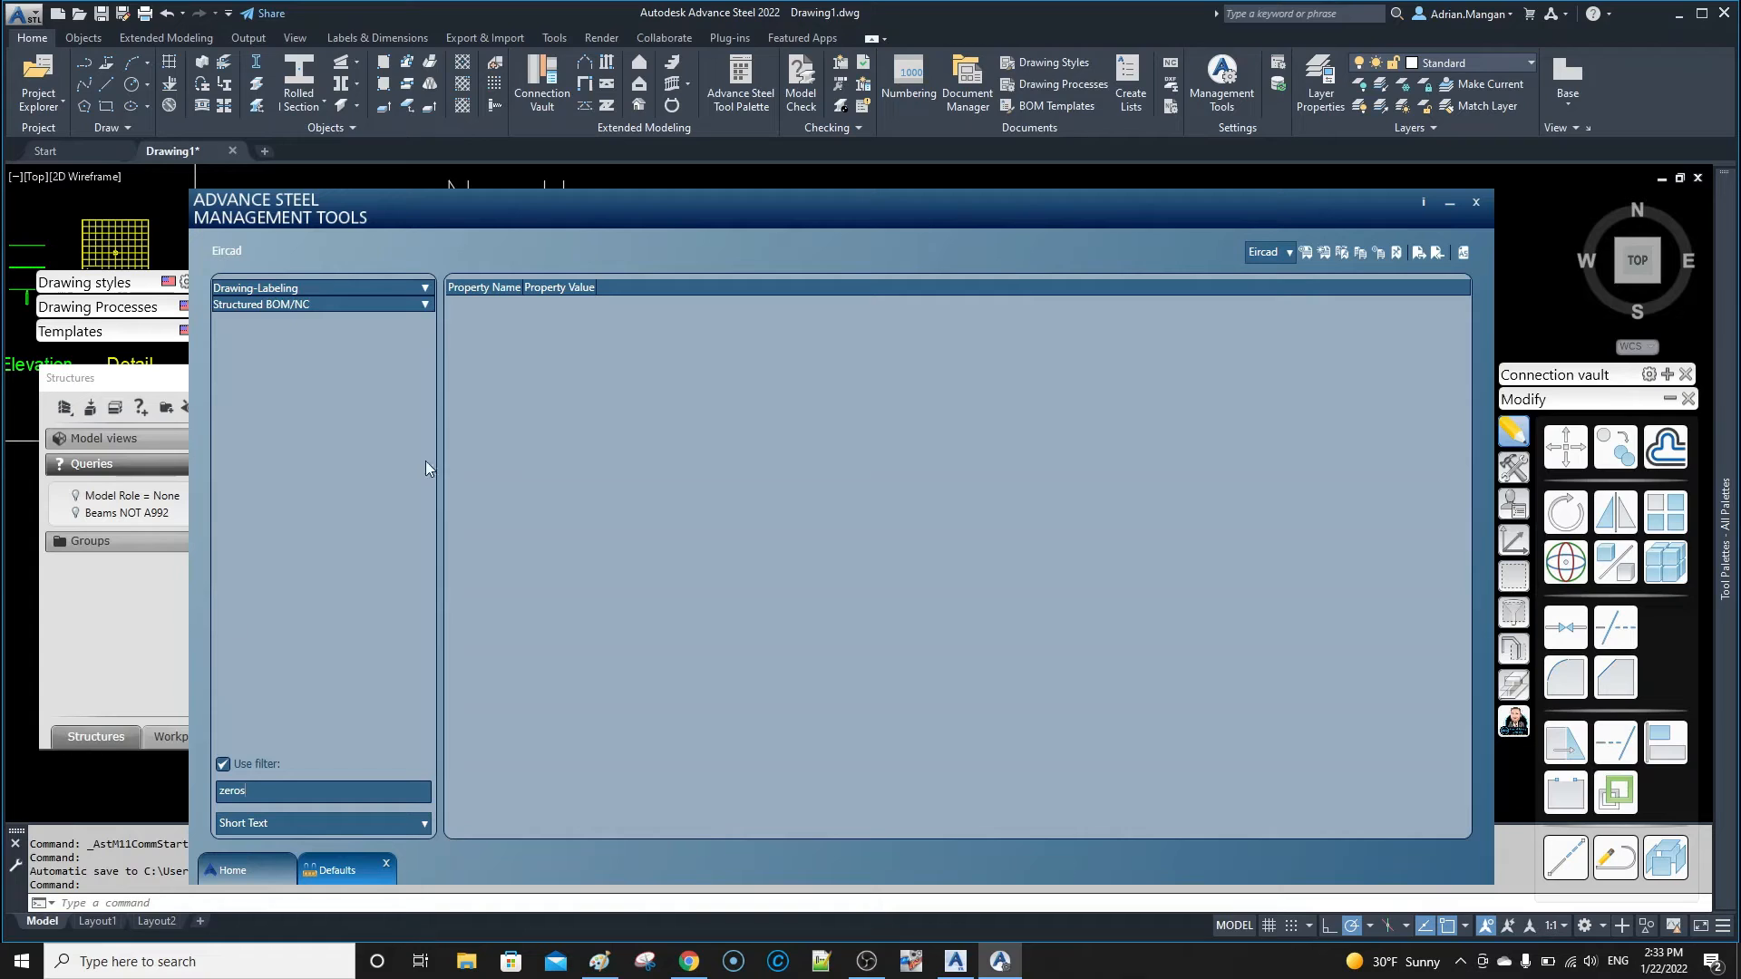
Check the general Structured BOM/NC and Drawing-Labeling defaults for suppressing last zeros and trimming zeros in level symbols
click(424, 304)
click(326, 320)
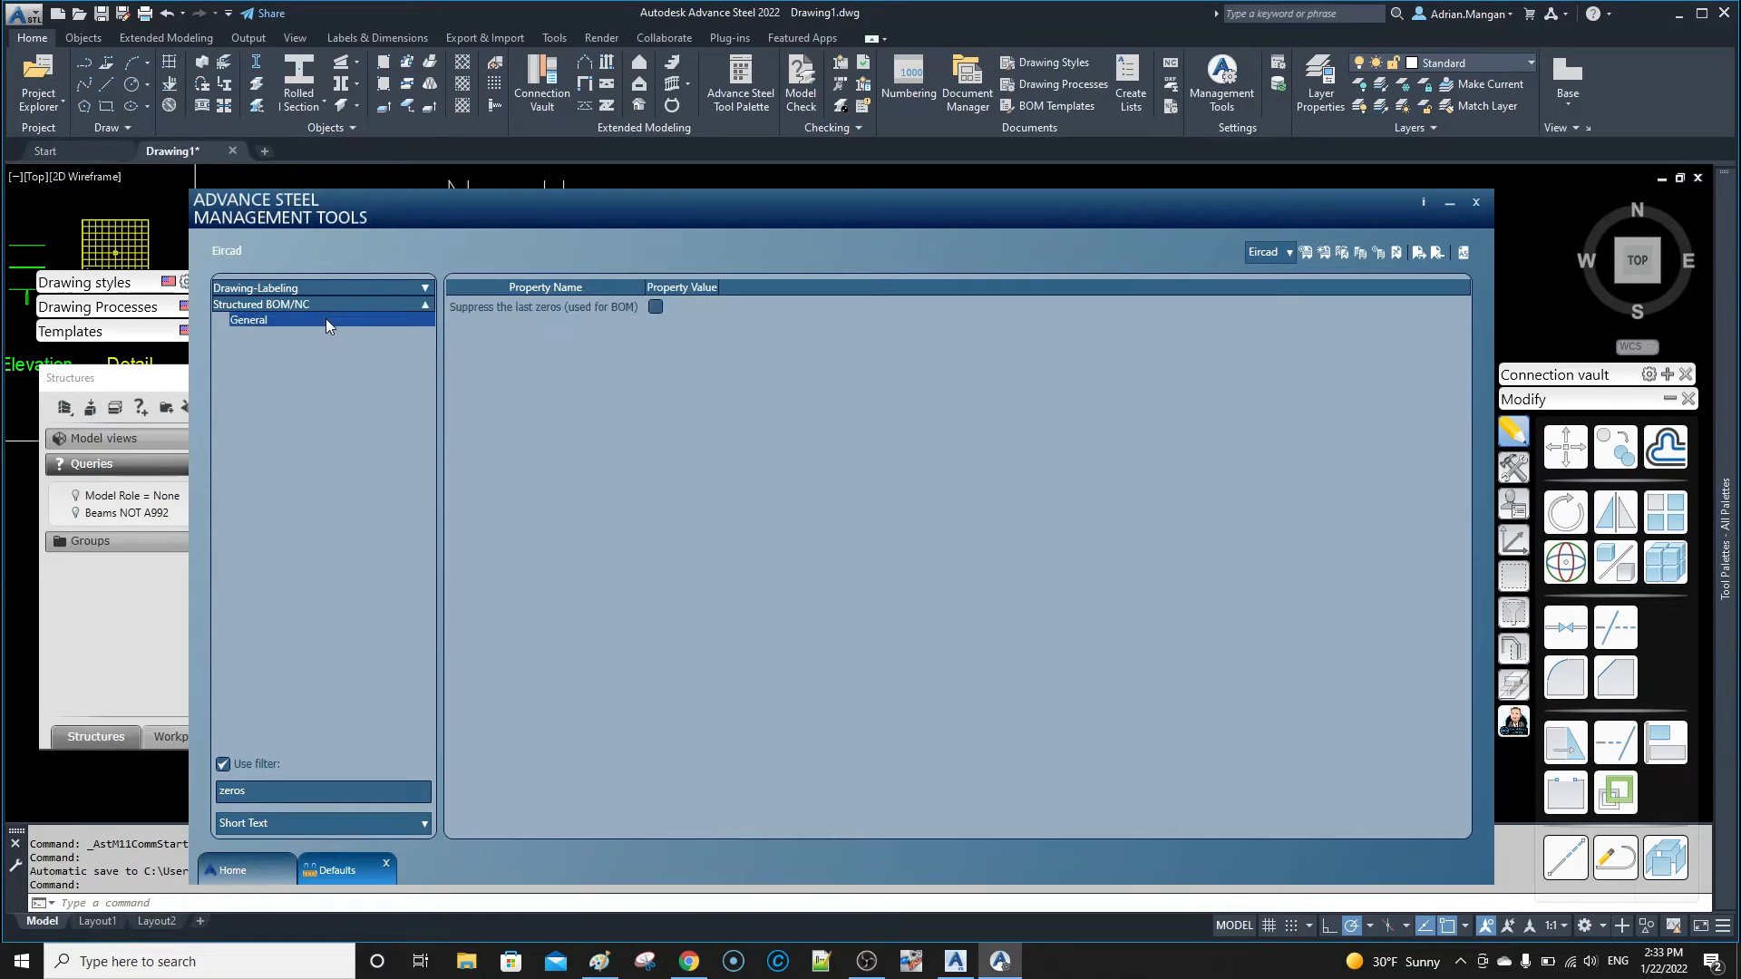
mouse_move(547, 311)
click(423, 288)
click(335, 303)
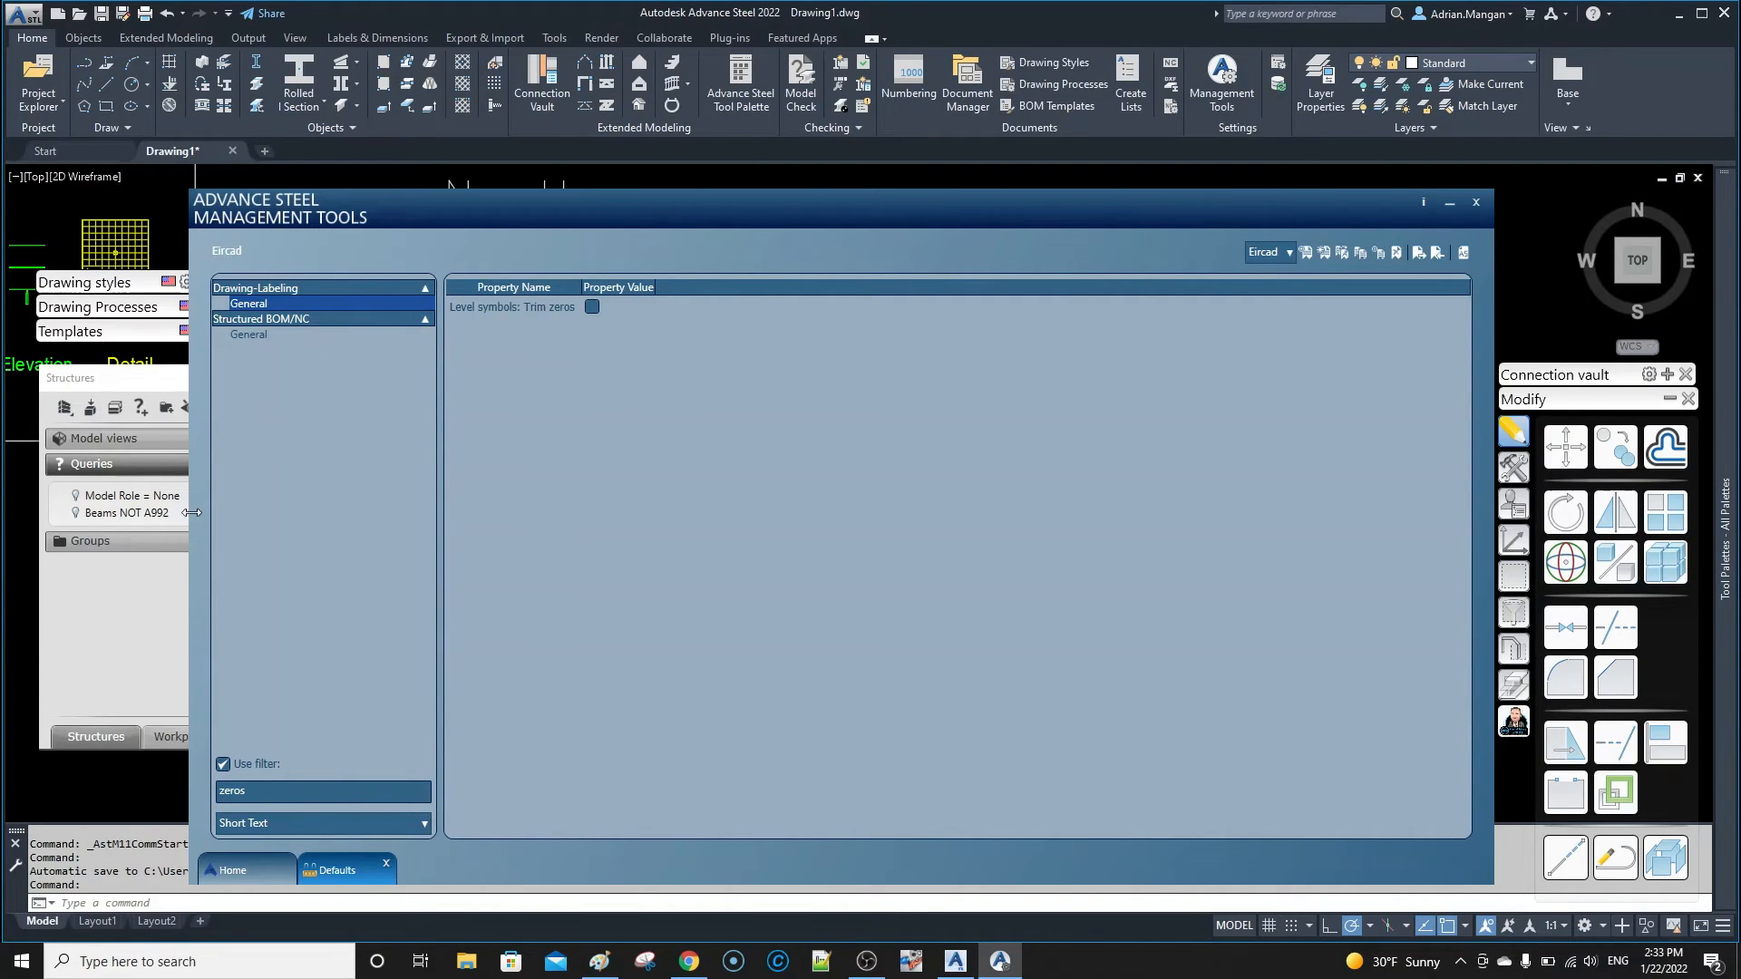
Filter the defaults by "zero" and check the general Drawing-Presentation settings for hiding the zero sign for feet and inches
key(BackSpace)
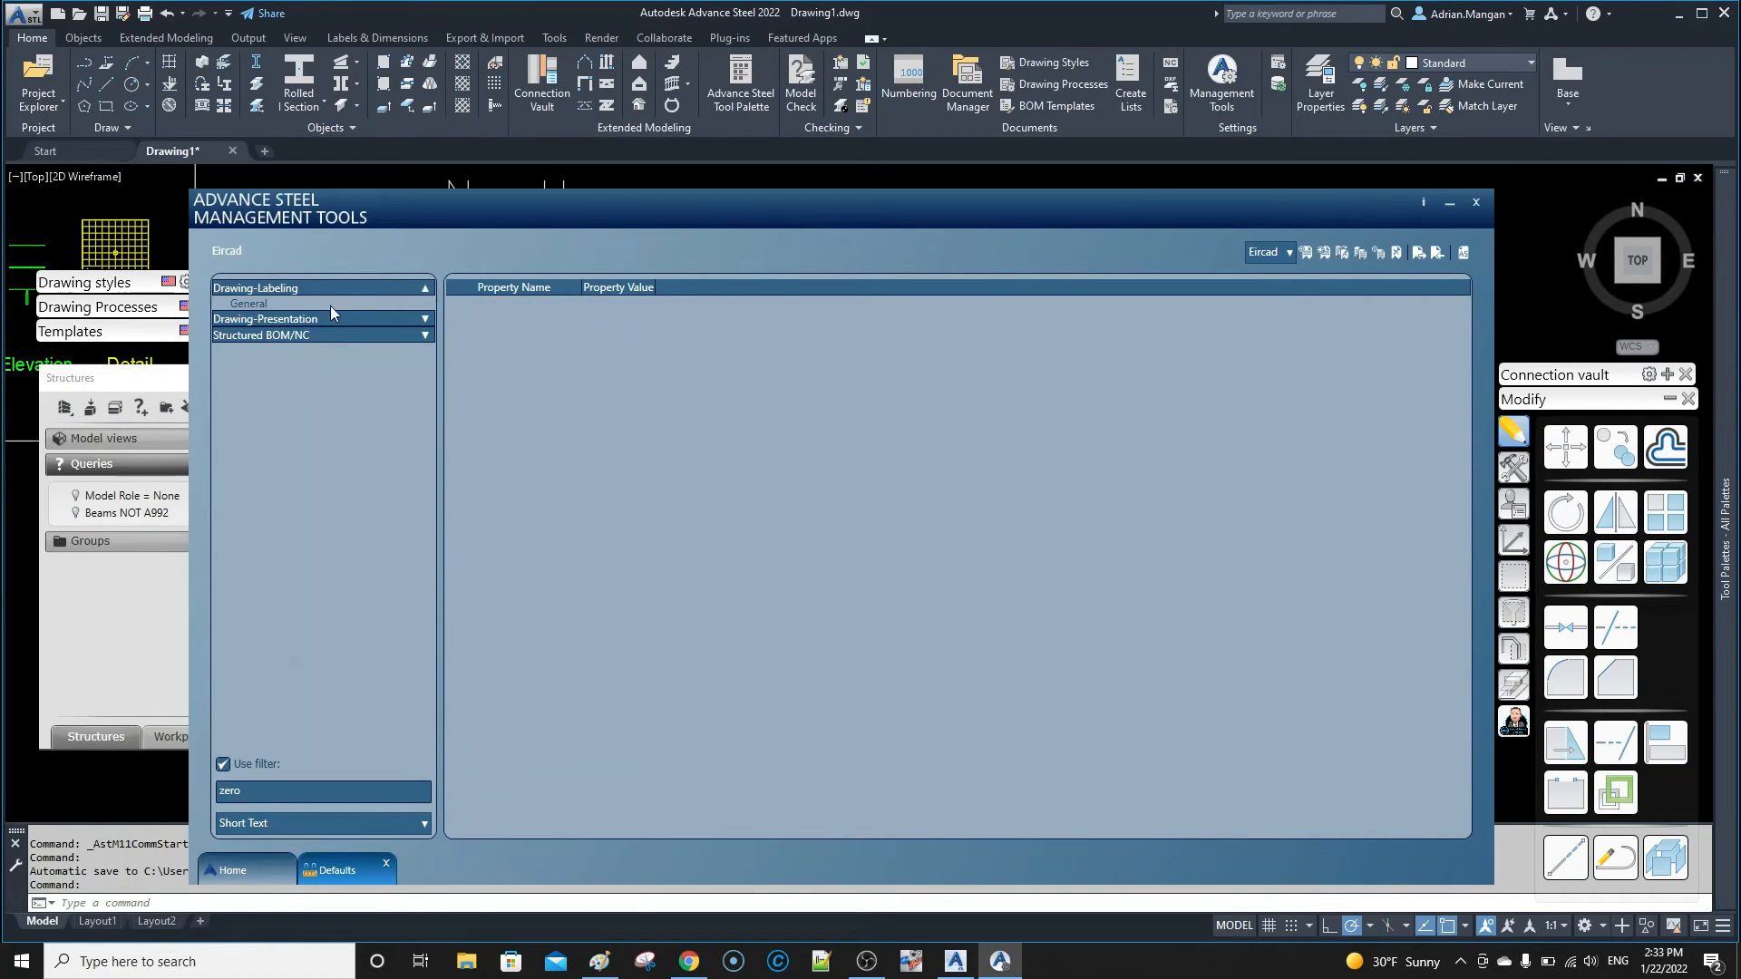
click(331, 307)
click(417, 319)
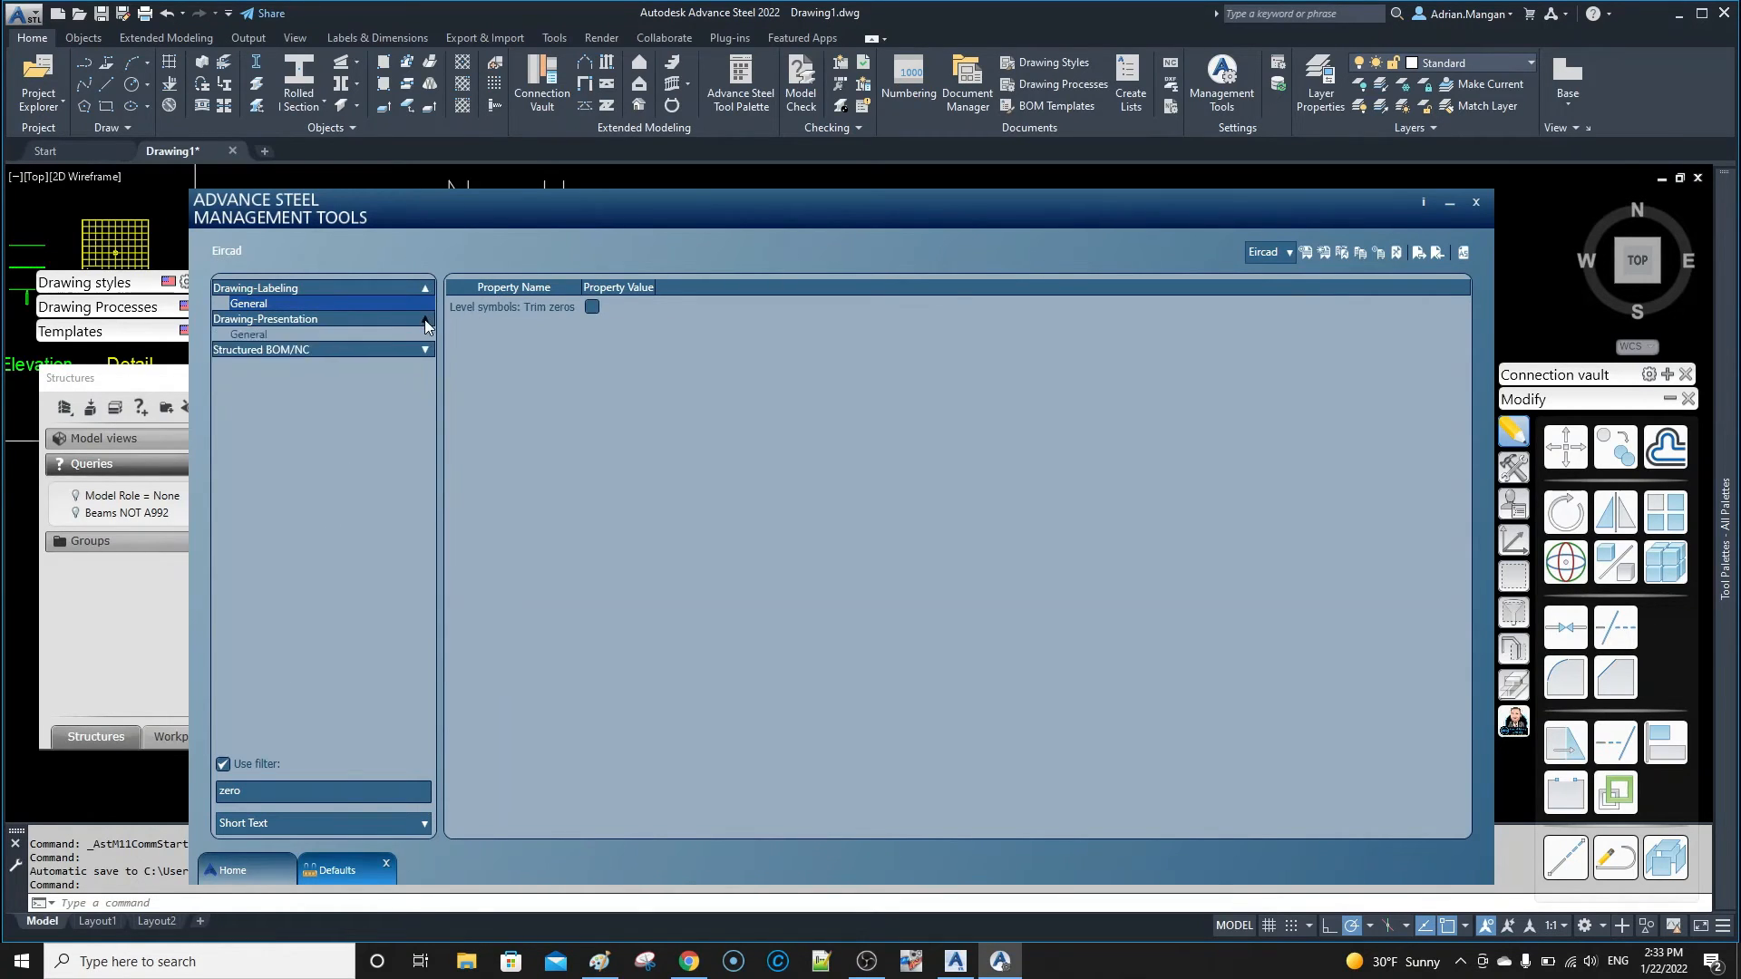
click(313, 335)
mouse_move(502, 308)
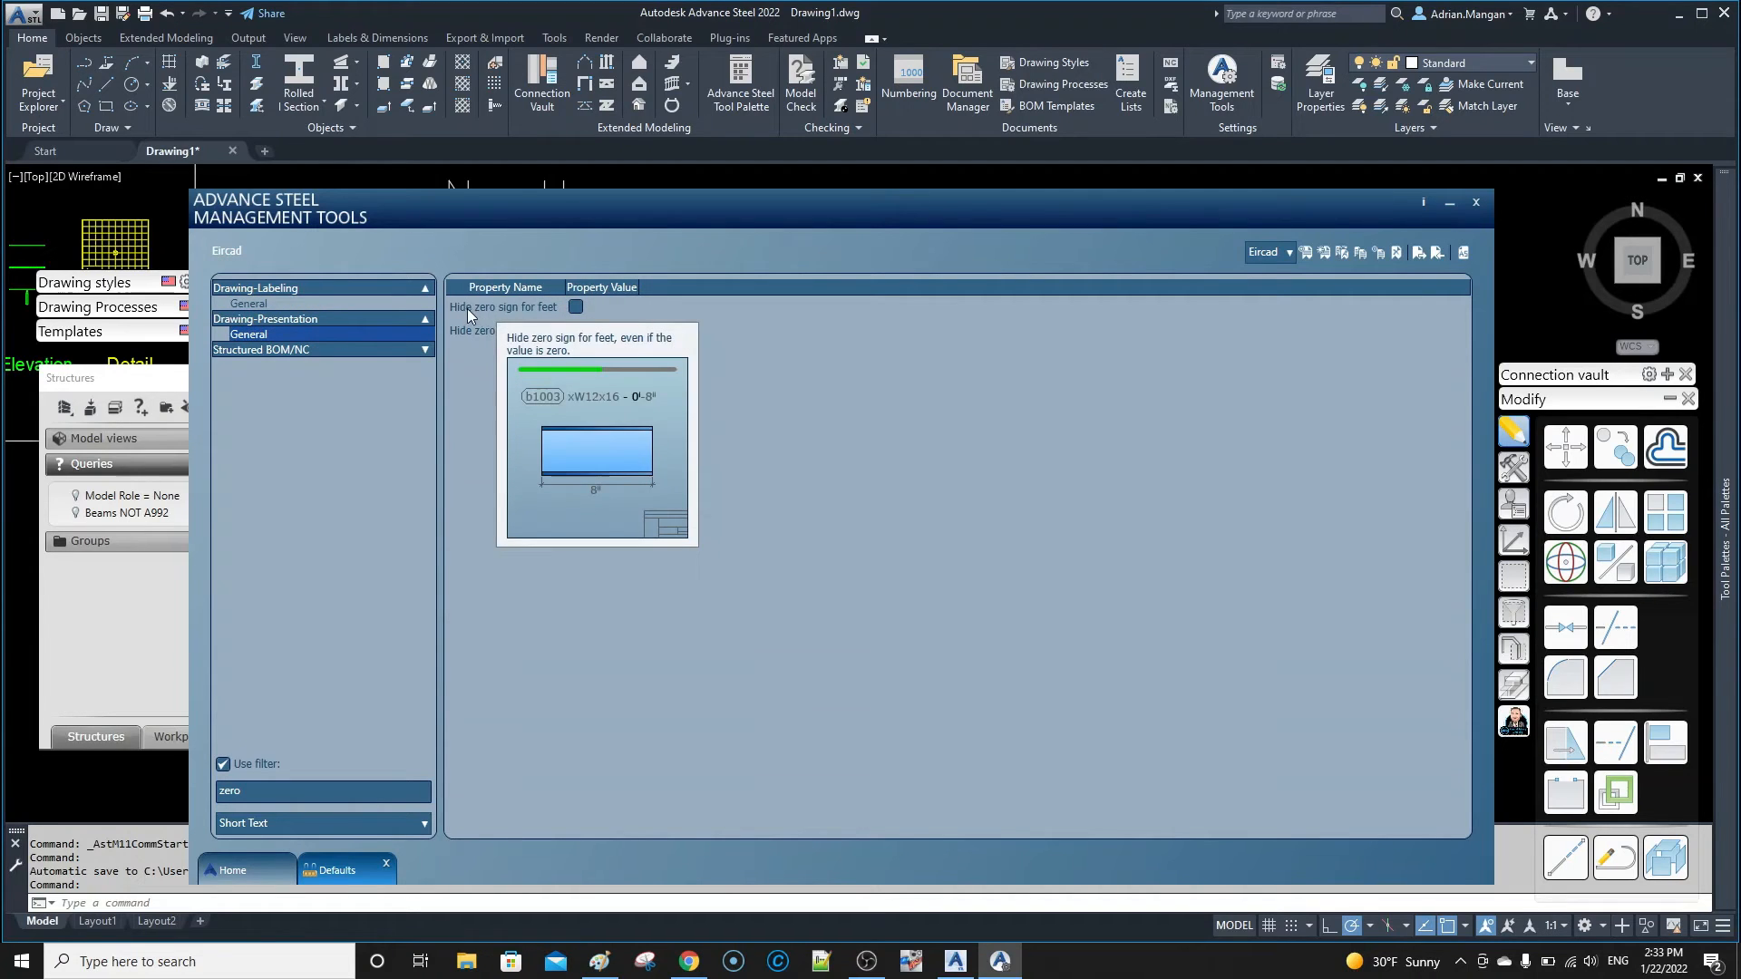
click(577, 307)
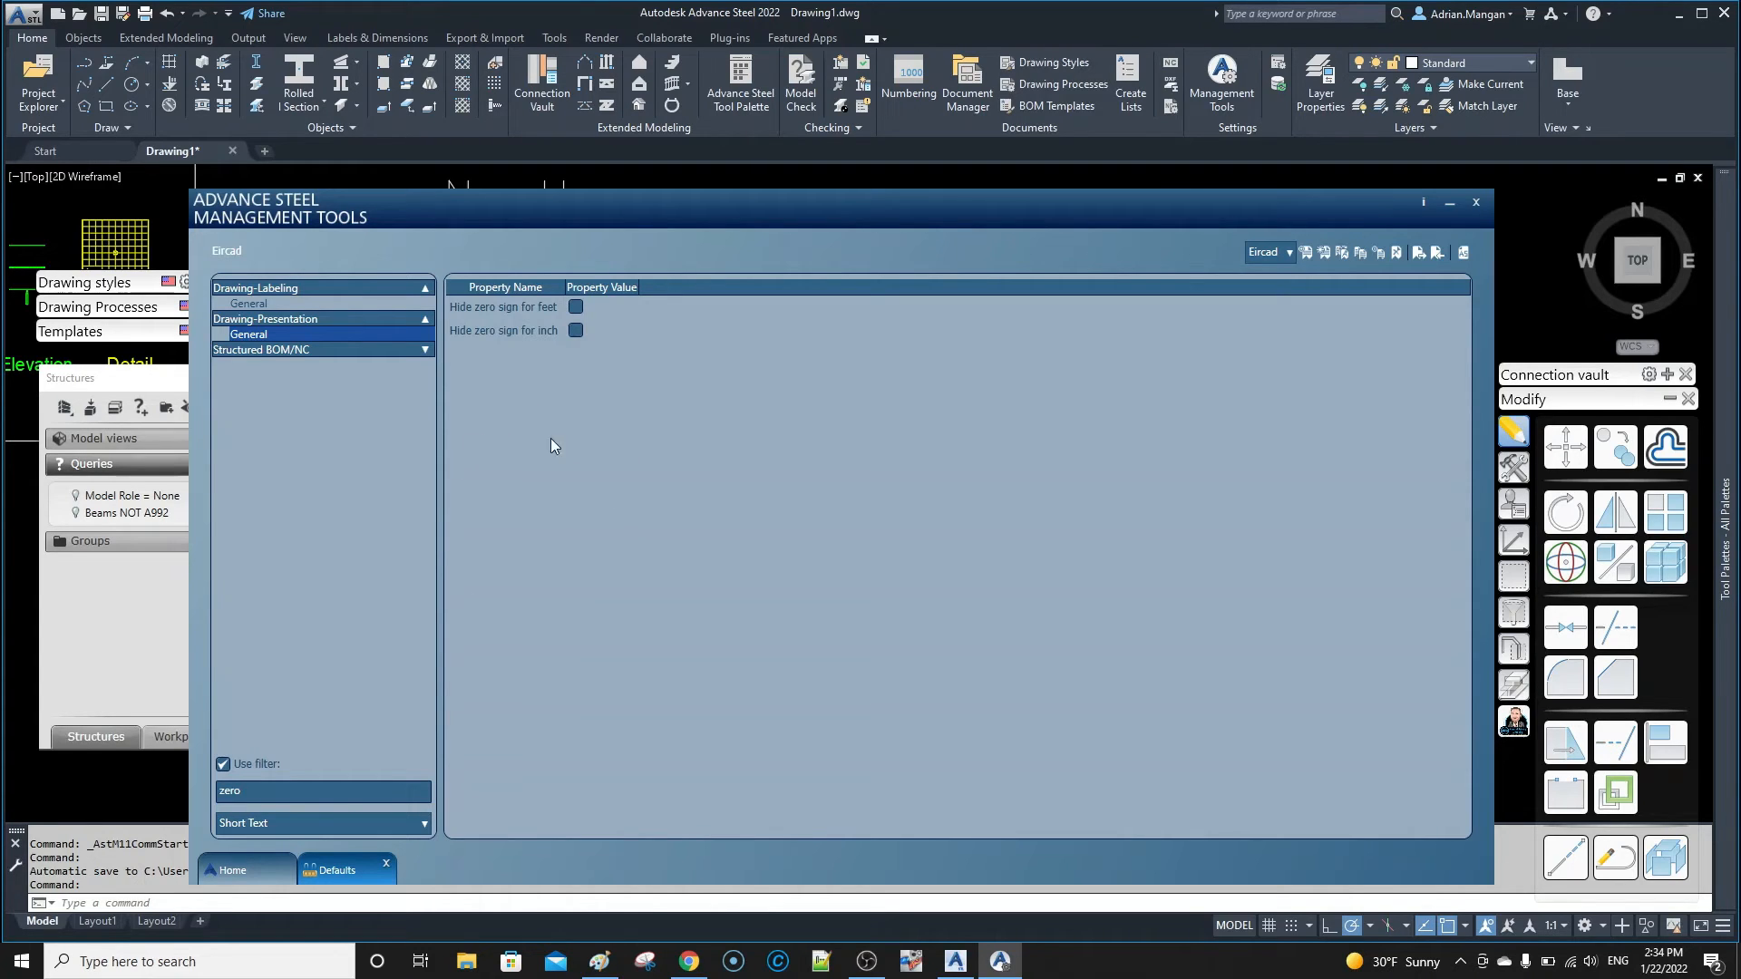
click(424, 319)
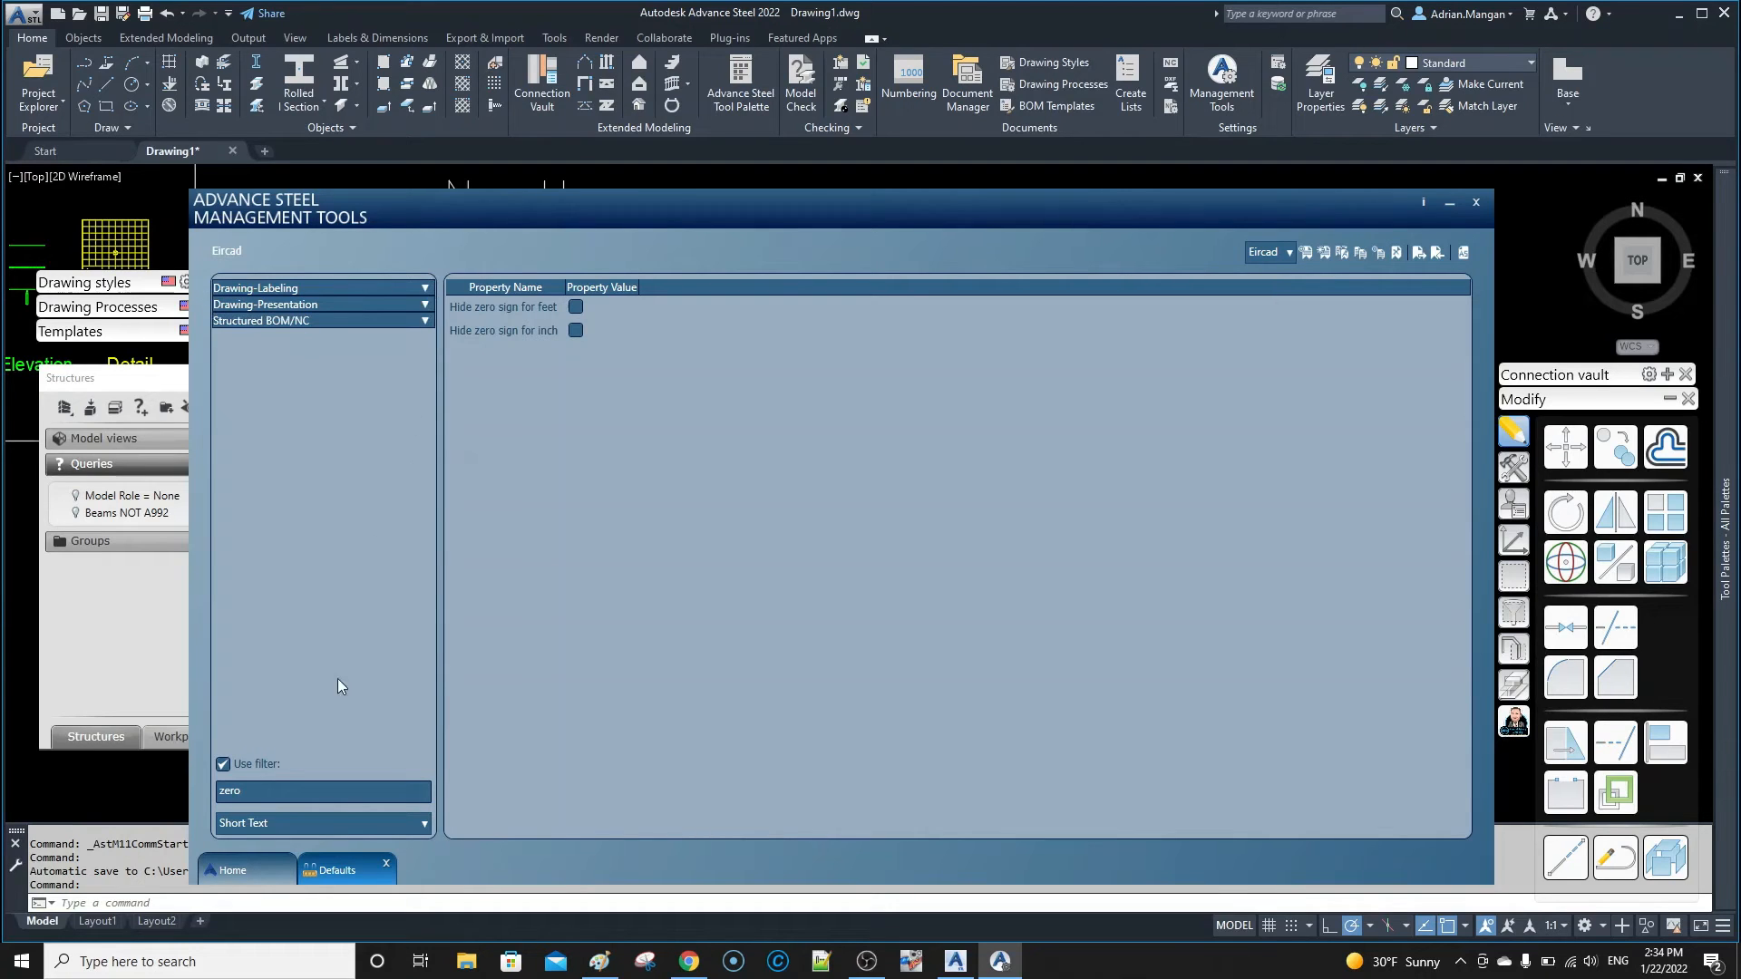
Filter the defaults by "scale", replace it with "fraction", and display the general Drawing-Labeling fraction settings
text(scale)
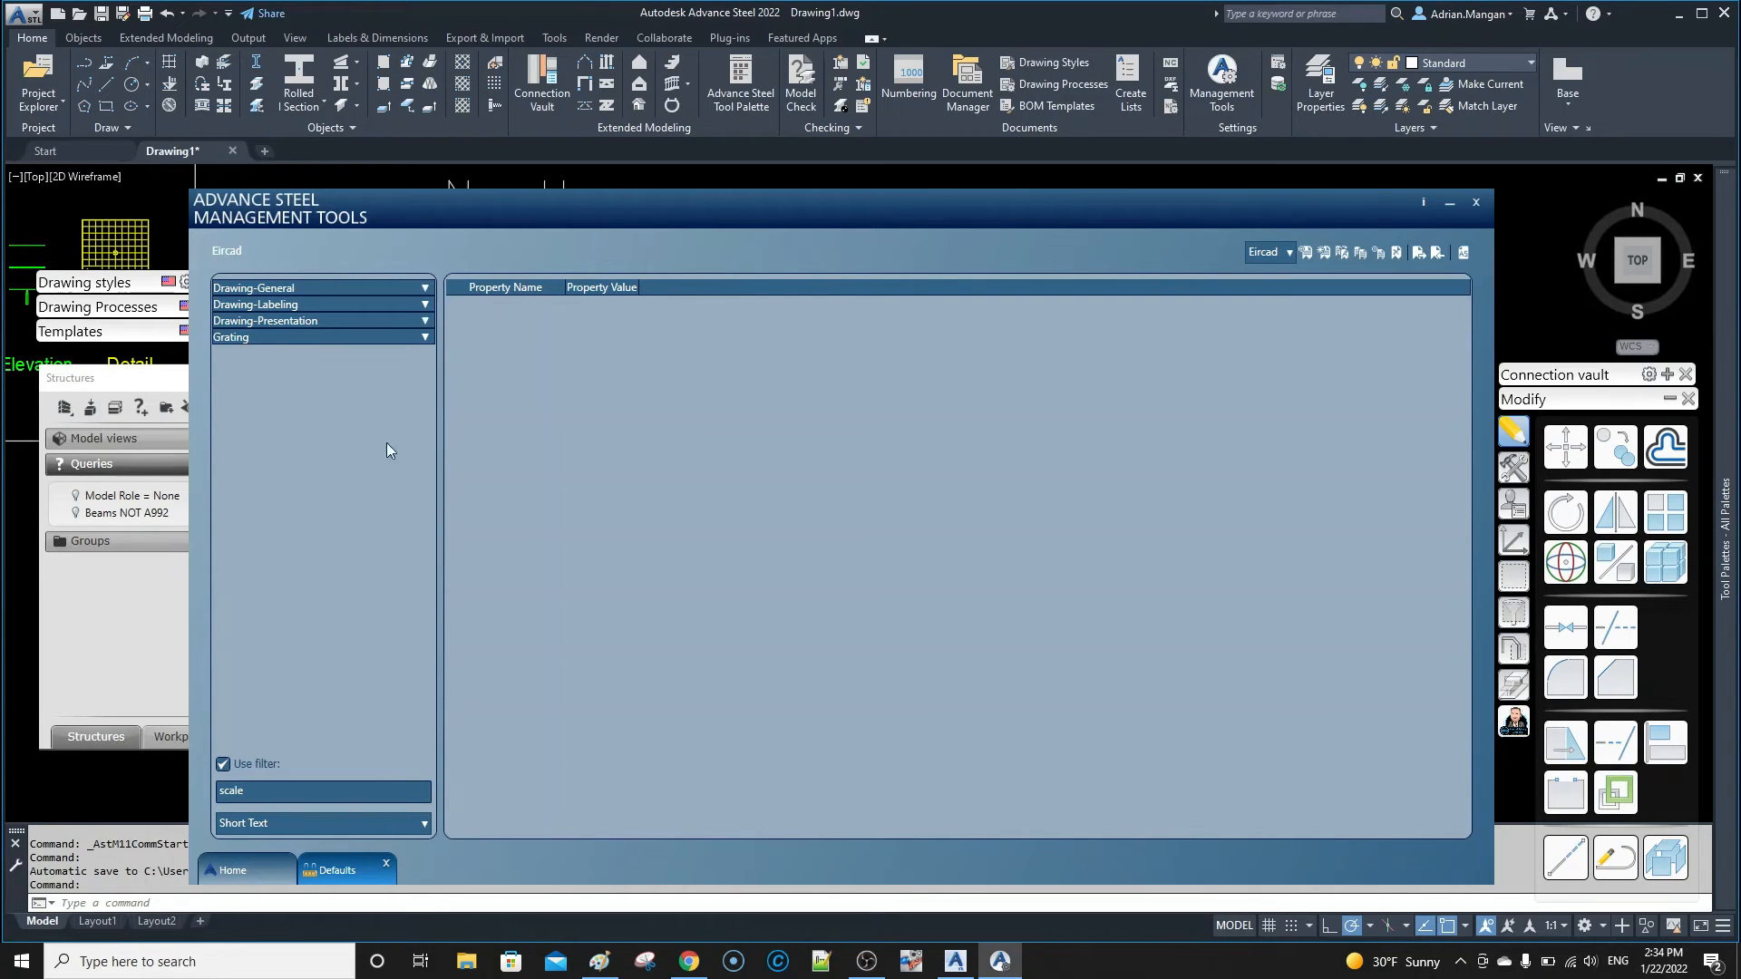
drag(267, 794, 101, 773)
text(fraction)
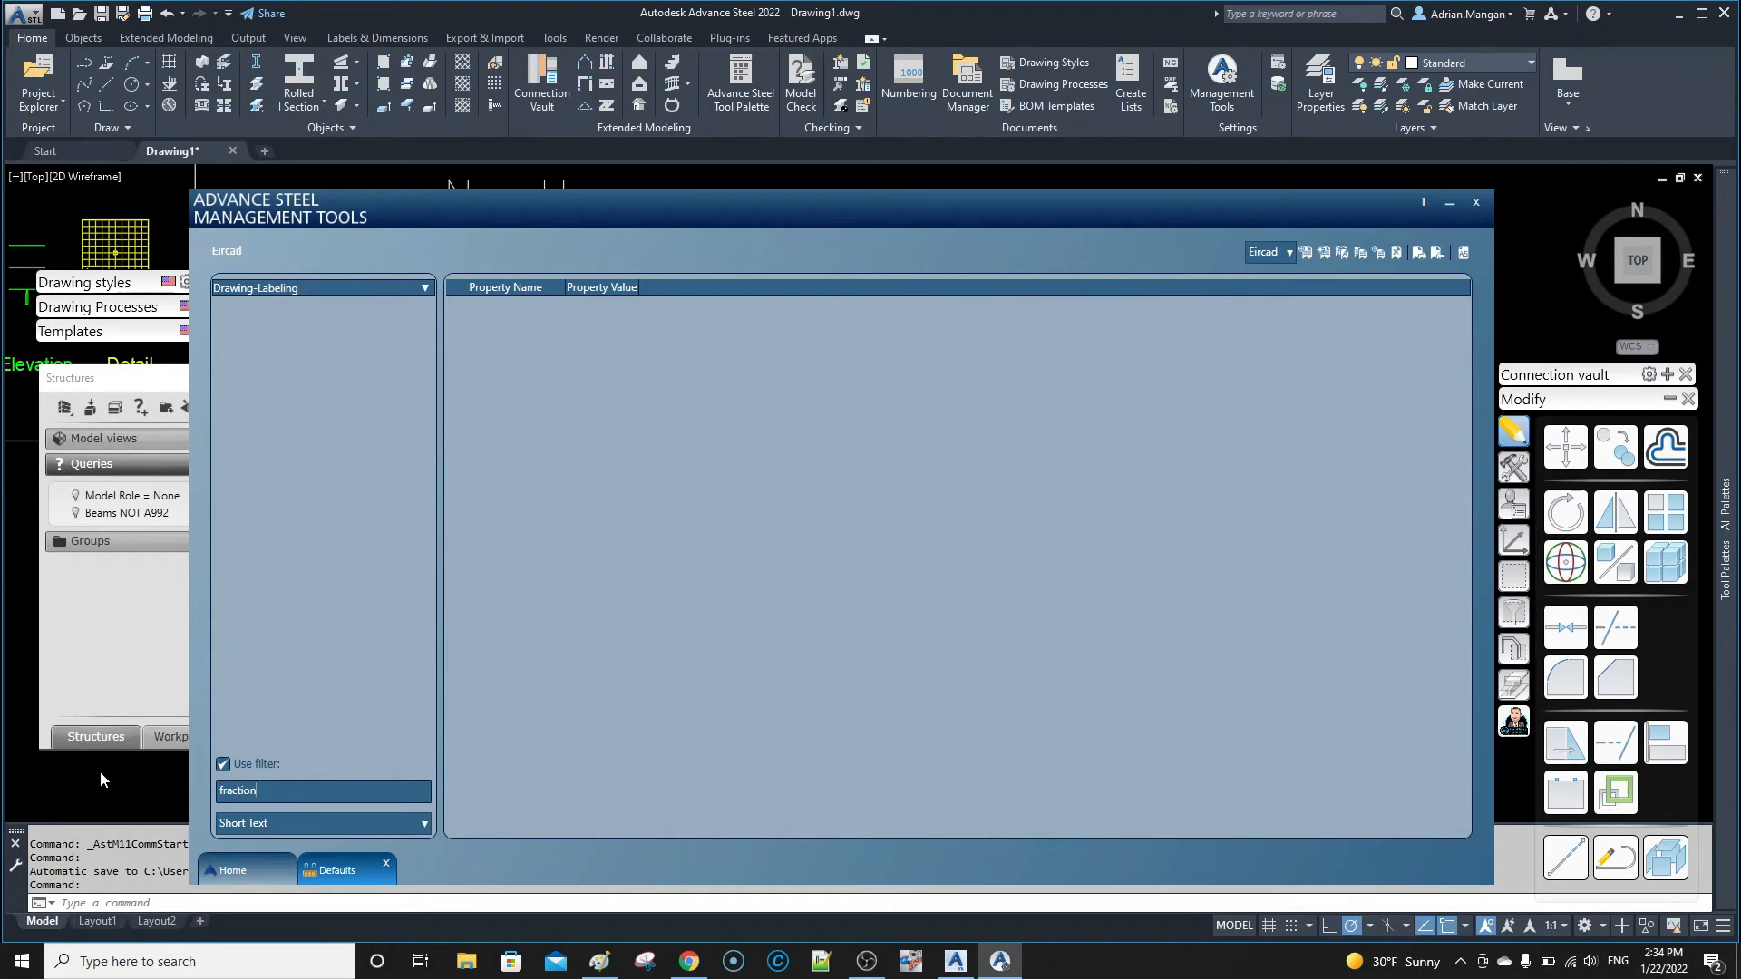
click(430, 284)
click(301, 304)
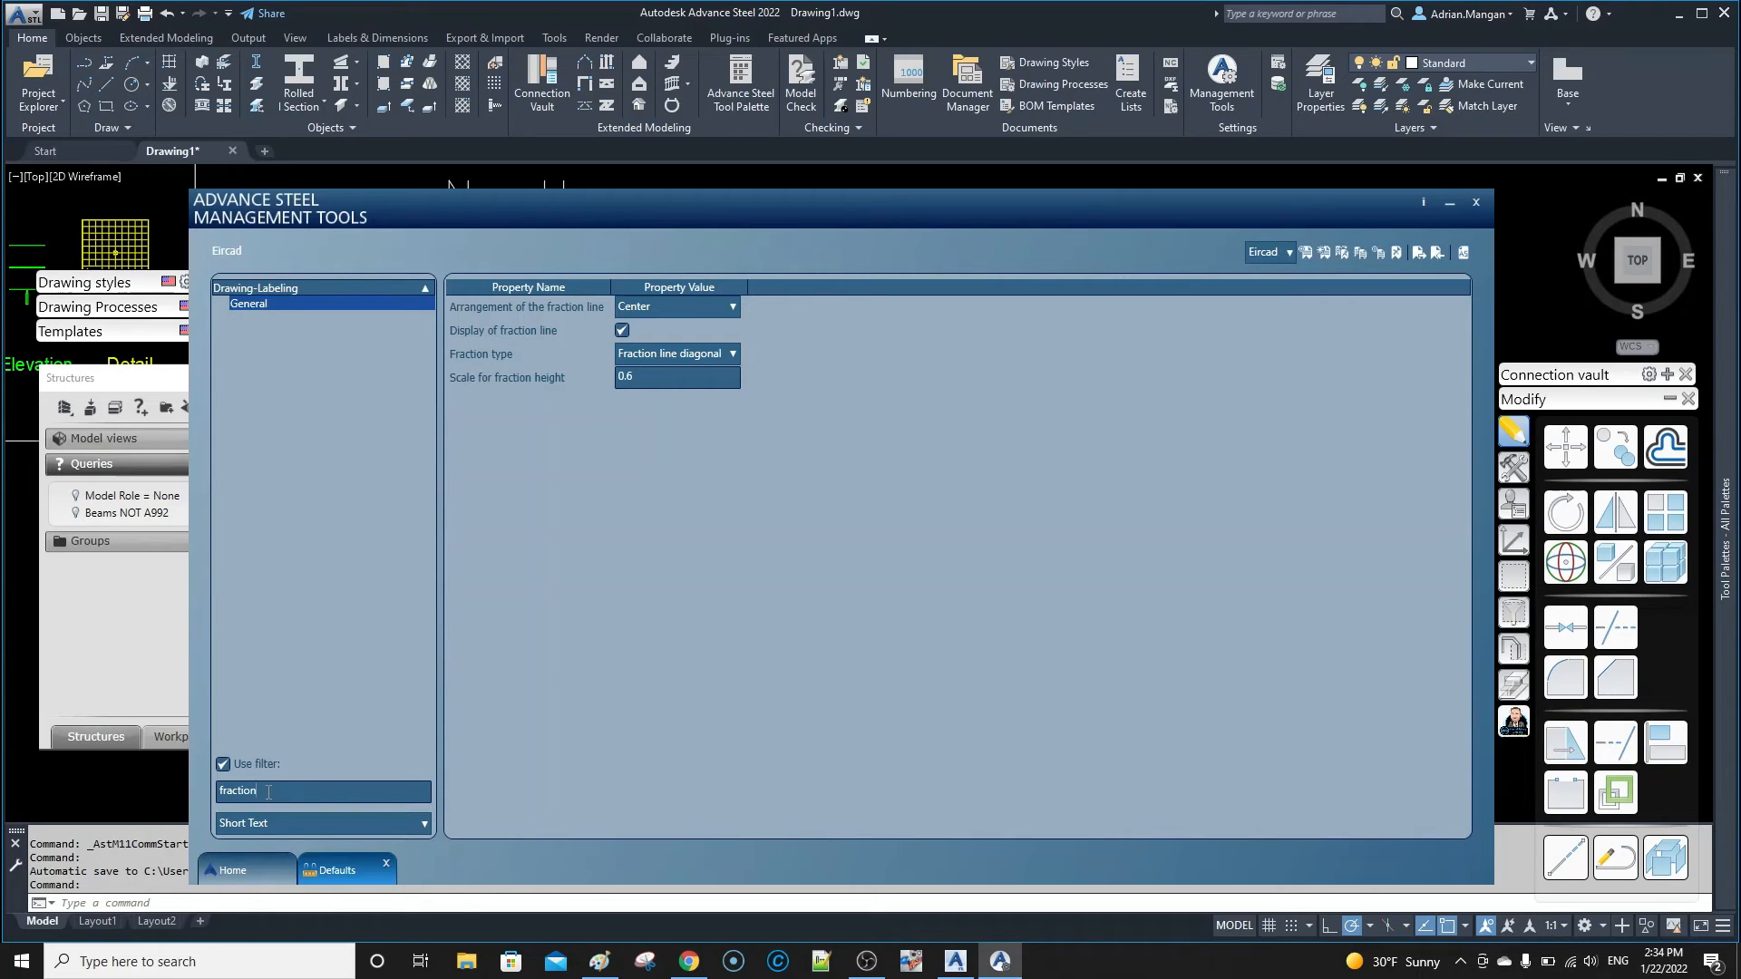
Shorten the defaults filter text to "fract" and display the general Drawing-Labeling settings again
key(BackSpace)
key(BackSpace)
key(BackSpace)
key(BackSpace)
key(BackSpace)
key(BackSpace)
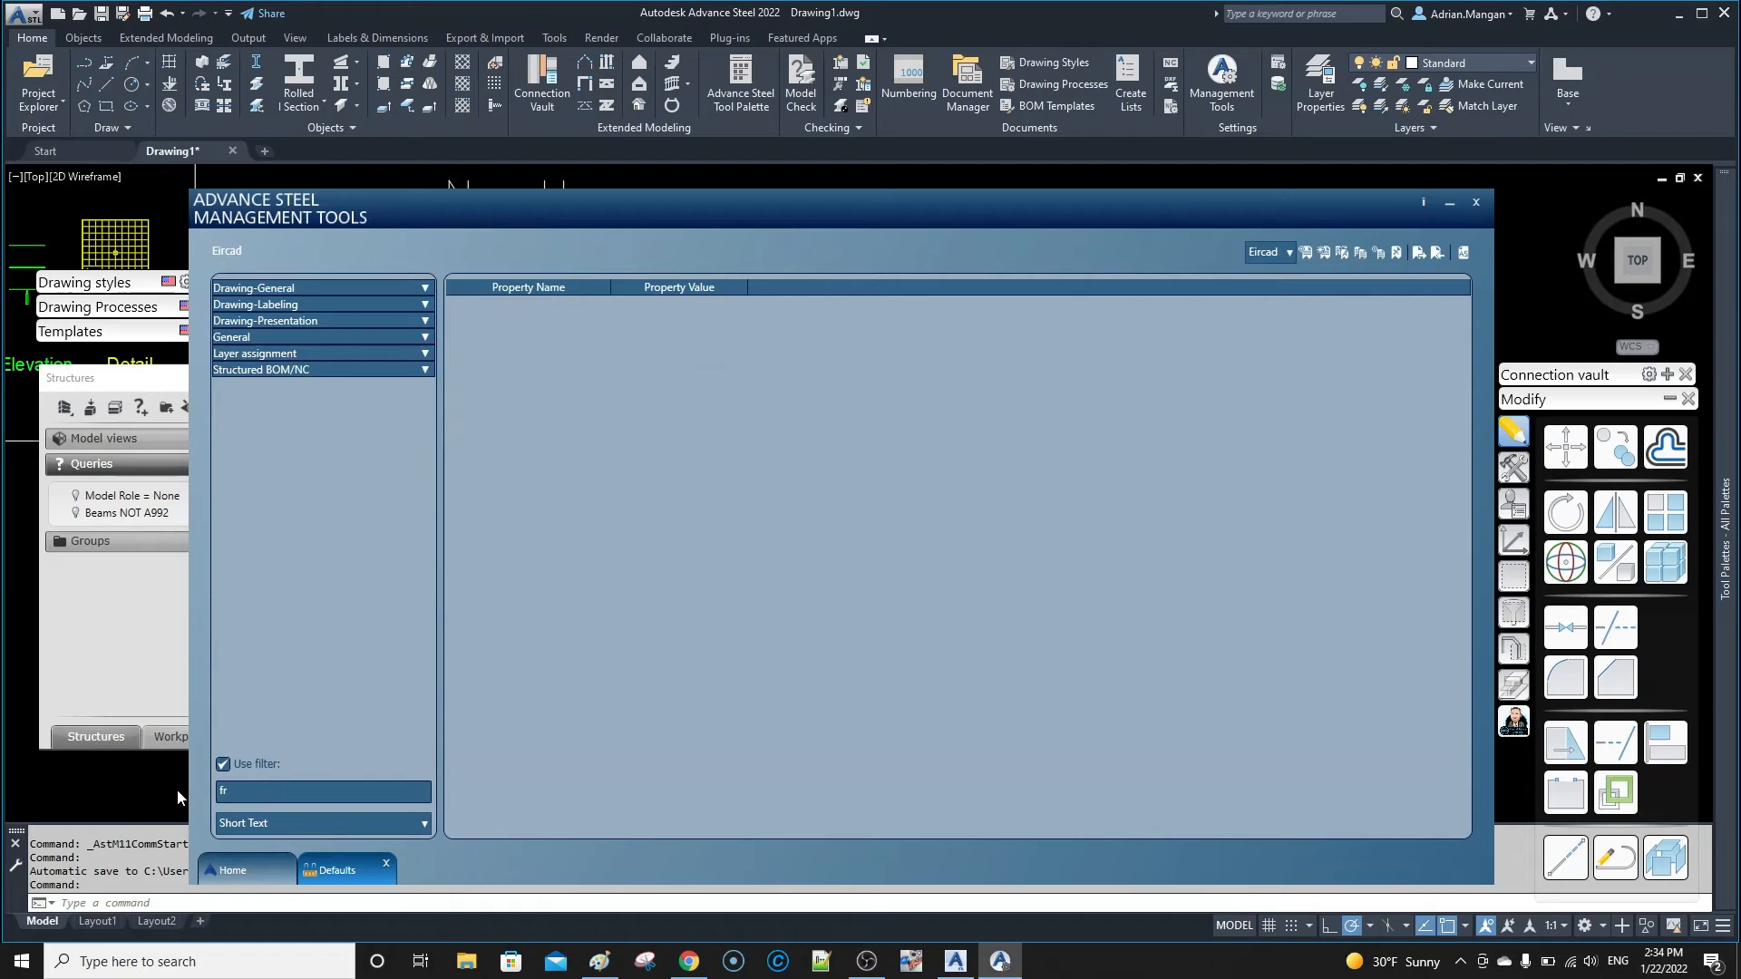
text(act)
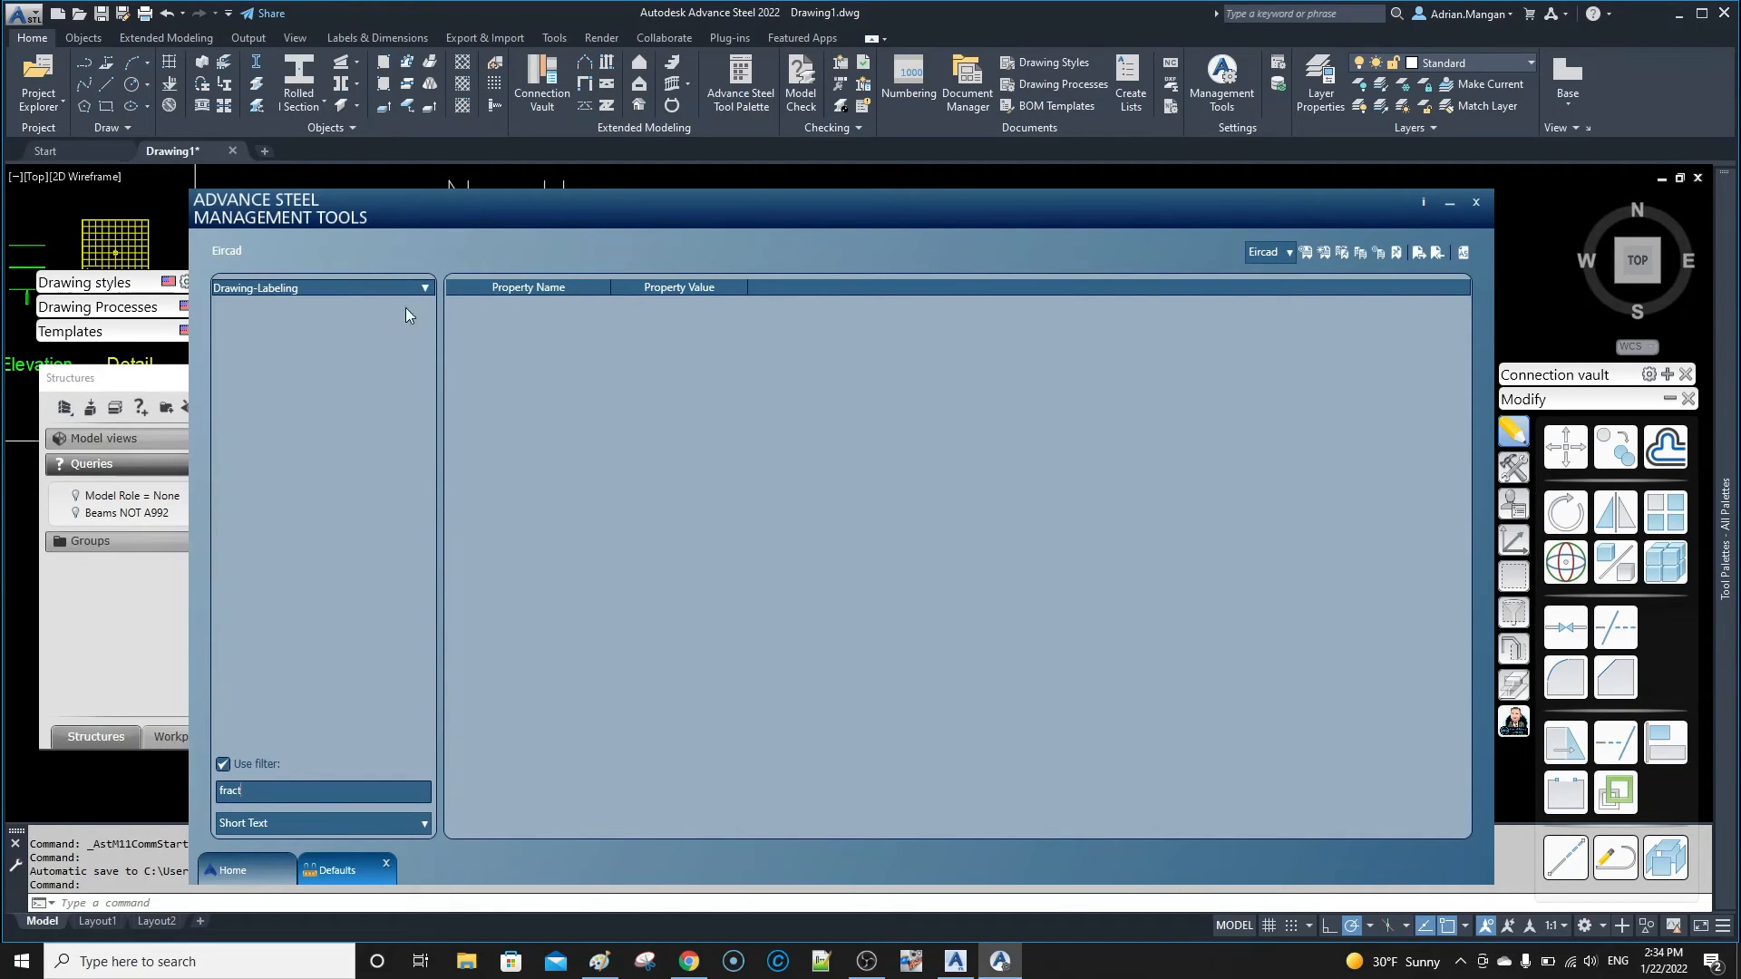
click(424, 288)
click(323, 306)
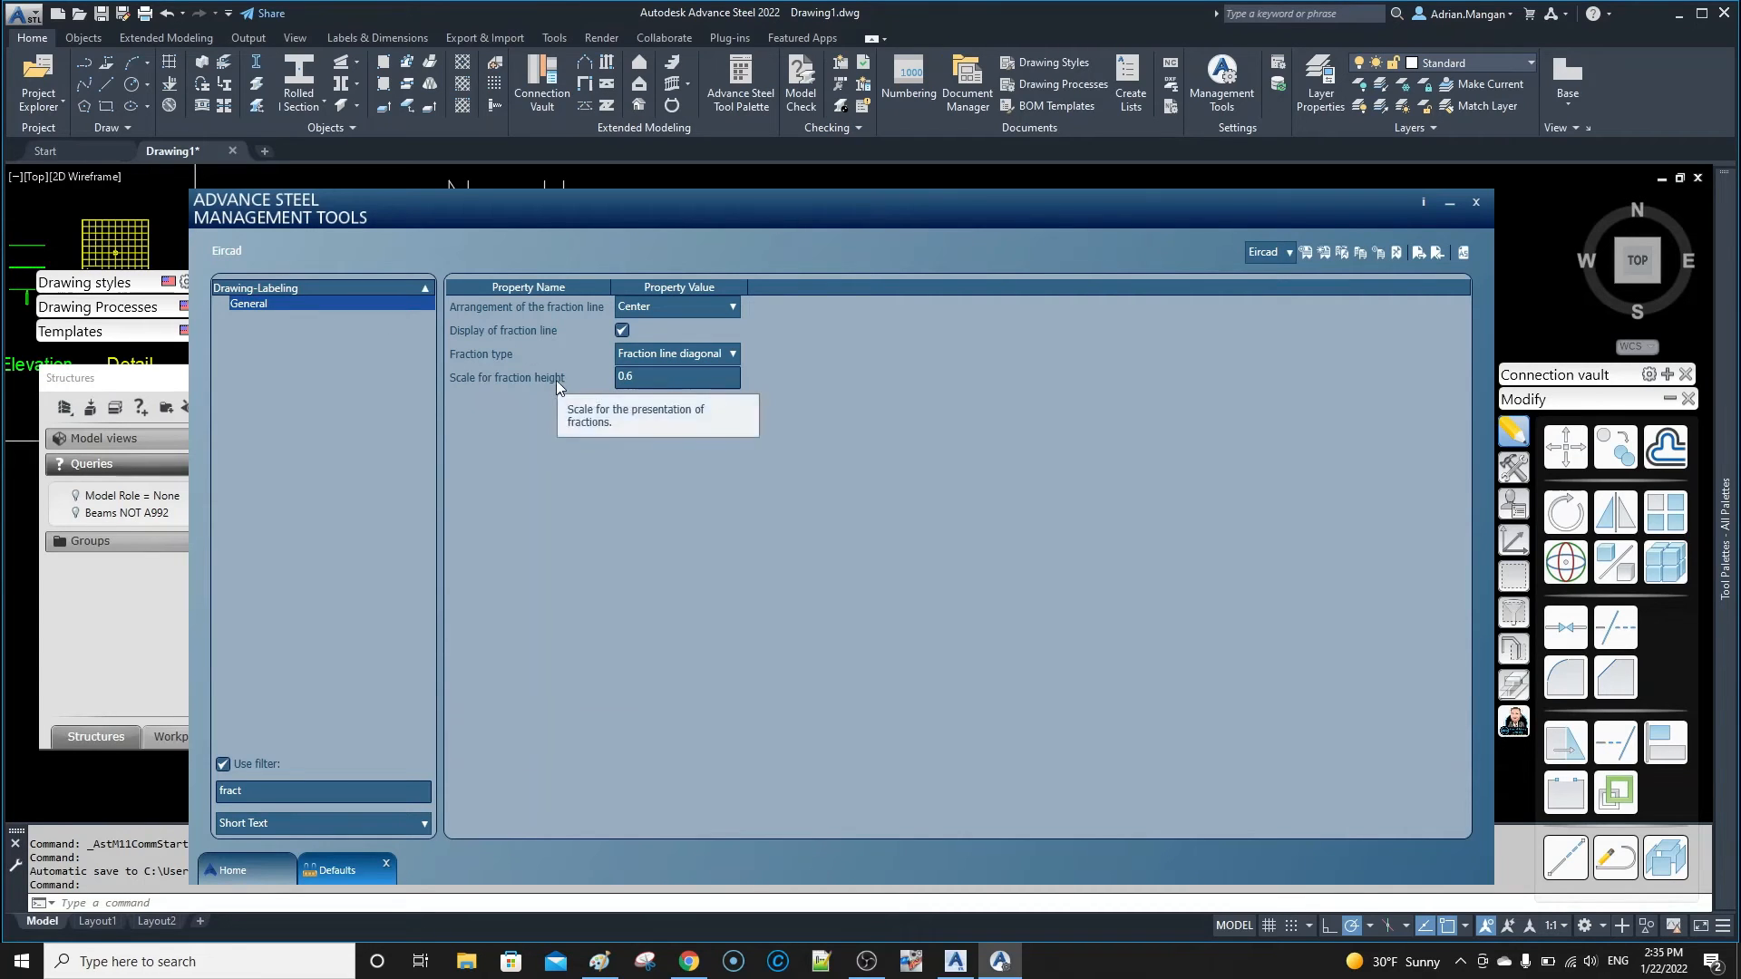
Set the scale for fraction height to .7 in the general Drawing-Labeling defaults
mouse_move(460, 381)
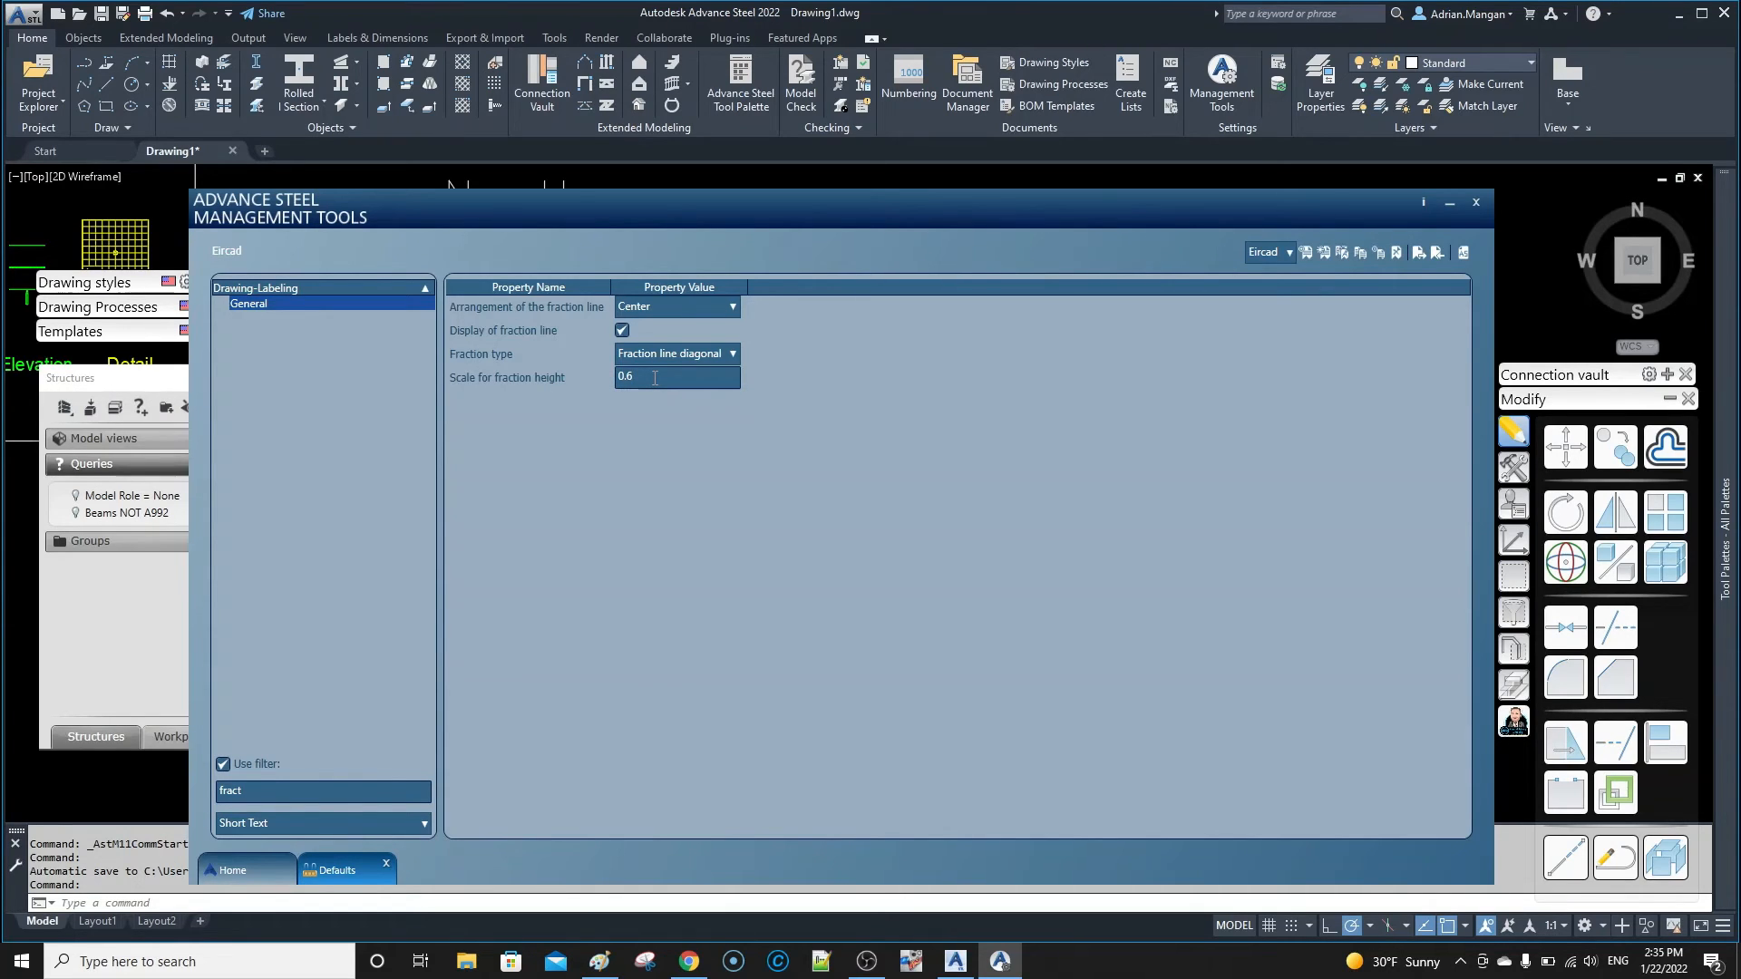
drag(655, 378, 562, 380)
key(BackSpace)
text(.7)
click(423, 288)
Filter the defaults by "view radius", and replace that filter text with "radius"
drag(261, 790, 79, 772)
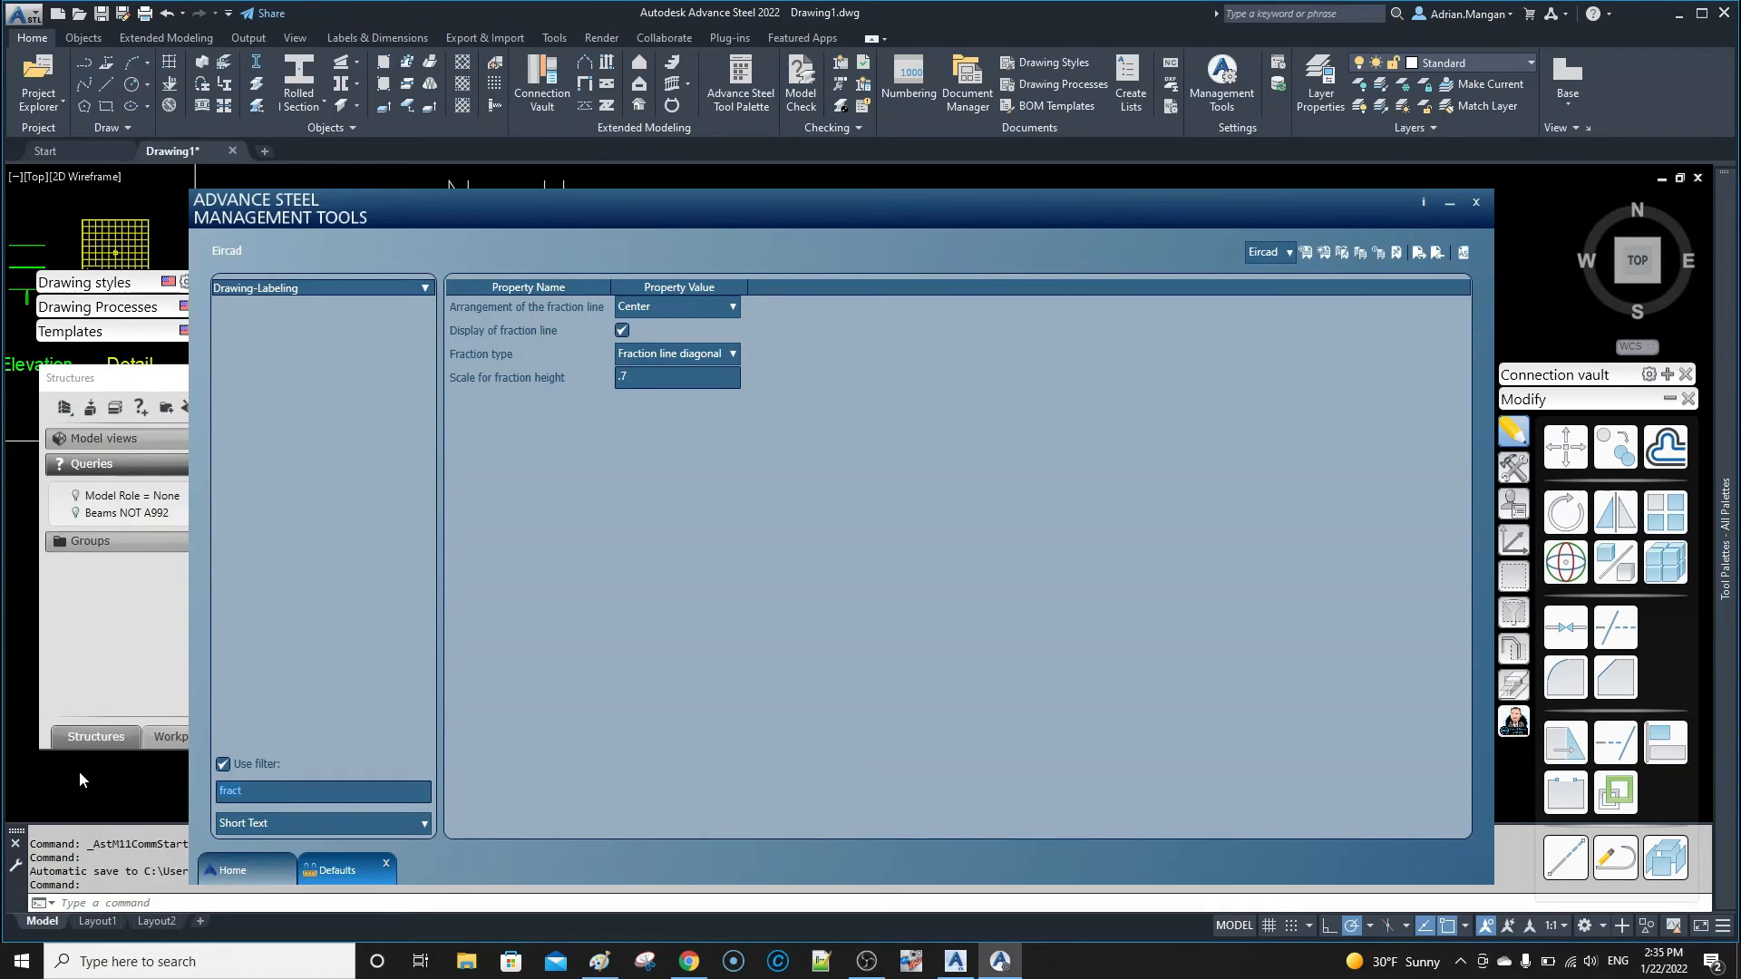
text(view ra)
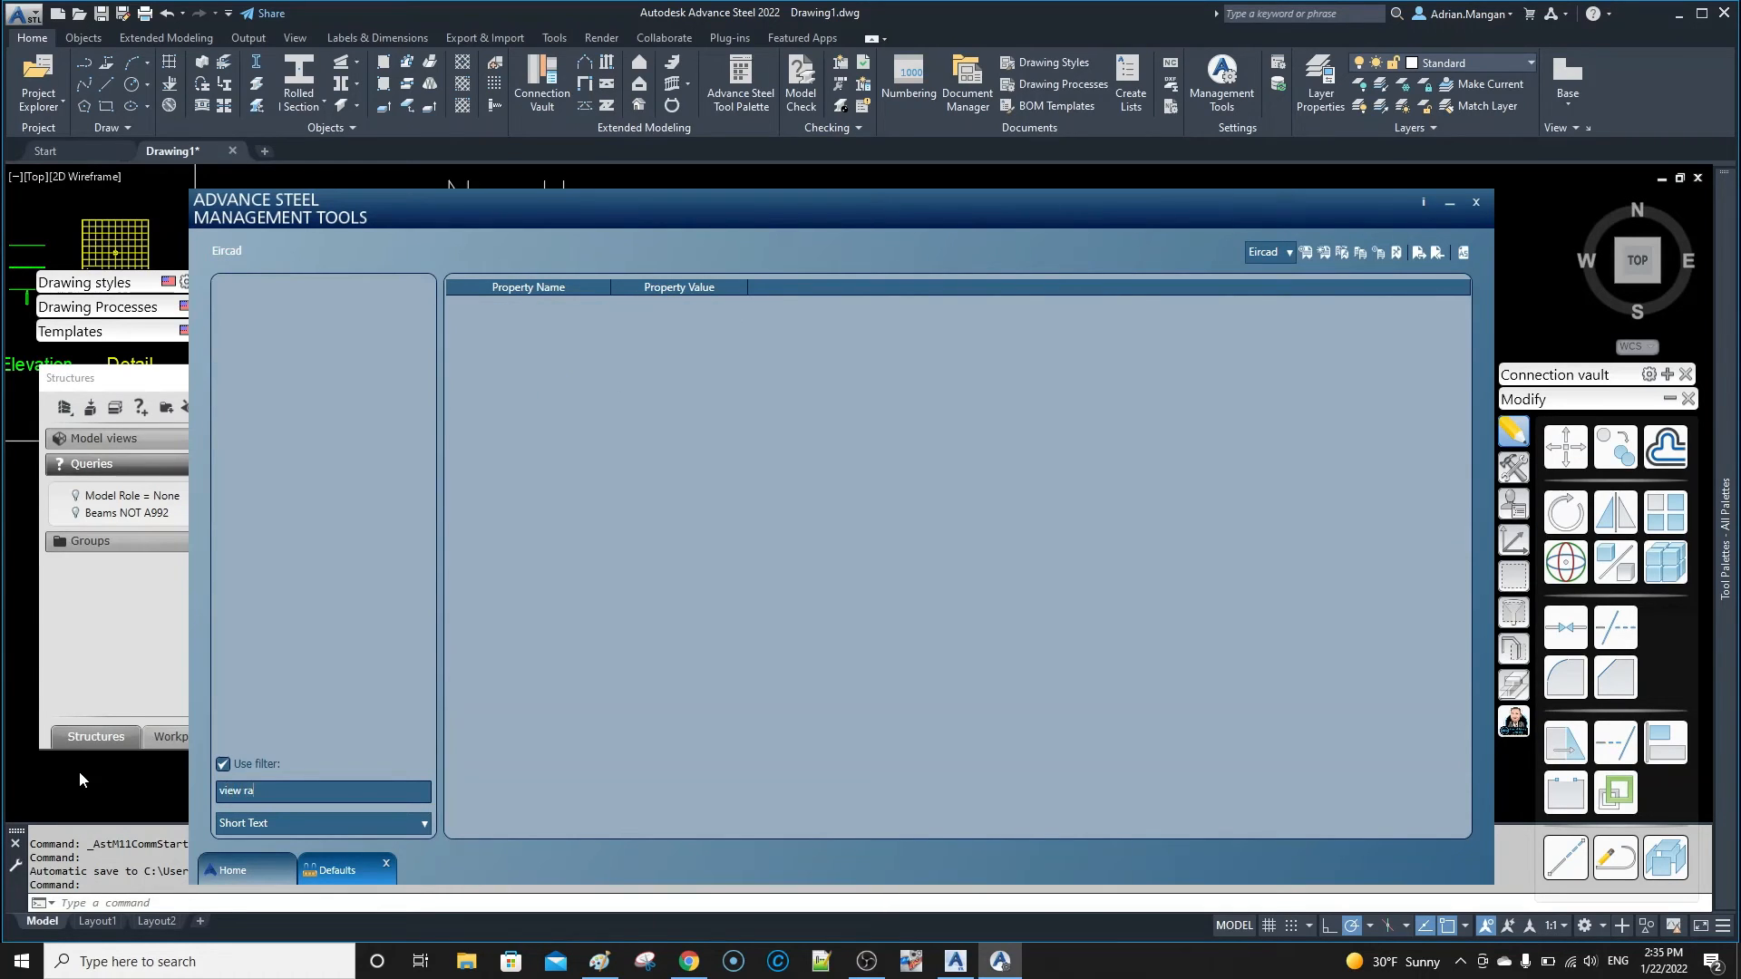
text(dius)
drag(311, 794, 215, 796)
click(243, 791)
drag(315, 789, 248, 795)
text(radiu)
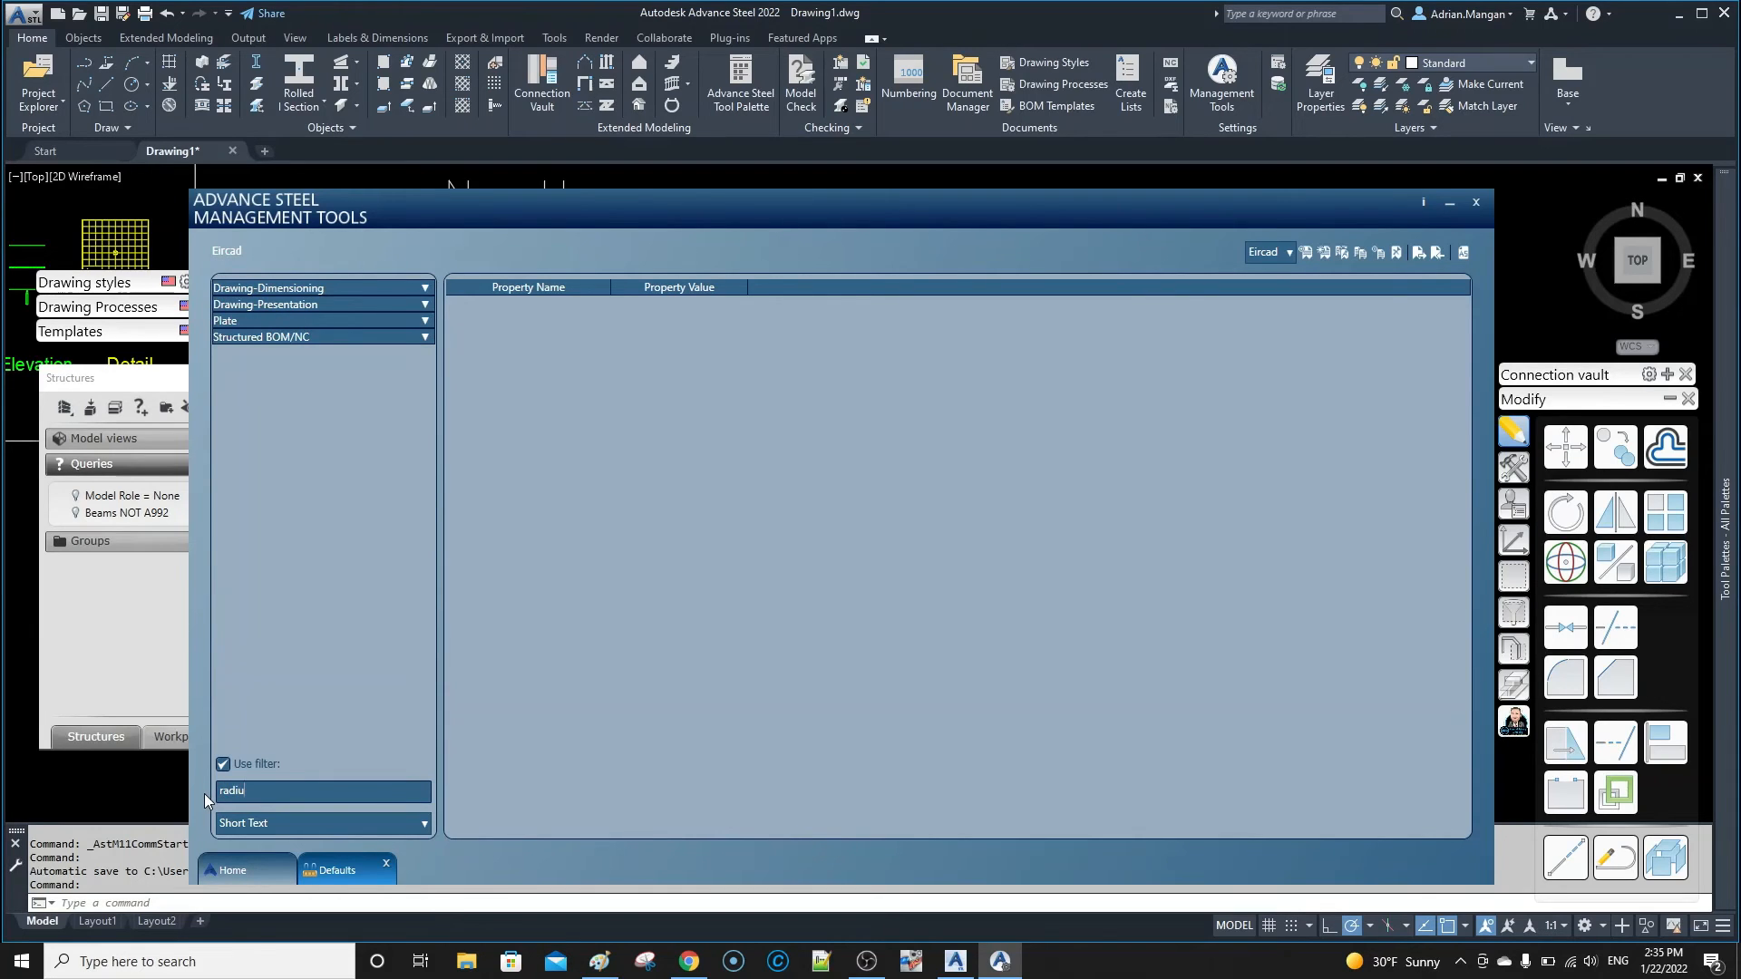
Set the development view radius dimension type to inner dimension in the general Drawing-Dimensioning defaults
click(425, 288)
click(399, 303)
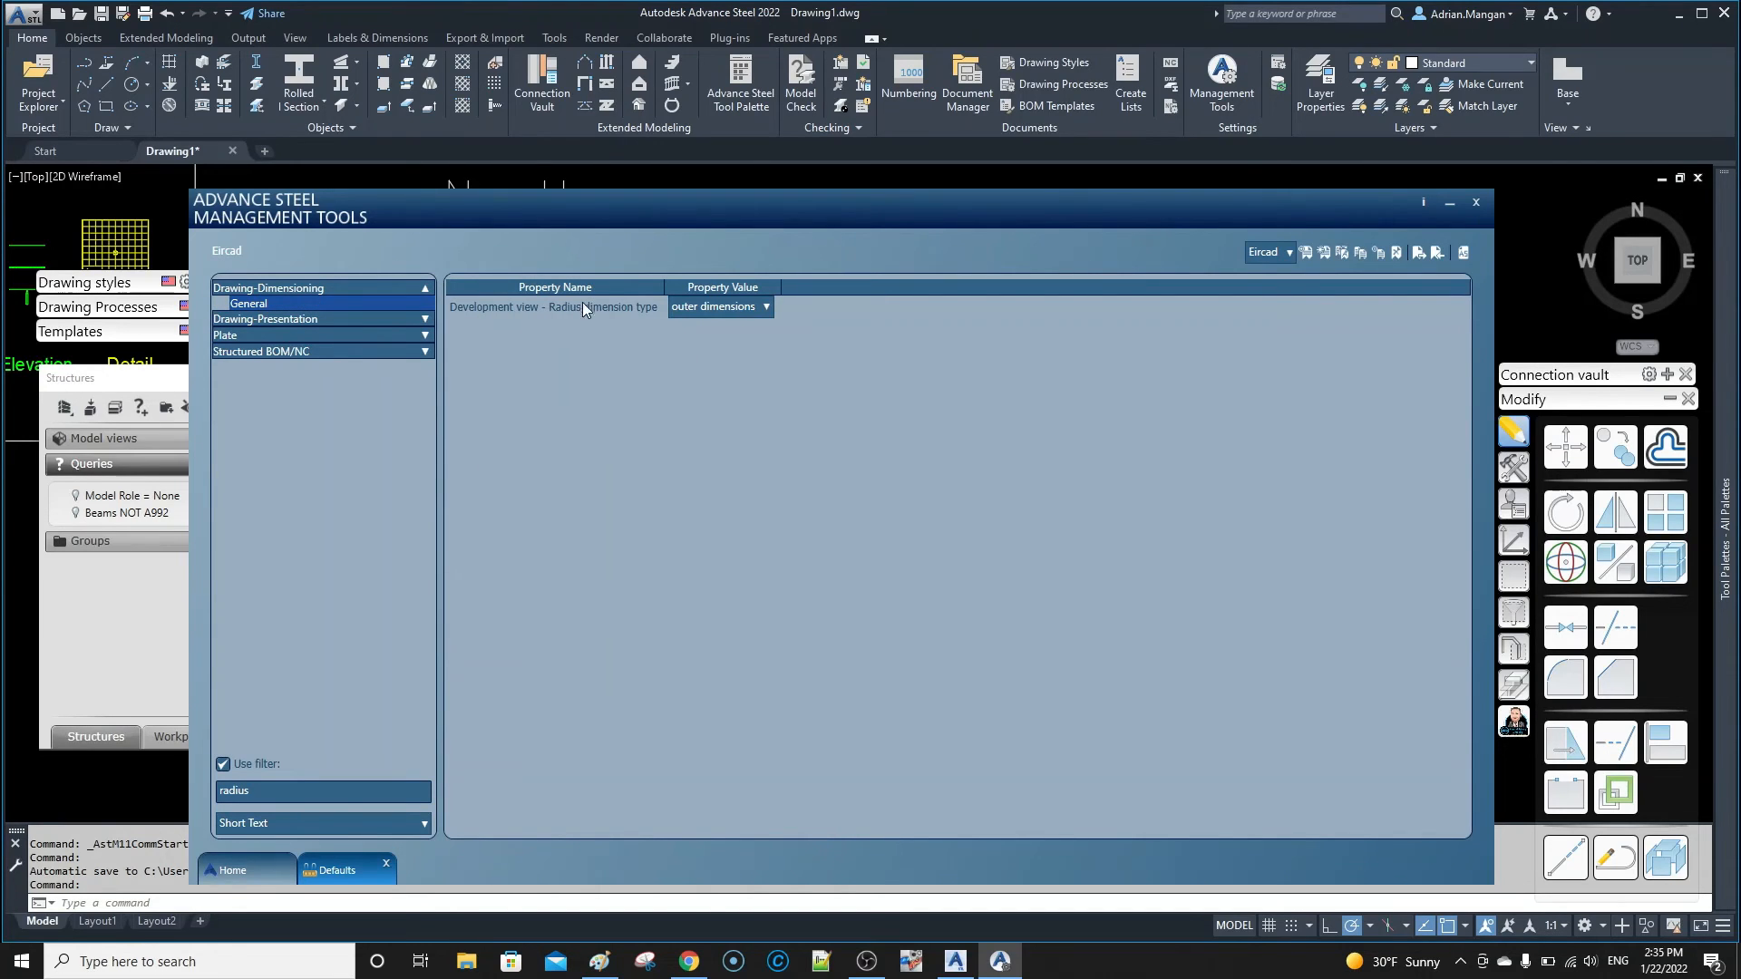
click(745, 308)
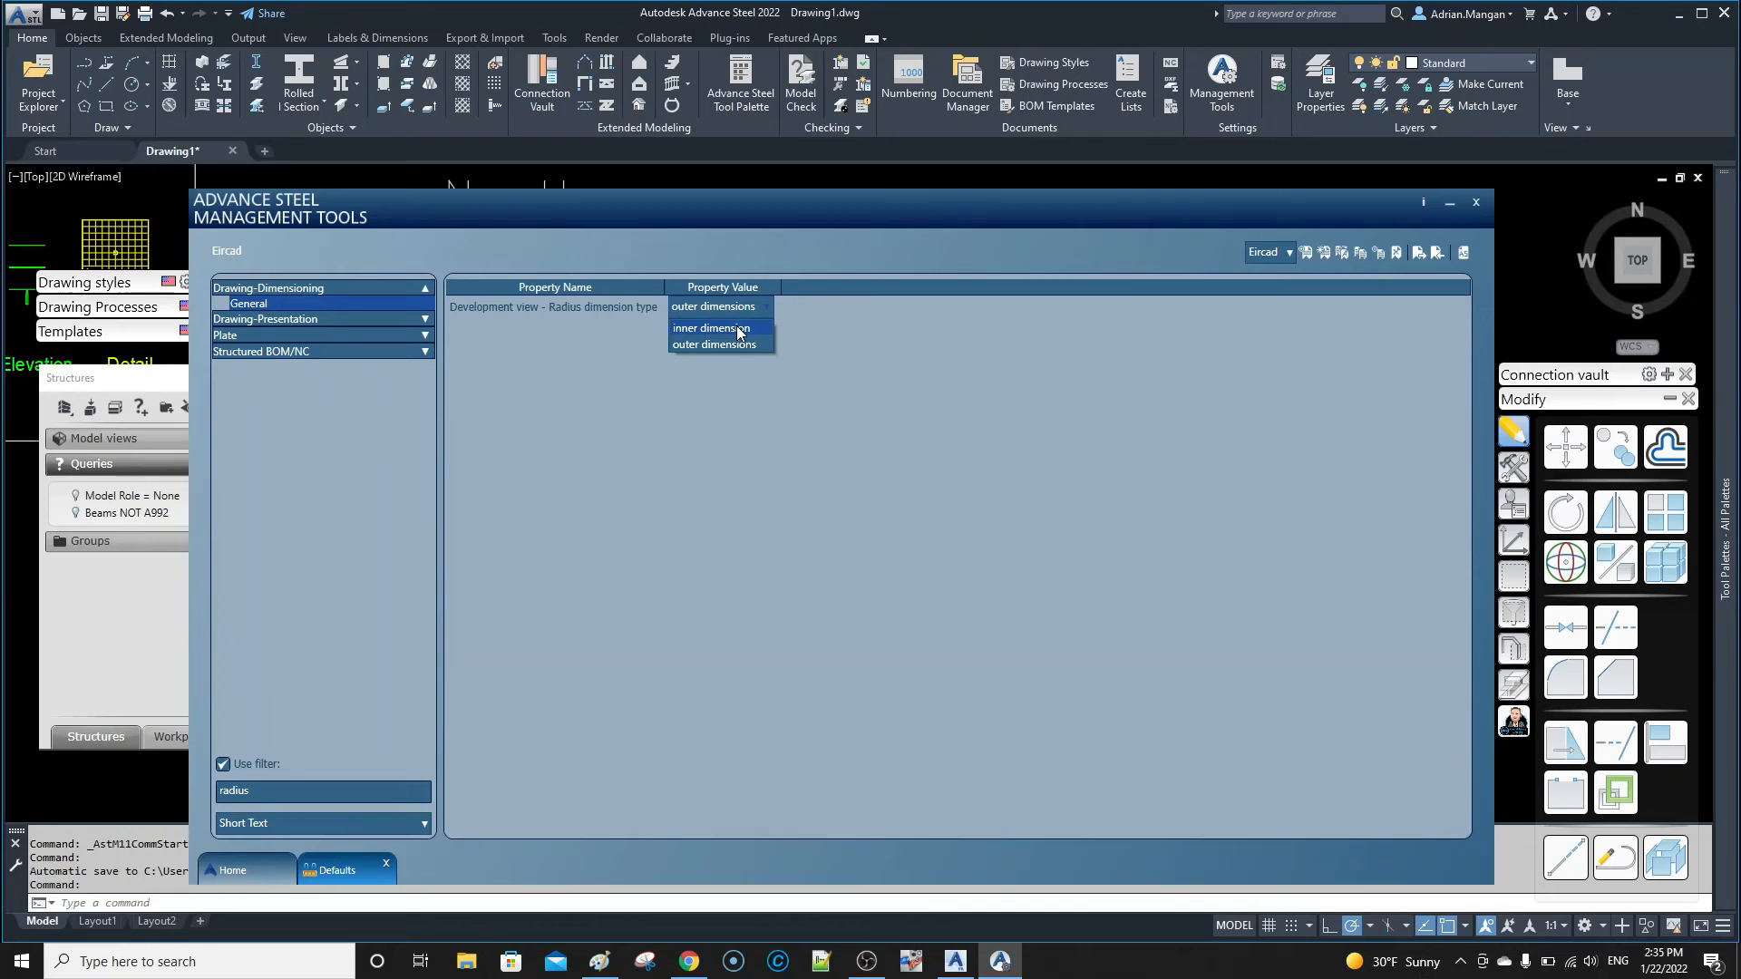
click(739, 330)
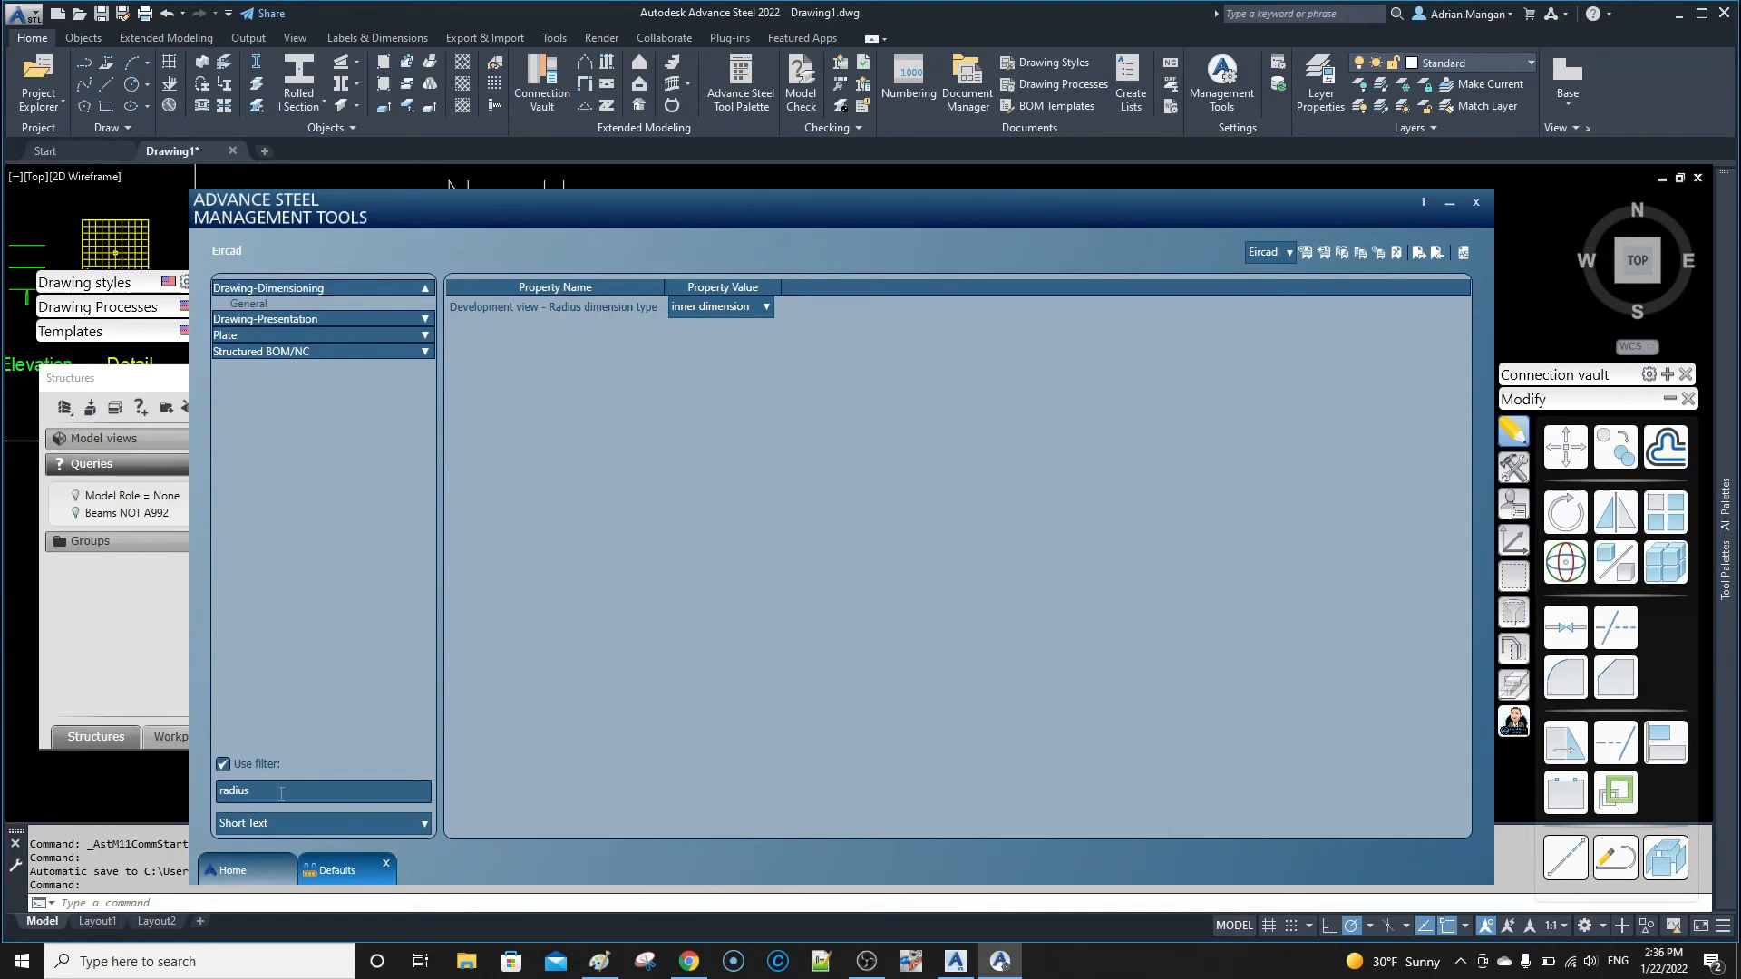
Filter the defaults by "revision" and display the general Drawing-General settings for the revision table and index
text(revisiom)
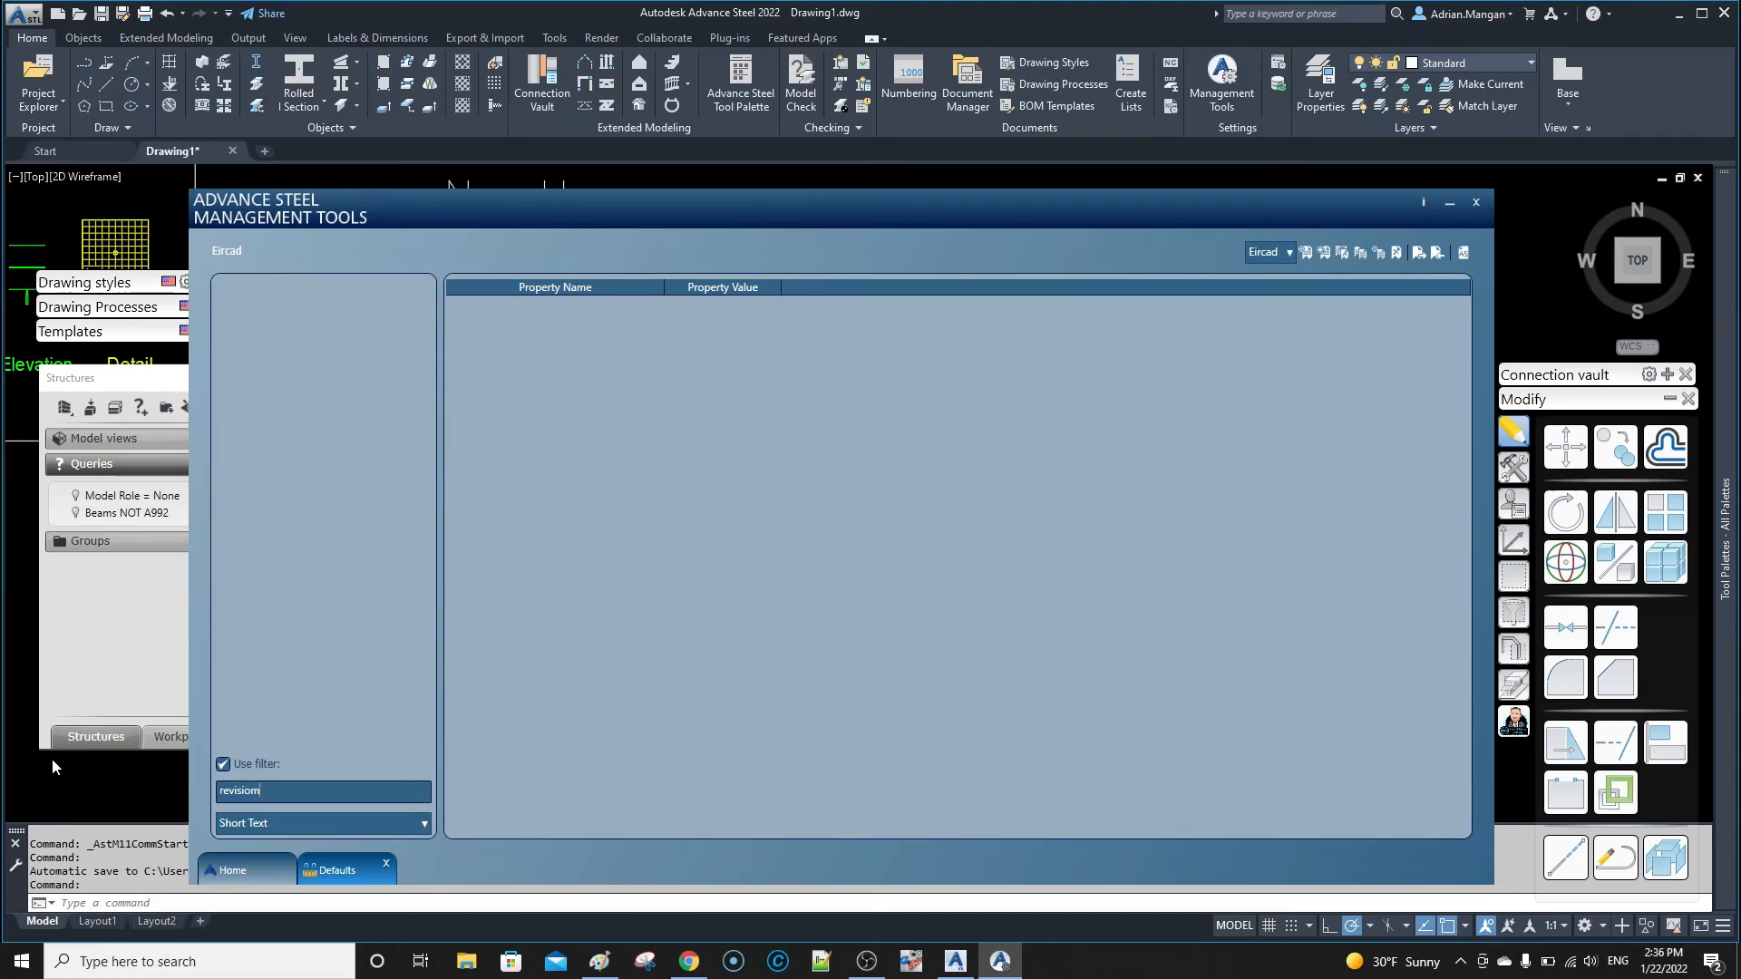
key(BackSpace)
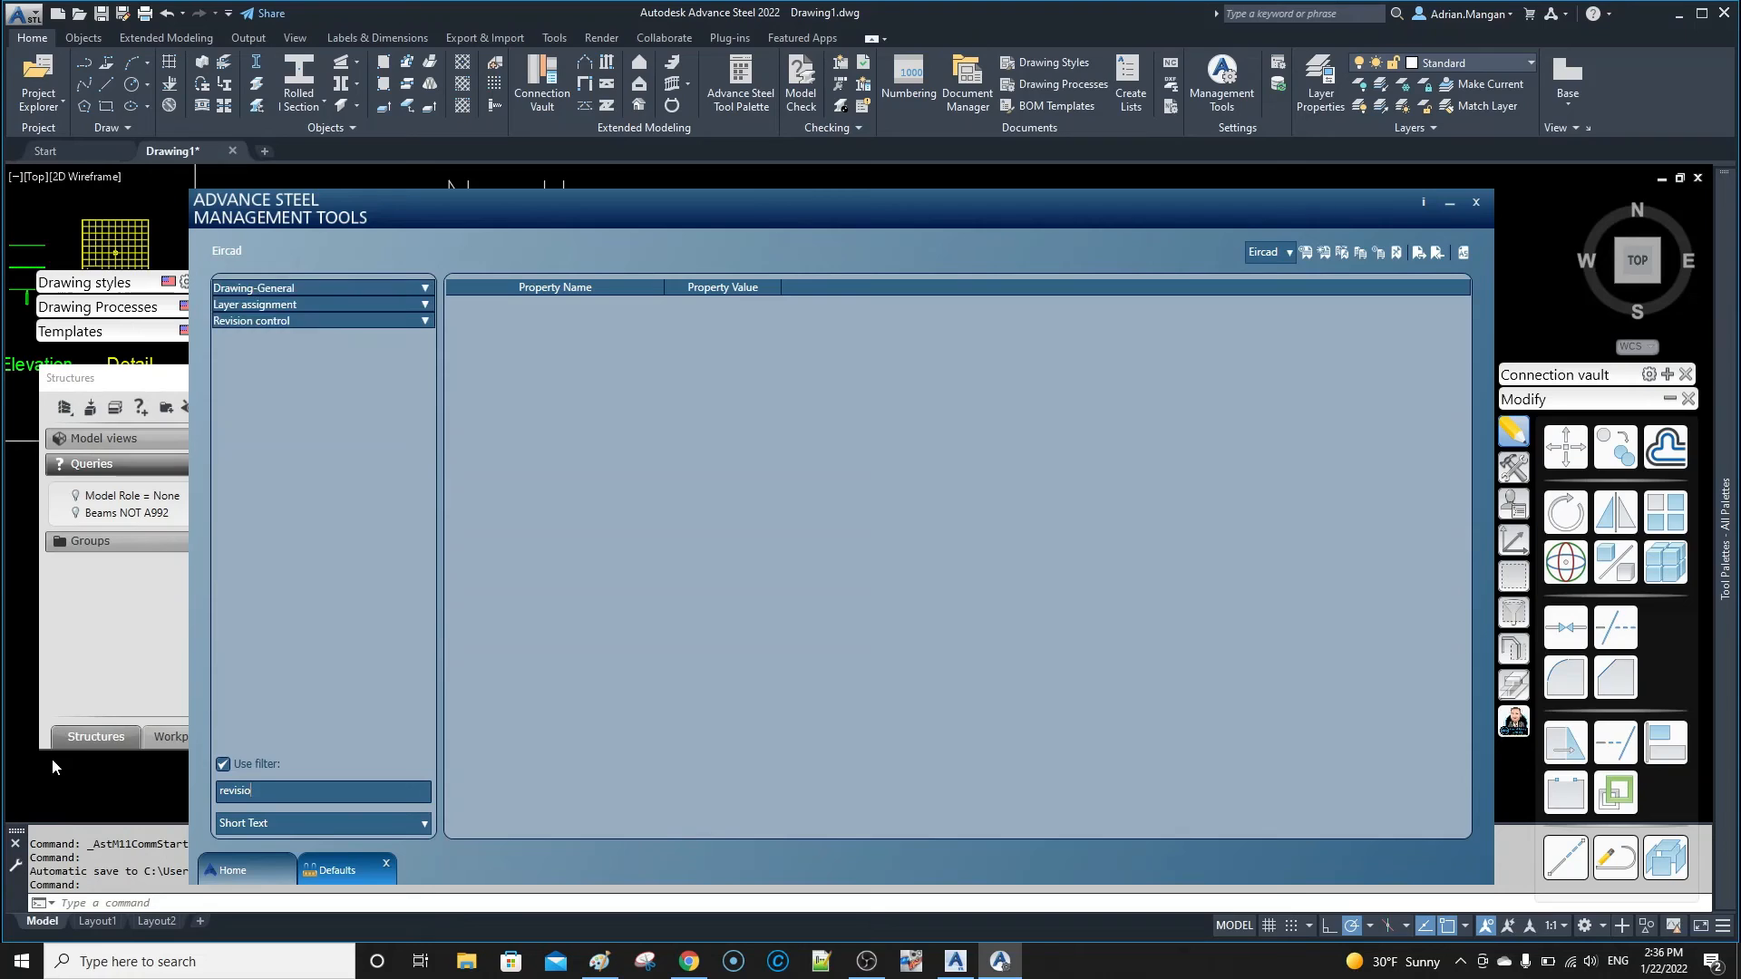
text(n)
click(424, 290)
click(330, 307)
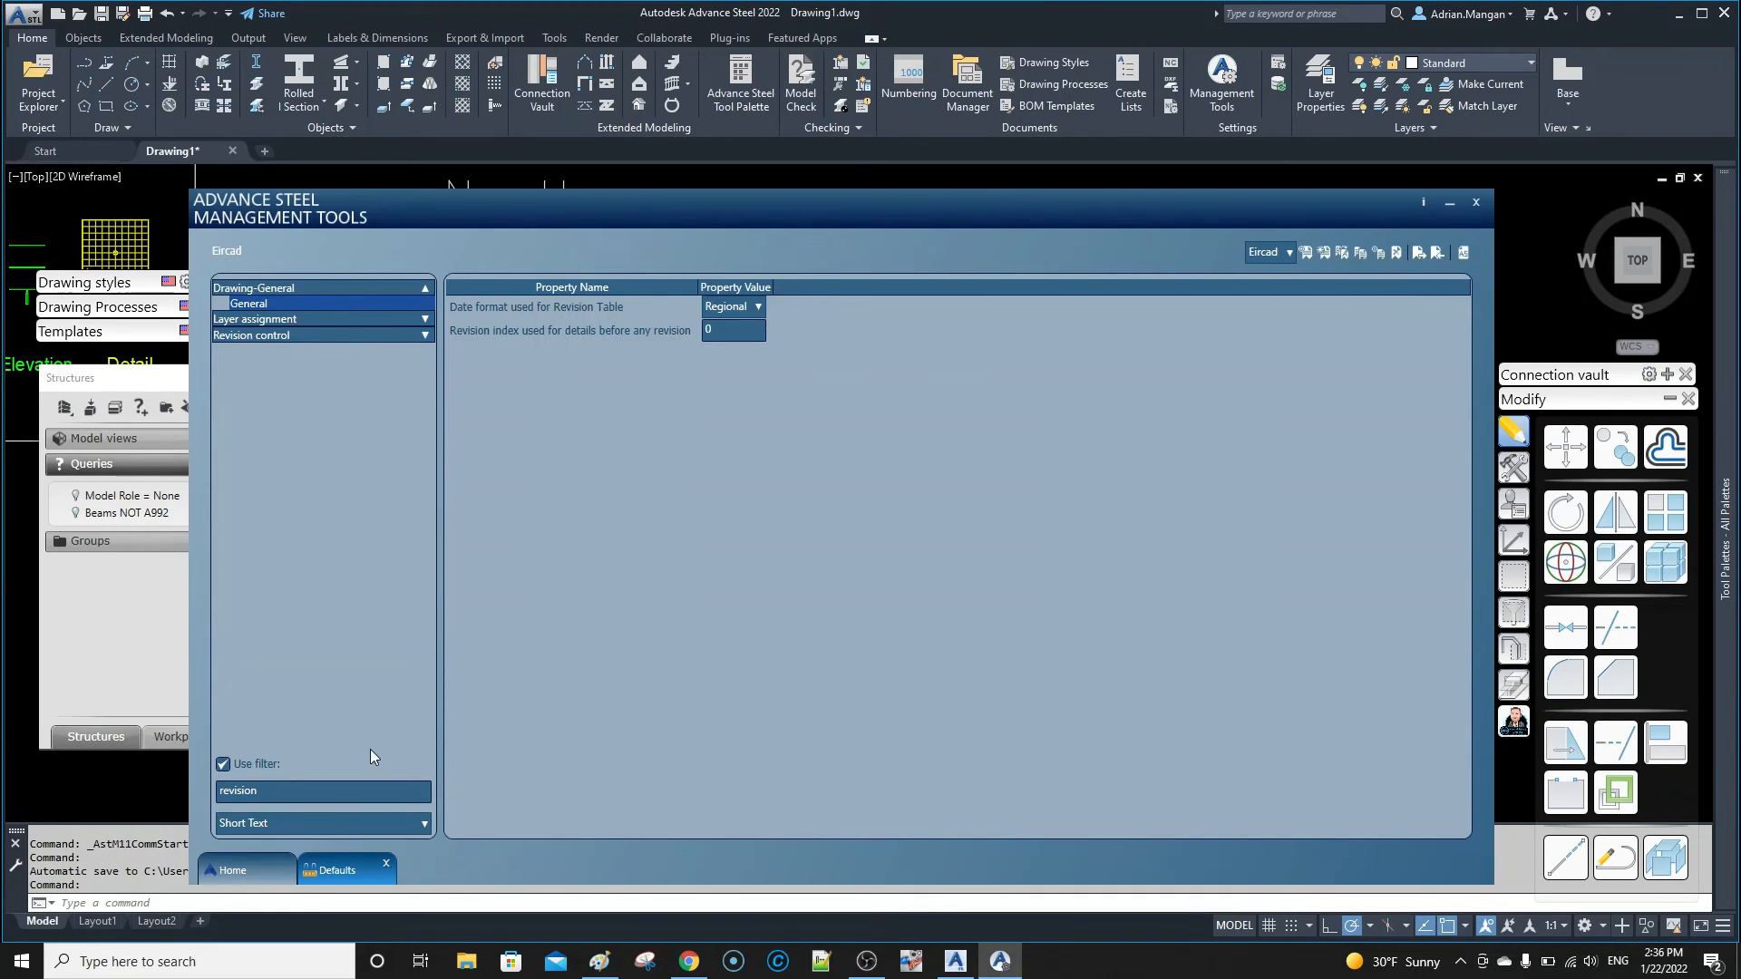
Narrow the defaults filter to "revision index" and display the Drawing-General index used for details before any revision
text(i)
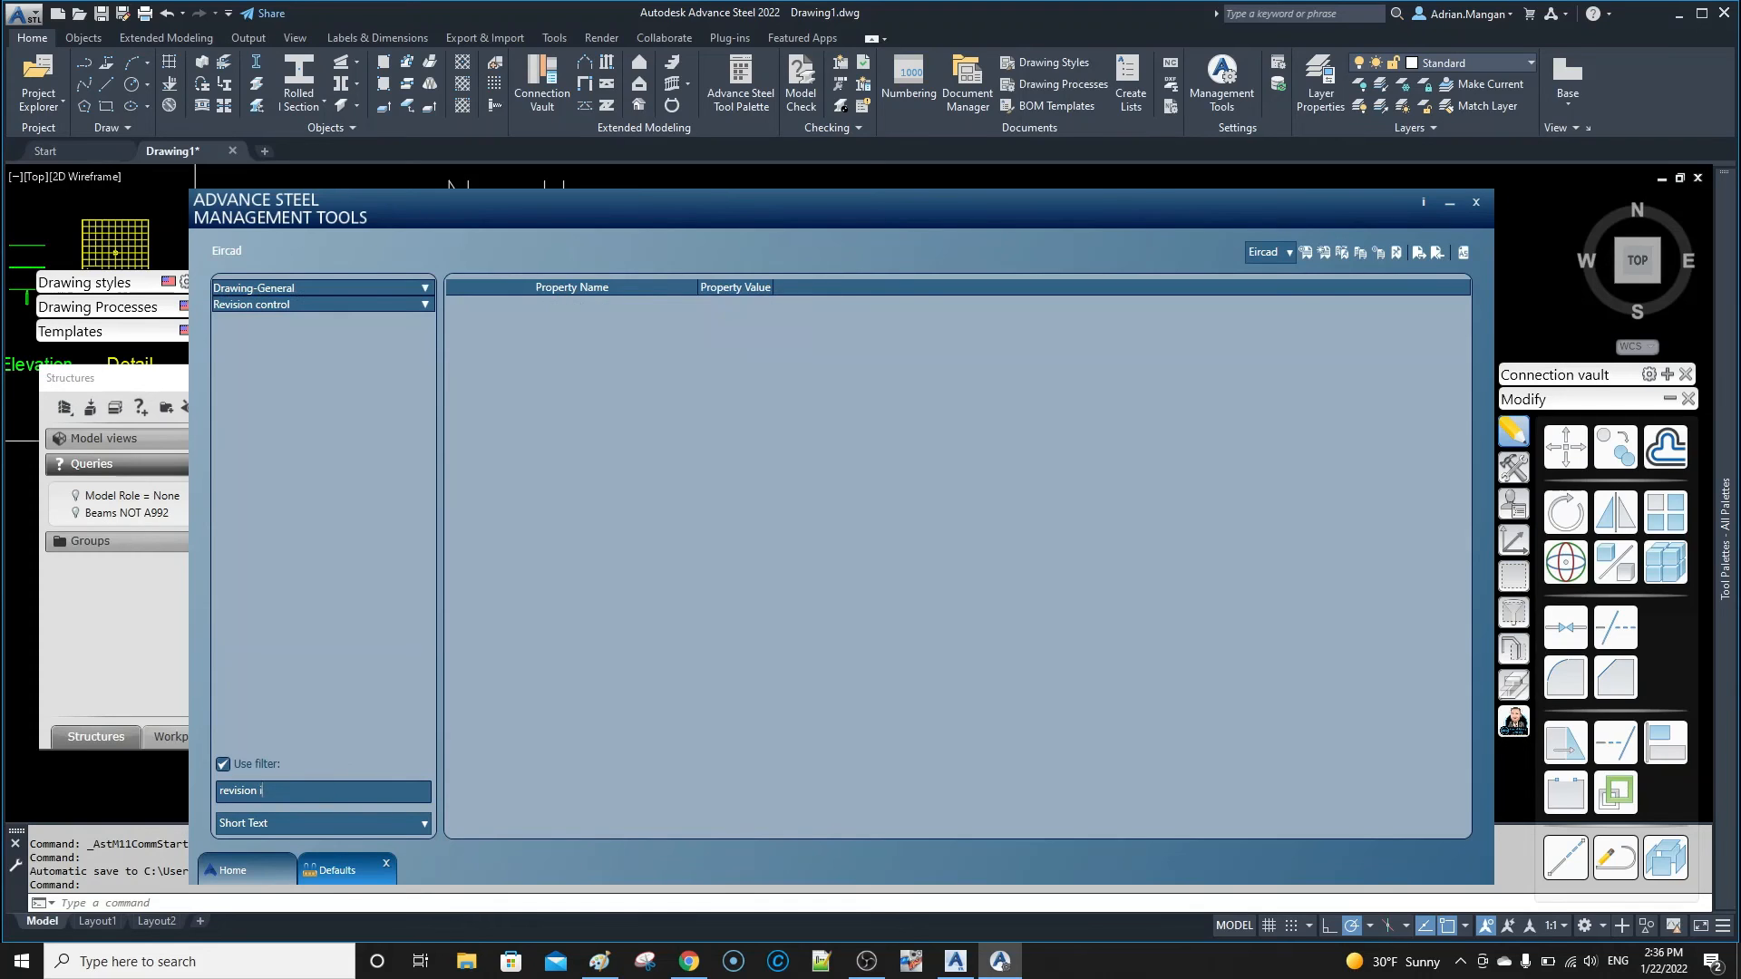
text(ndex)
click(424, 288)
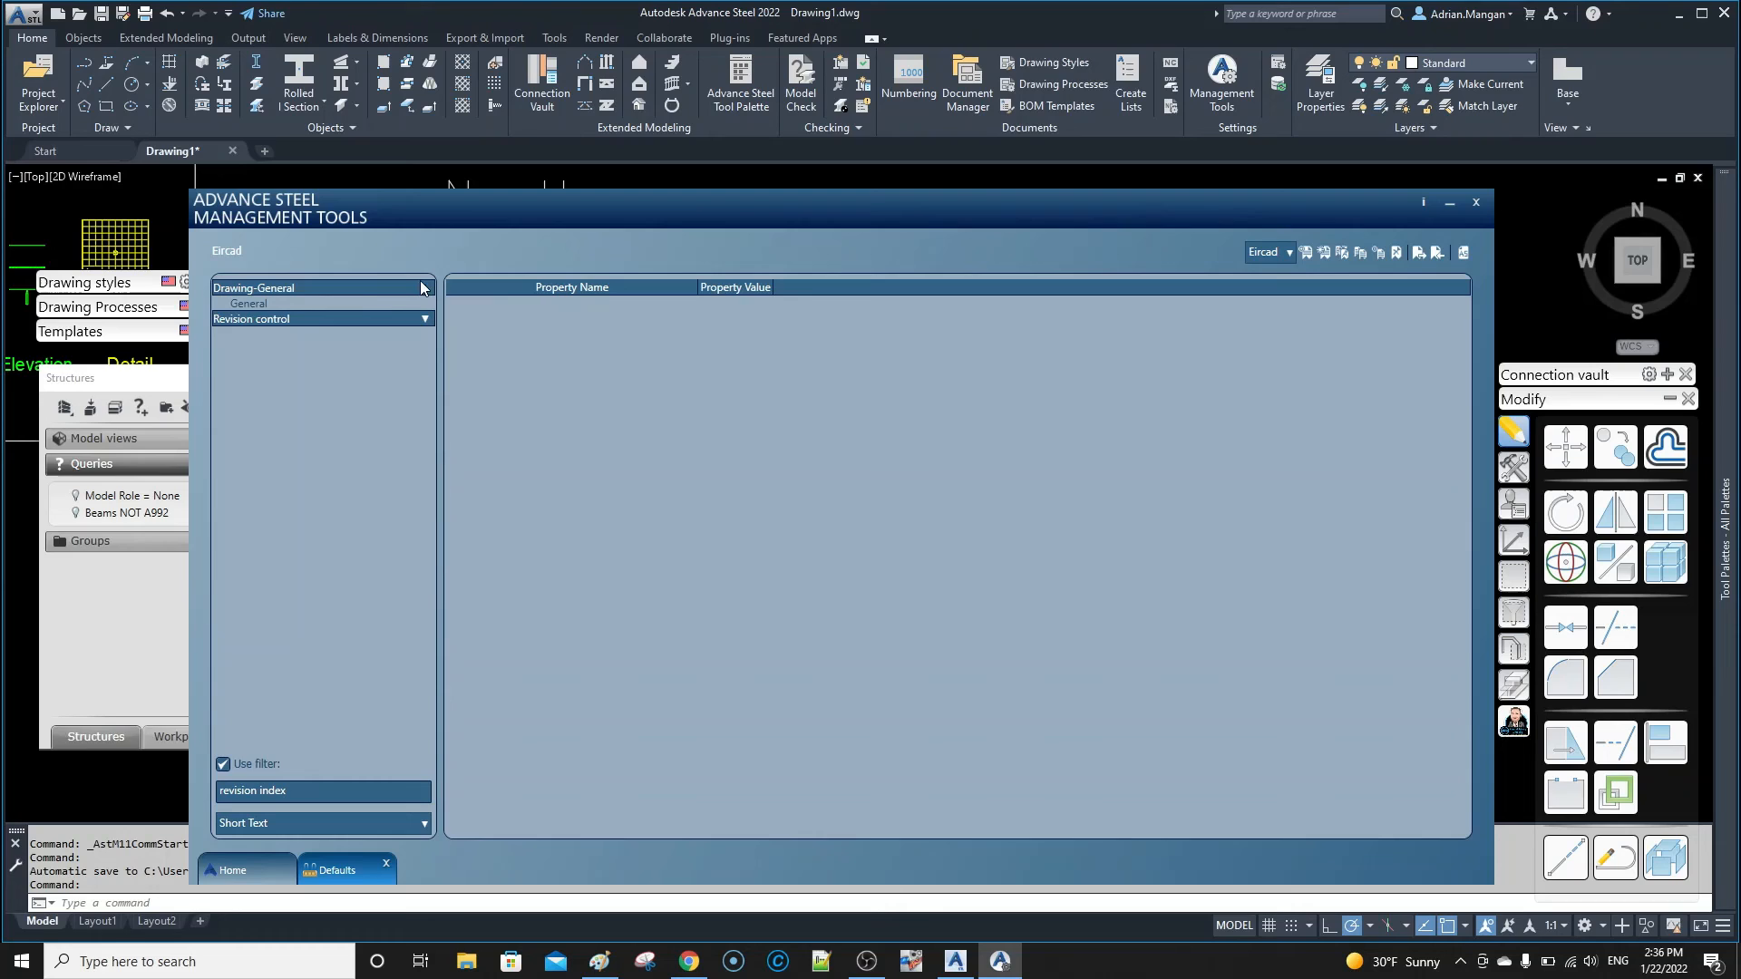
click(377, 302)
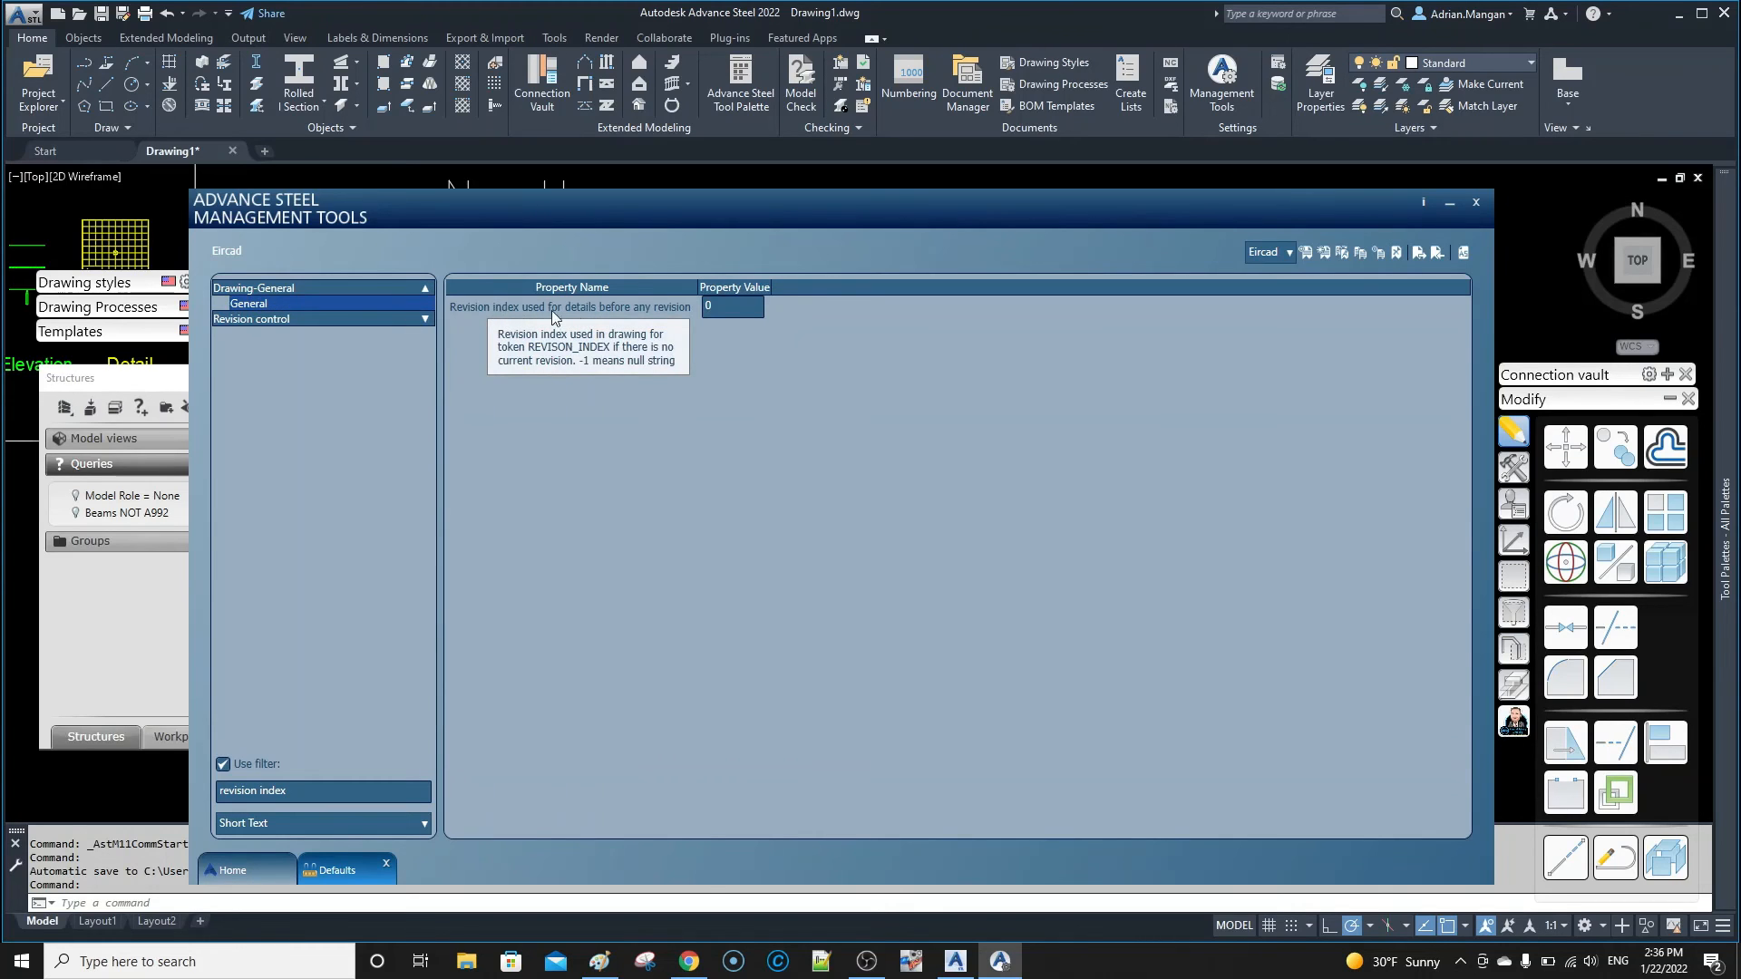
Enable Show the revision index in the general Revision control defaults and collapse the listed categories
click(423, 318)
click(377, 332)
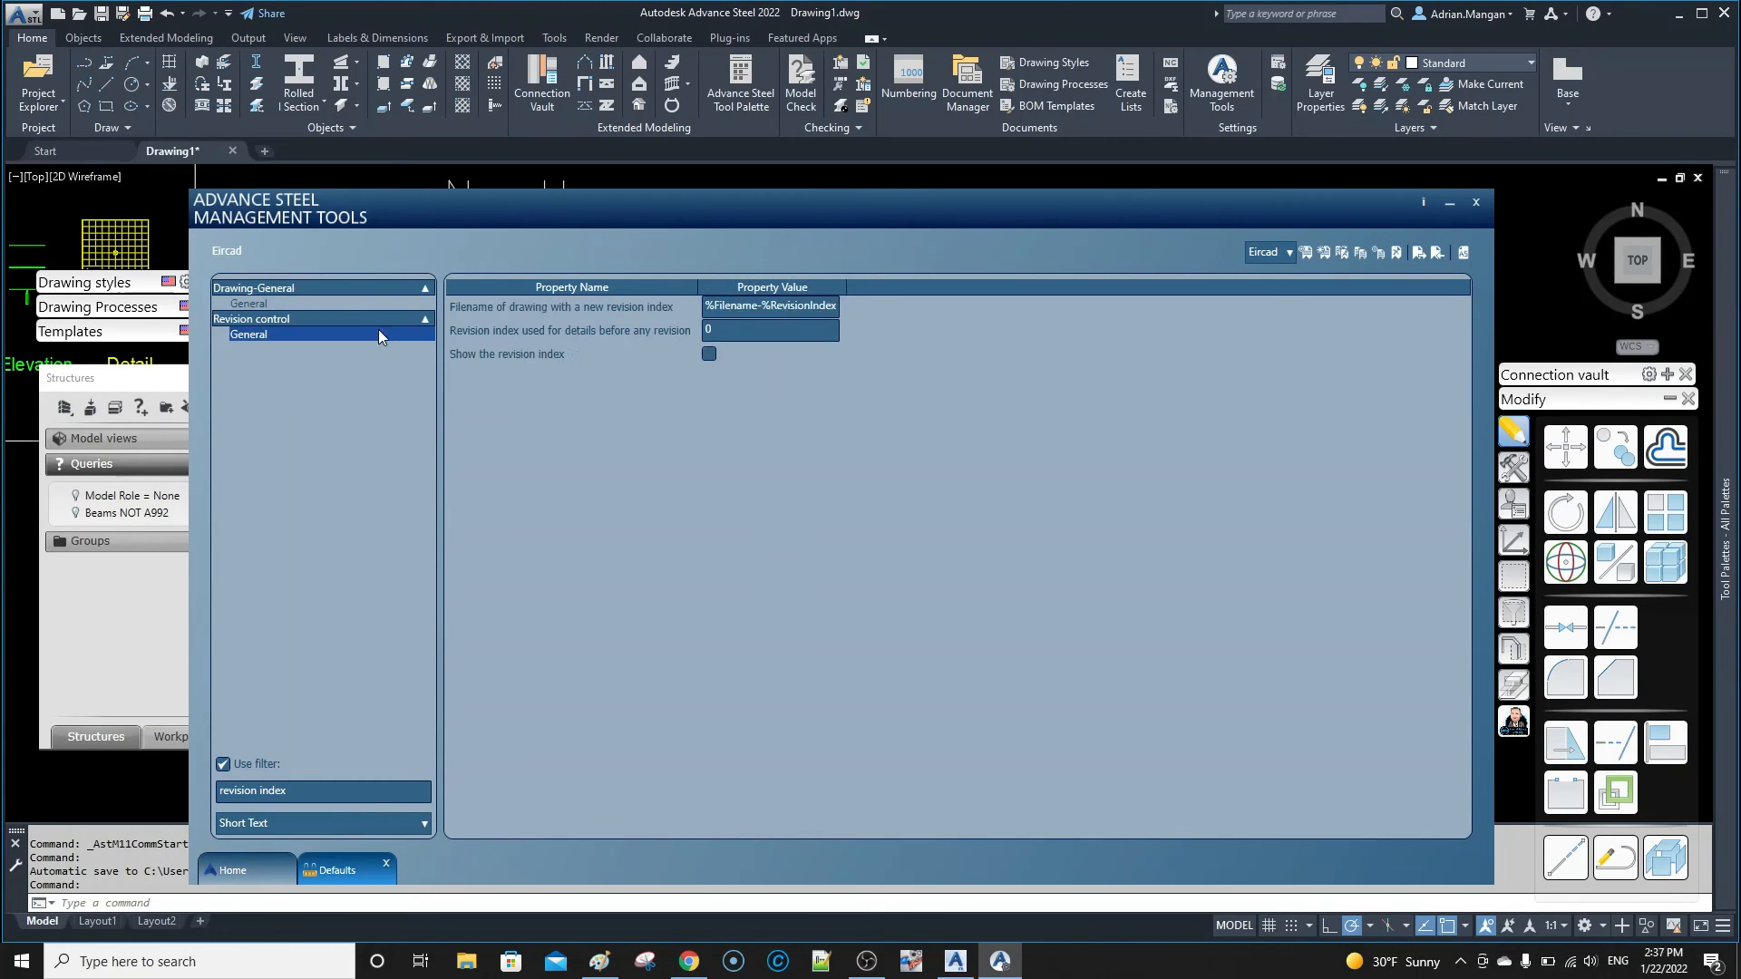
mouse_move(498, 359)
click(423, 322)
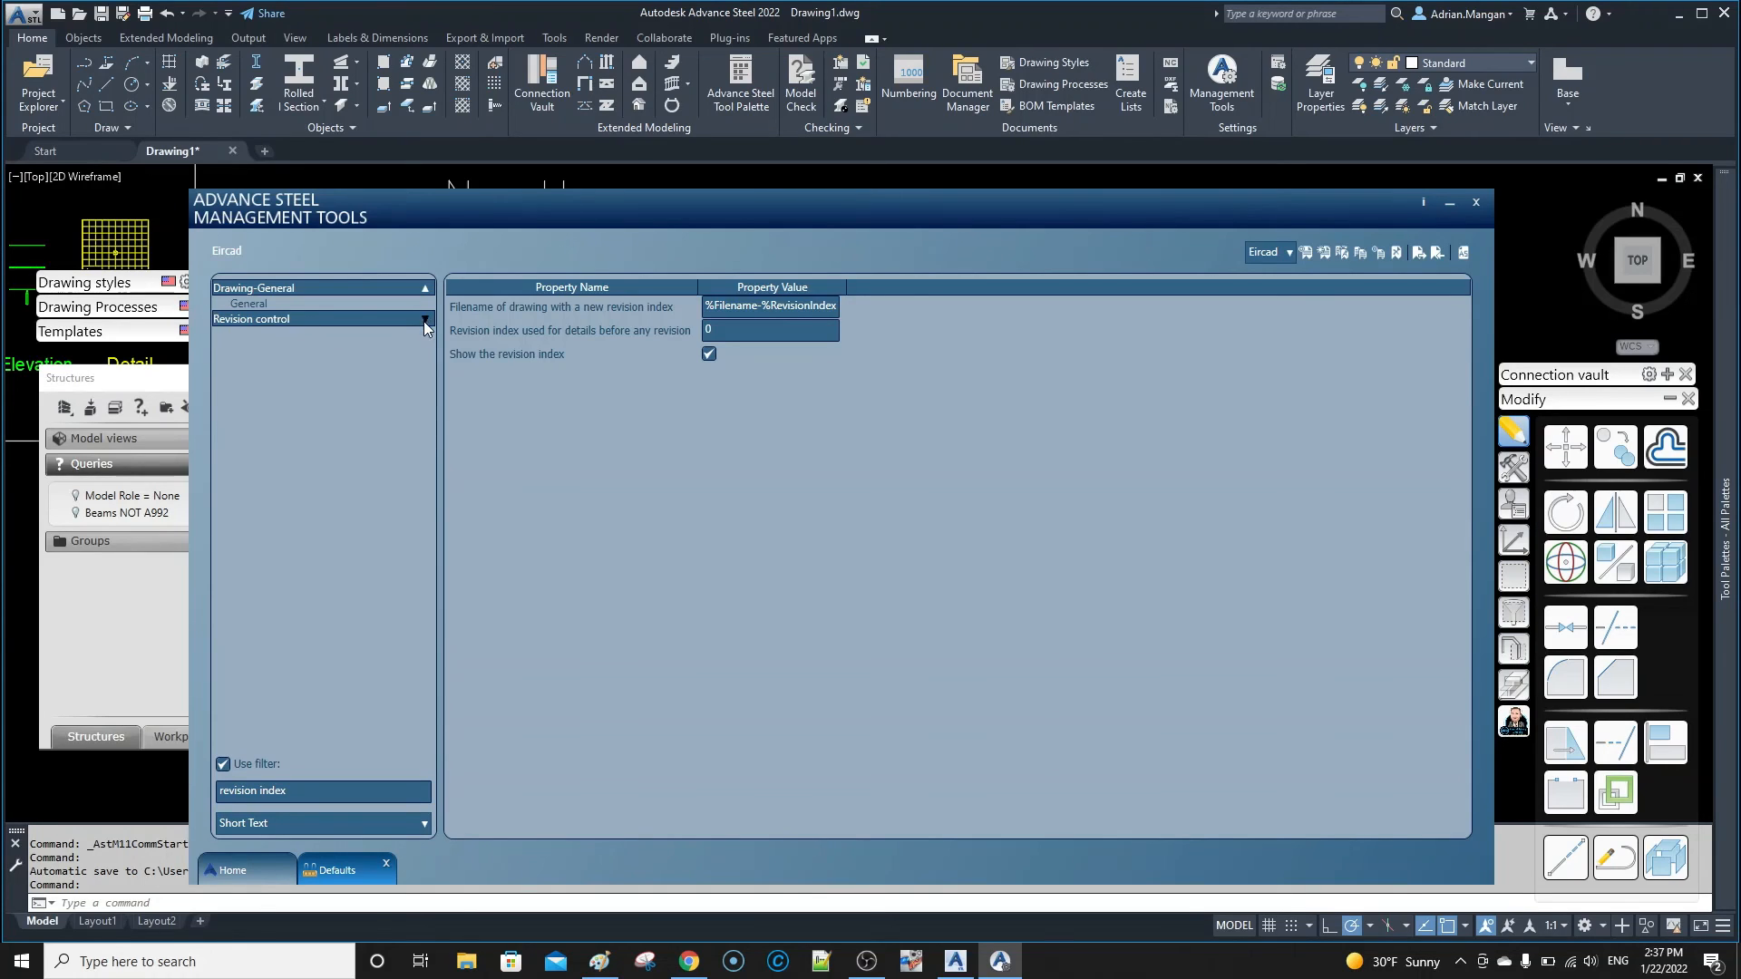
click(426, 289)
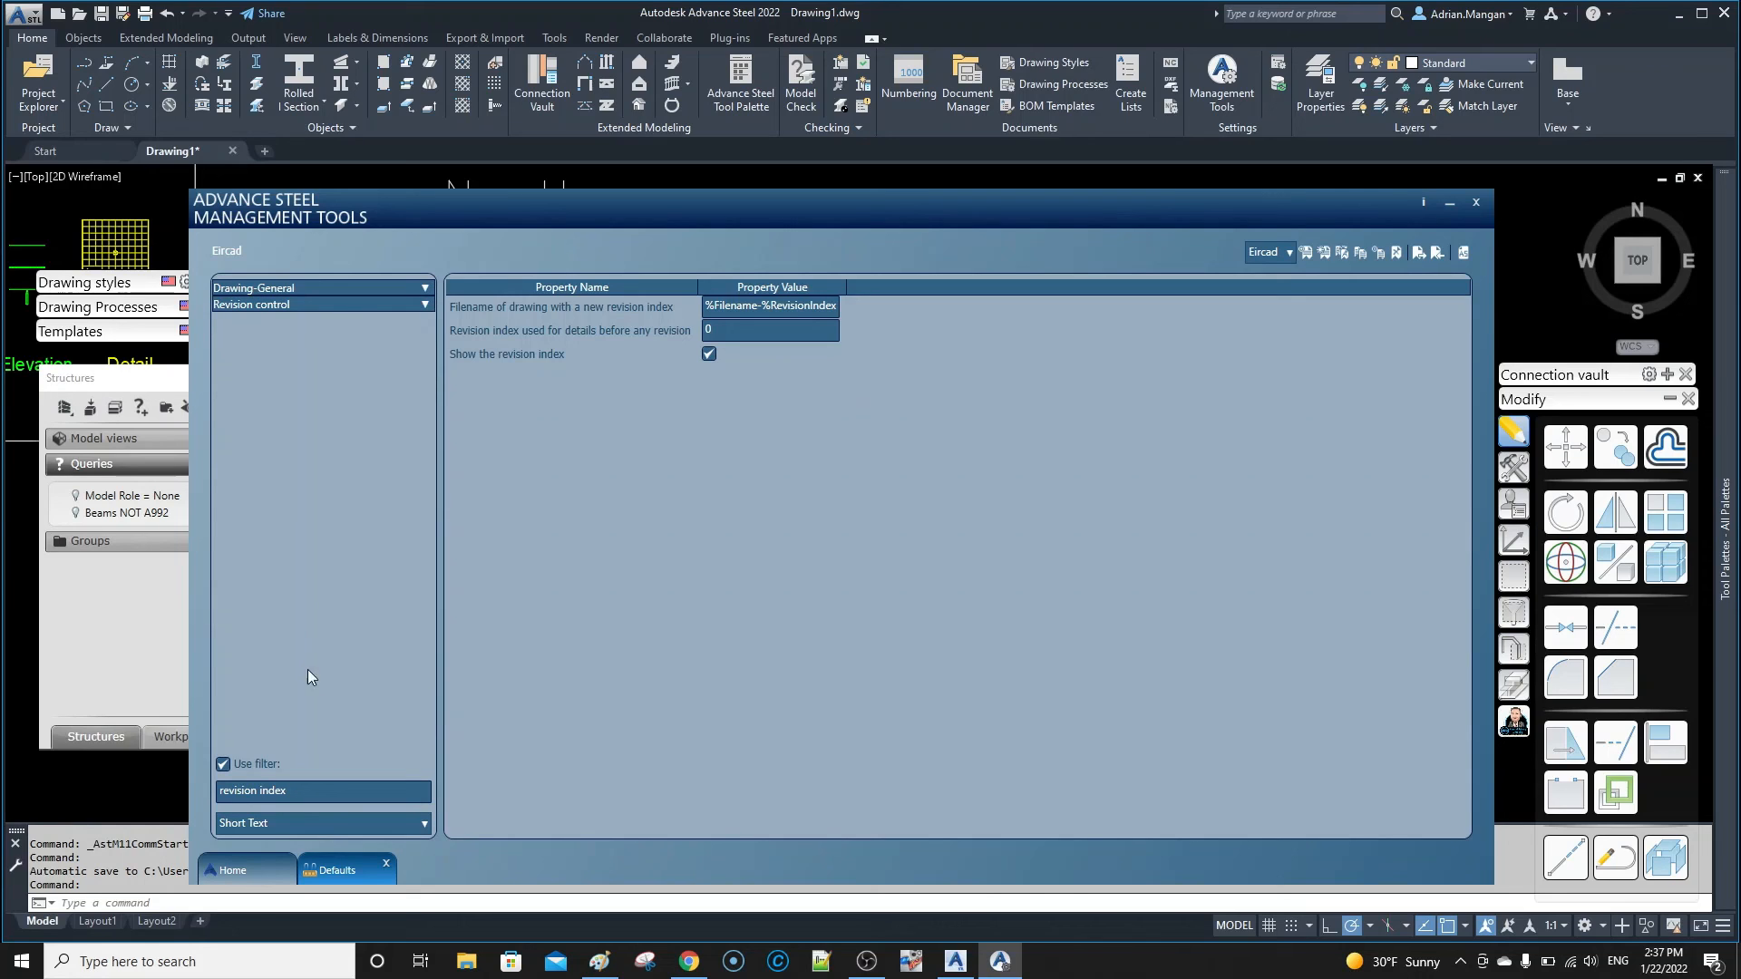
Replace the defaults filter text with "lot/phase"
drag(307, 794, 133, 777)
text(lot)
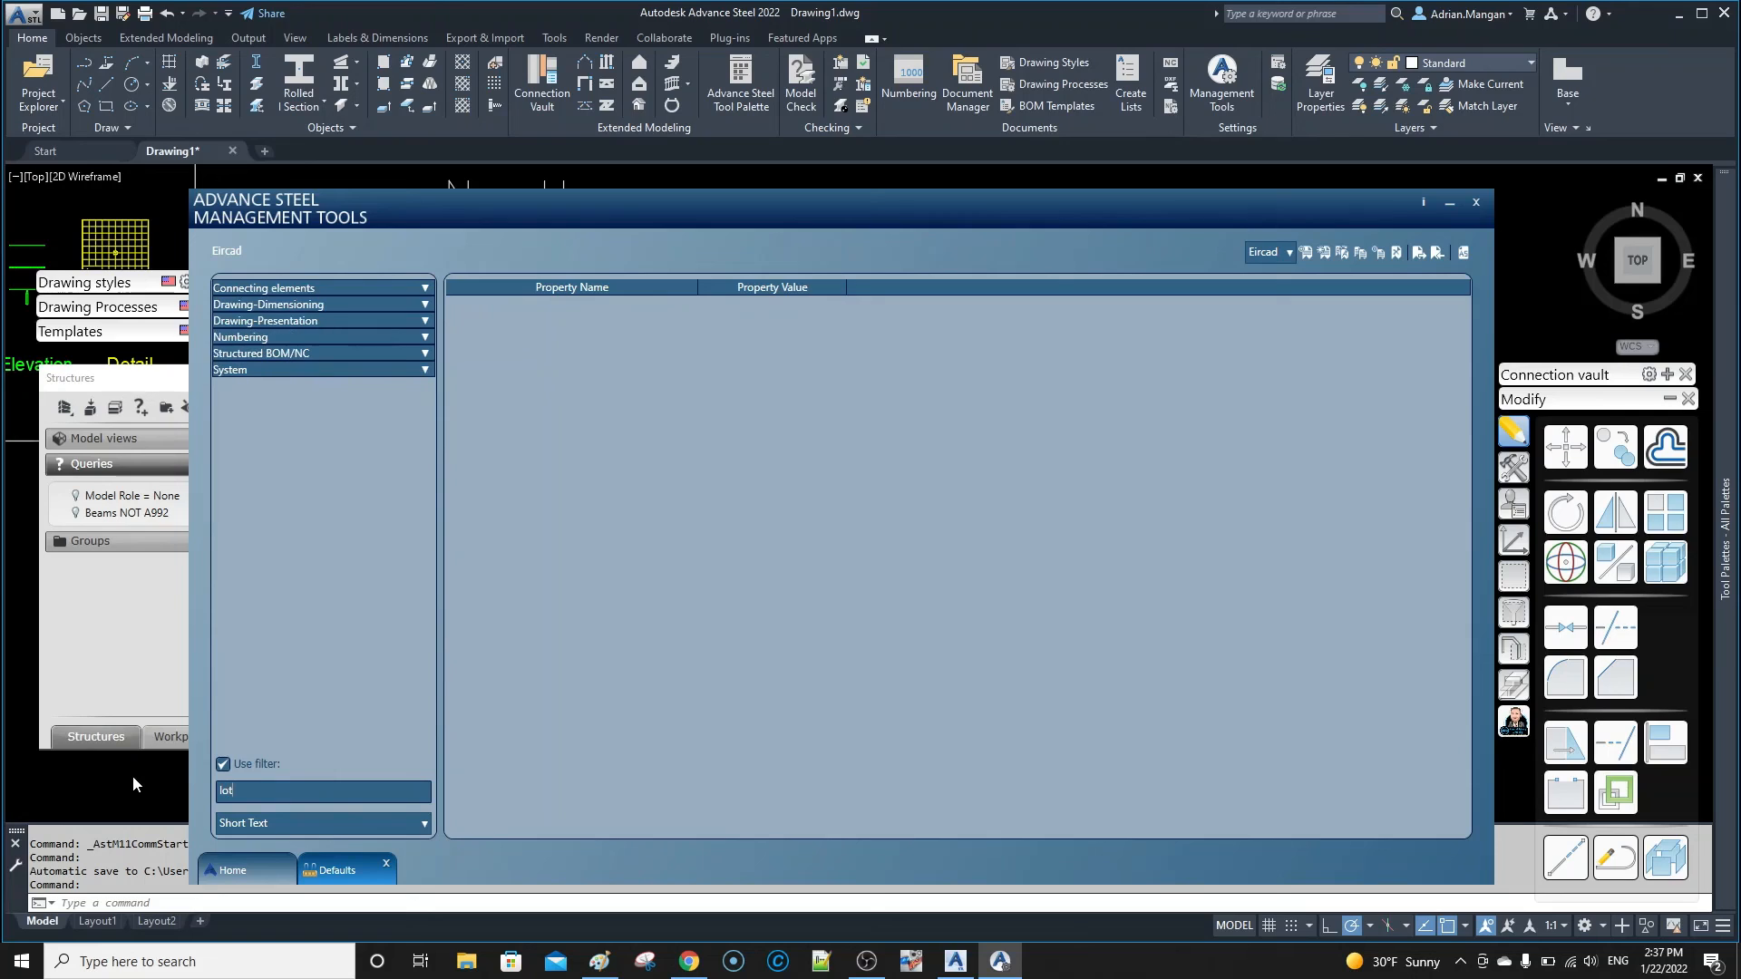
text(/phase)
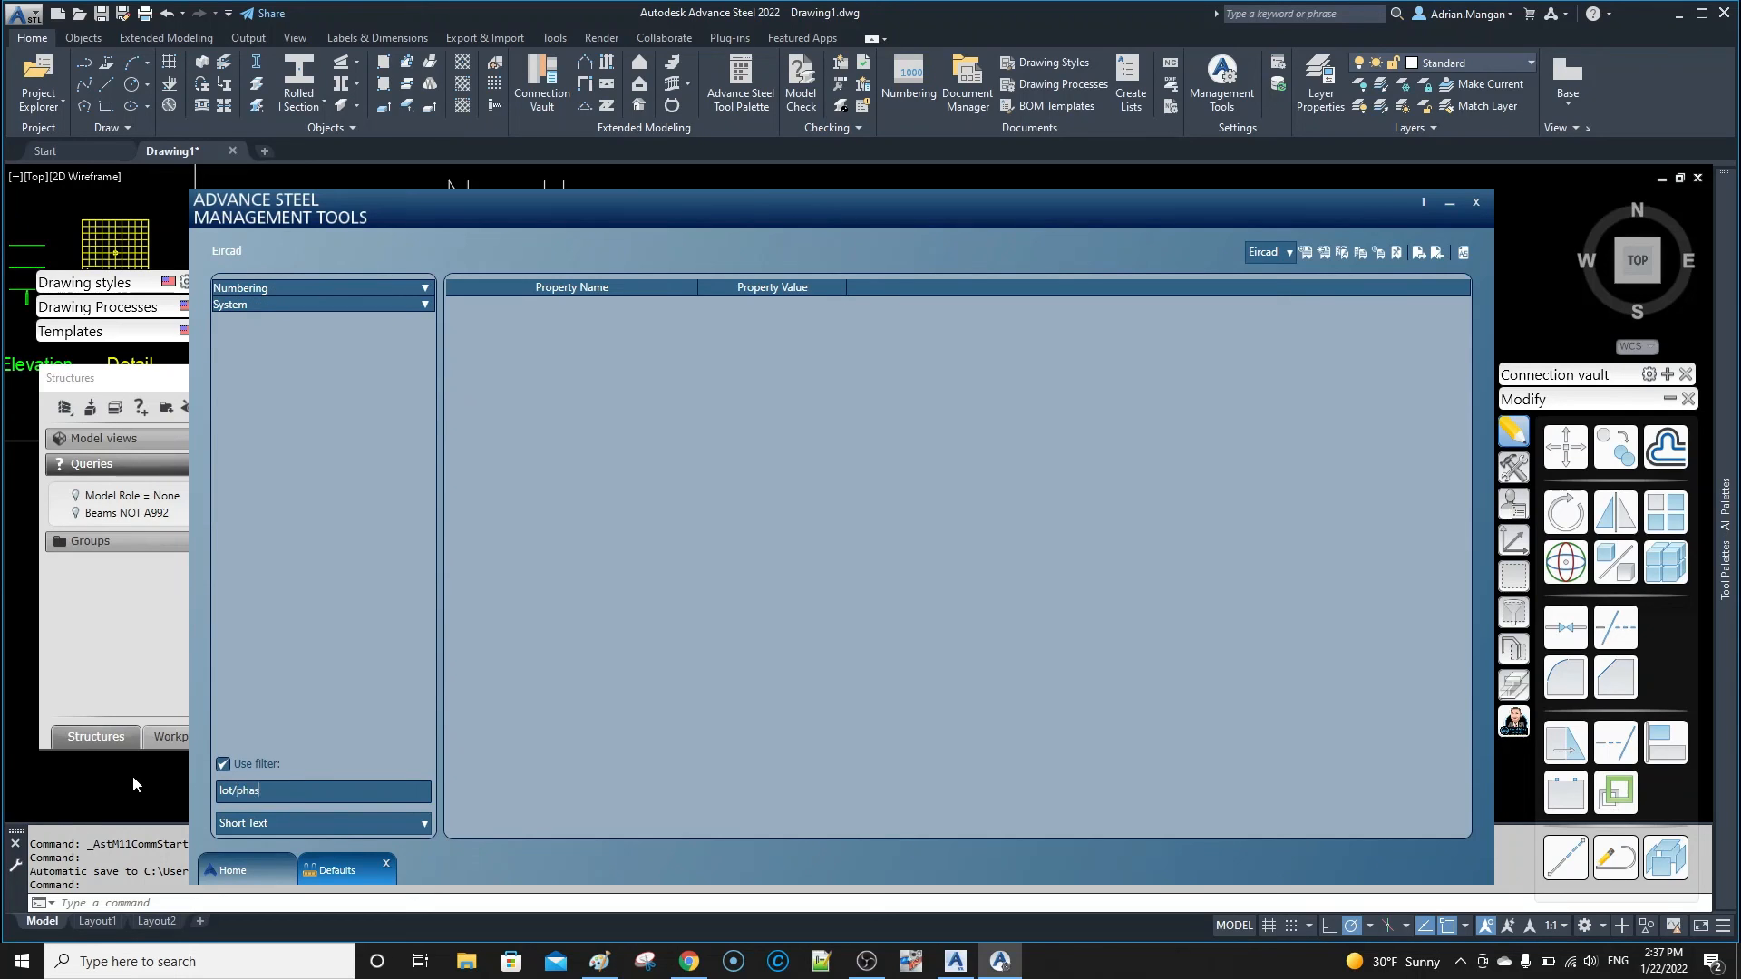
Enable Beam "Lot/Phase" used for numbering in the Numbering defaults and close the Management Tools
click(426, 288)
click(369, 303)
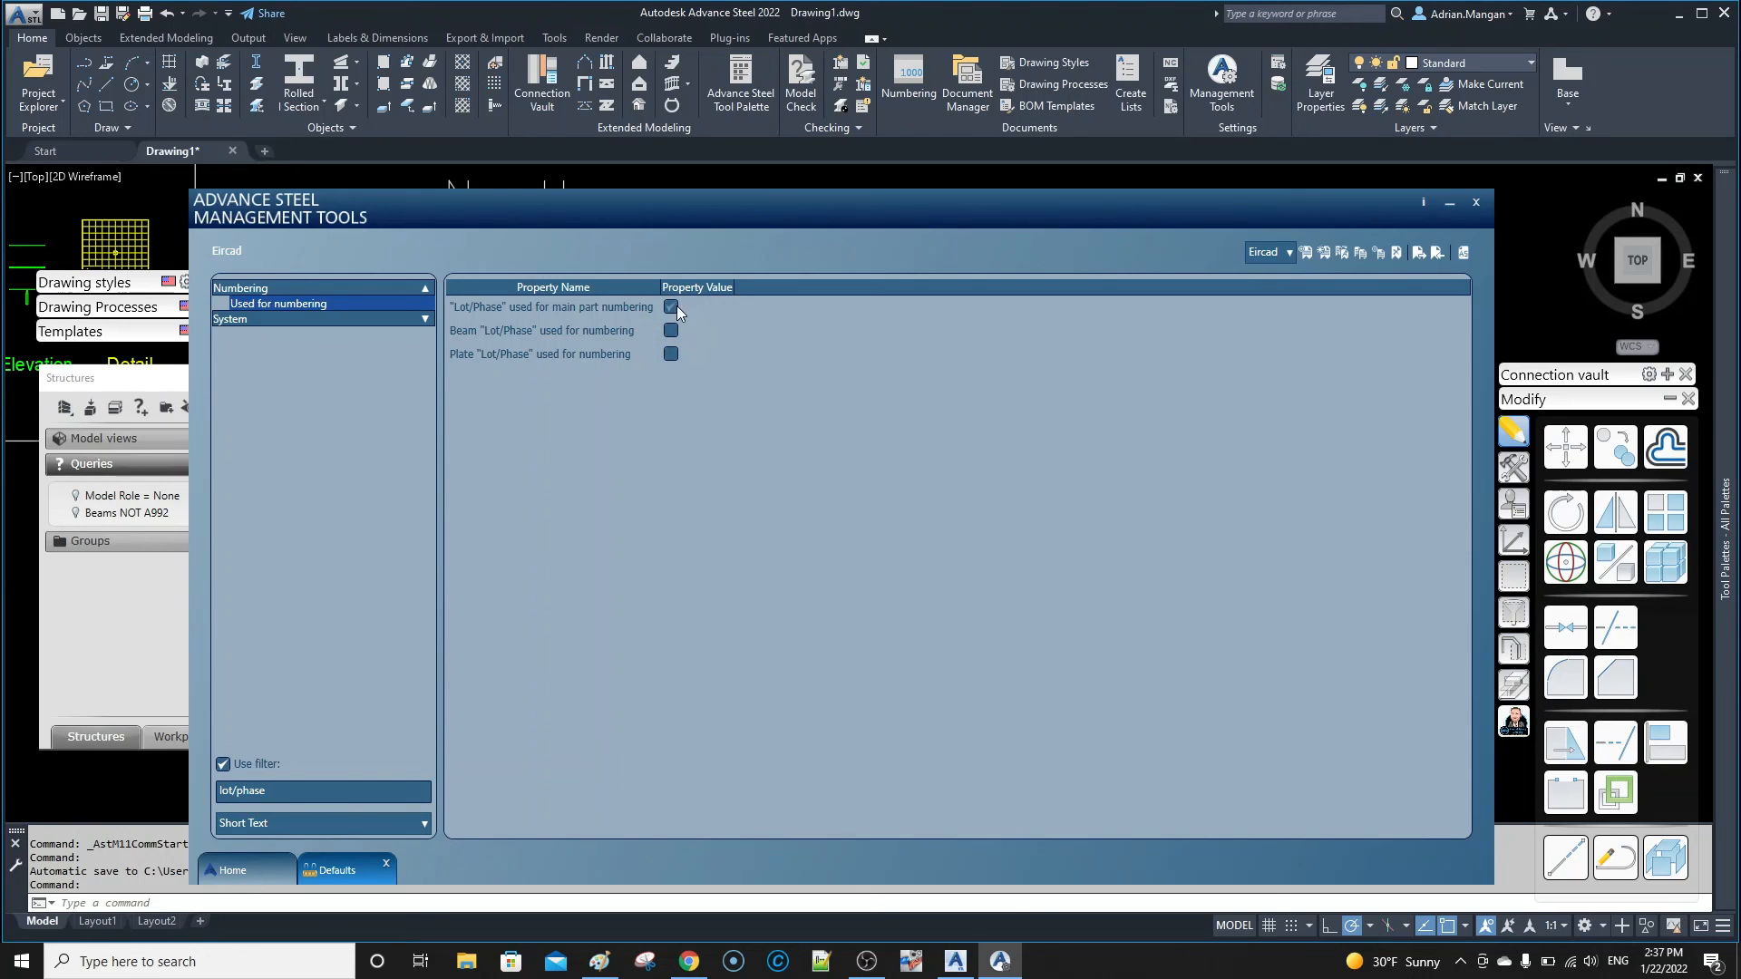
click(672, 330)
click(1477, 203)
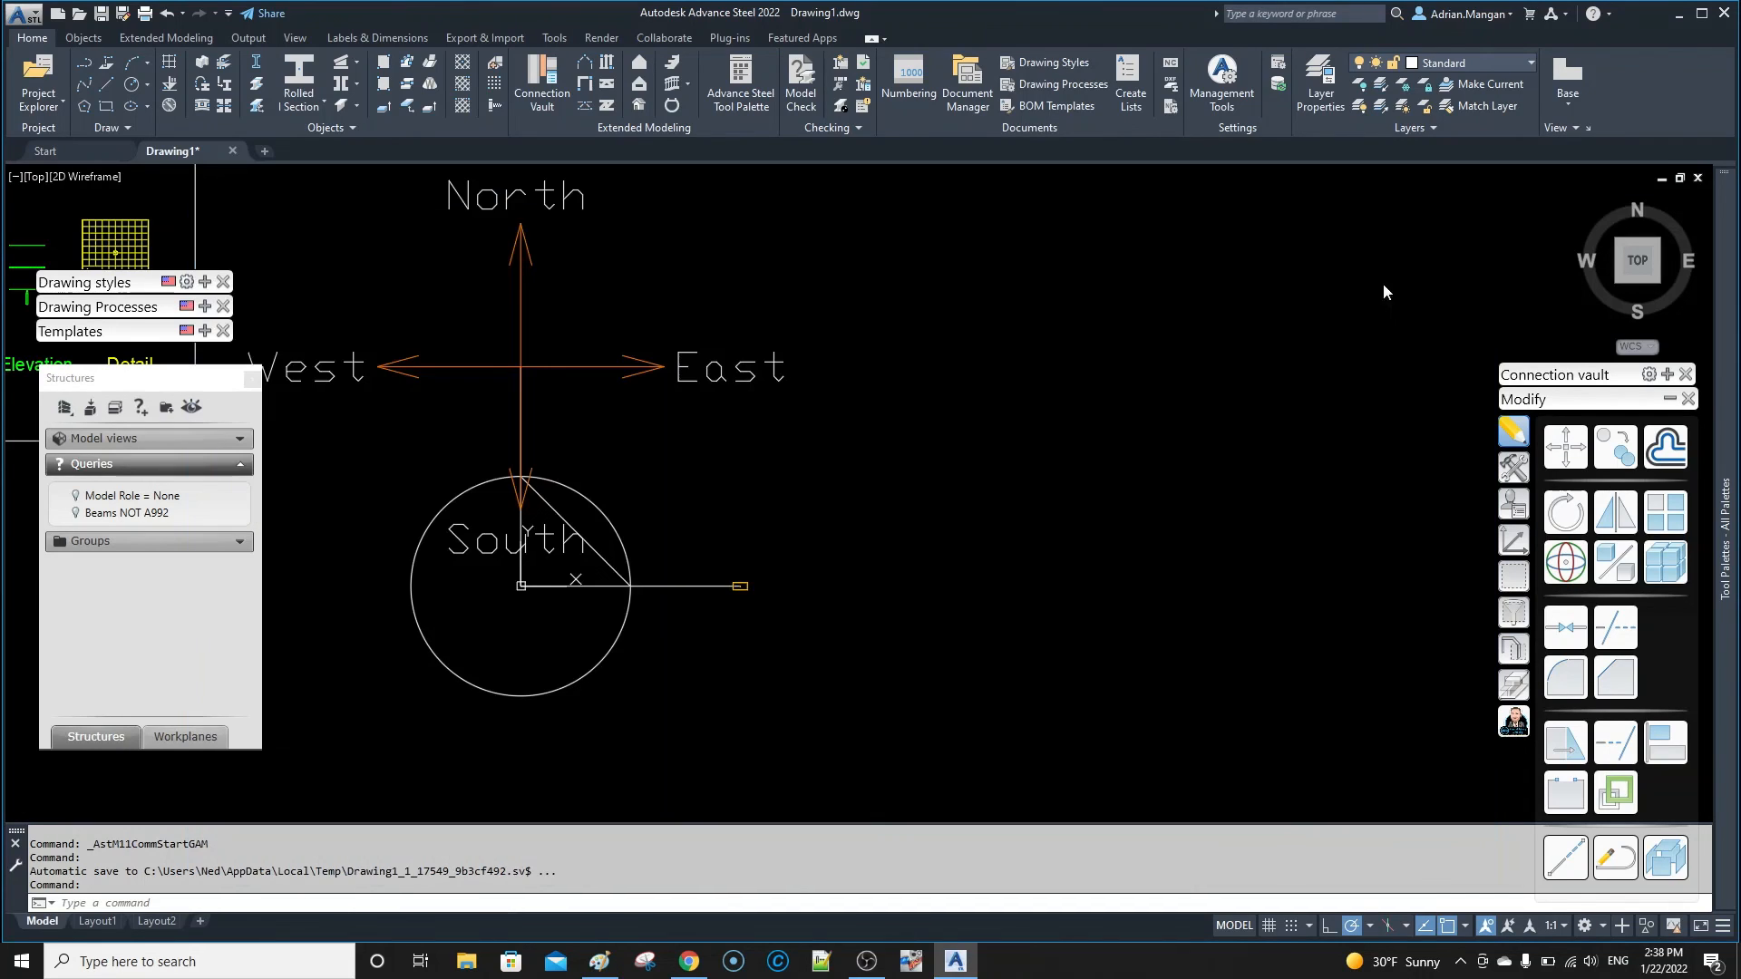
click(867, 961)
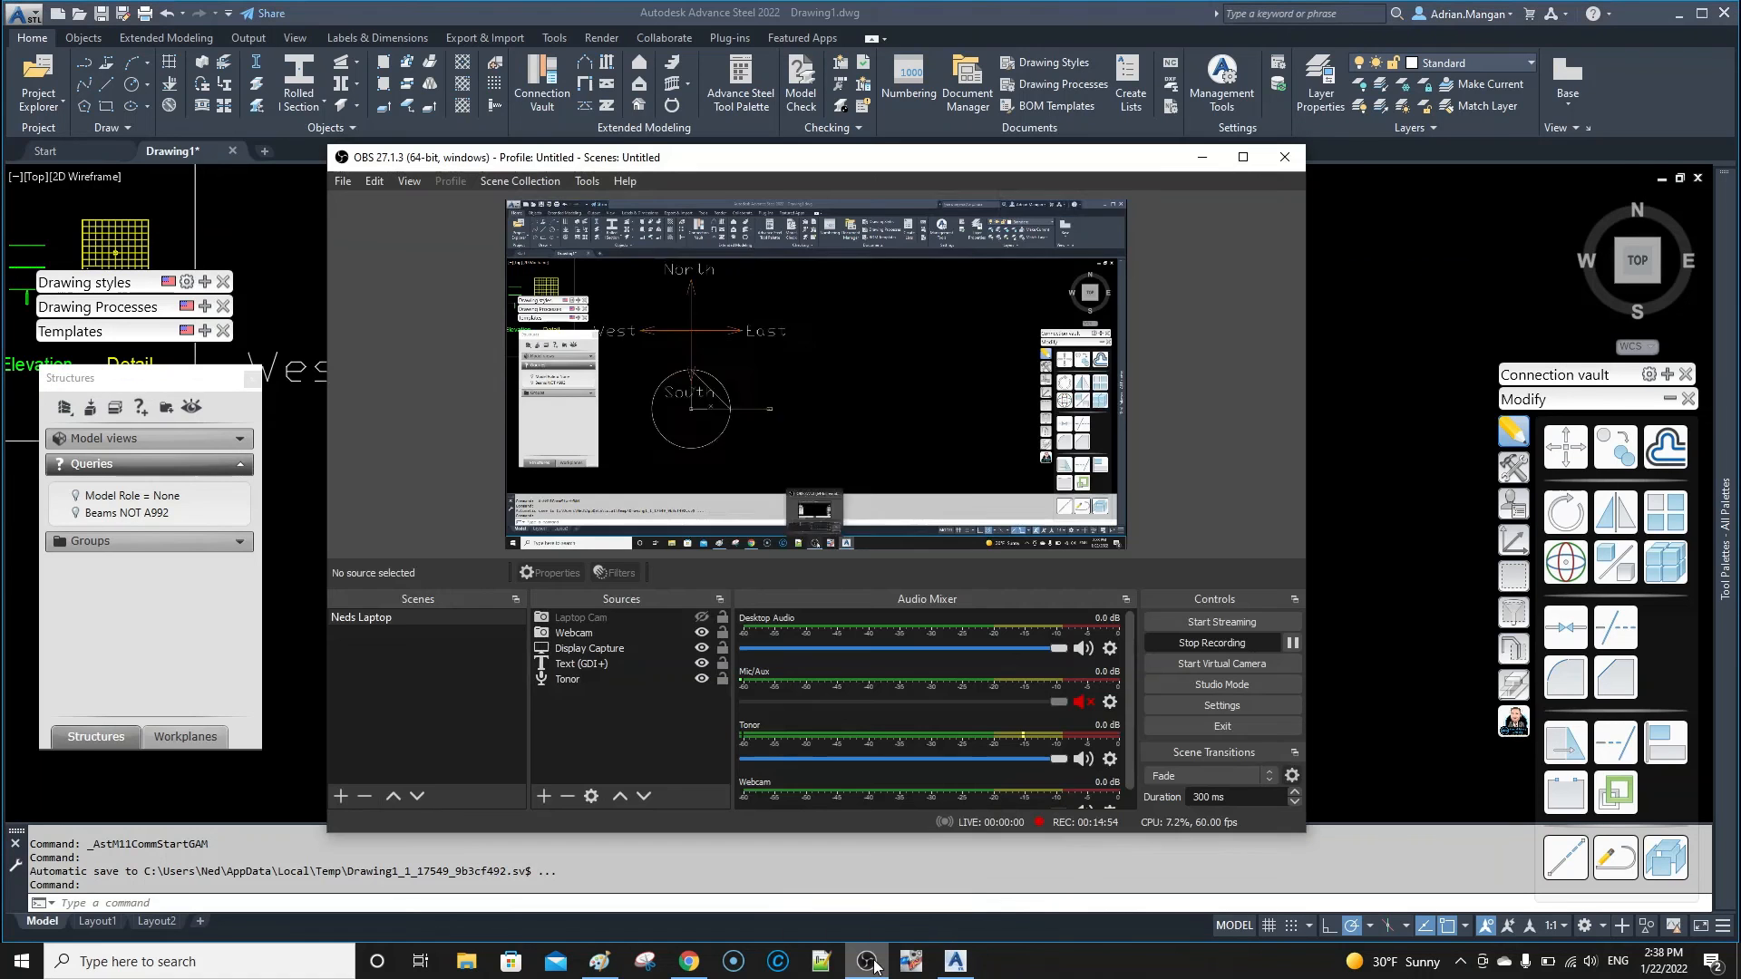
click(1205, 646)
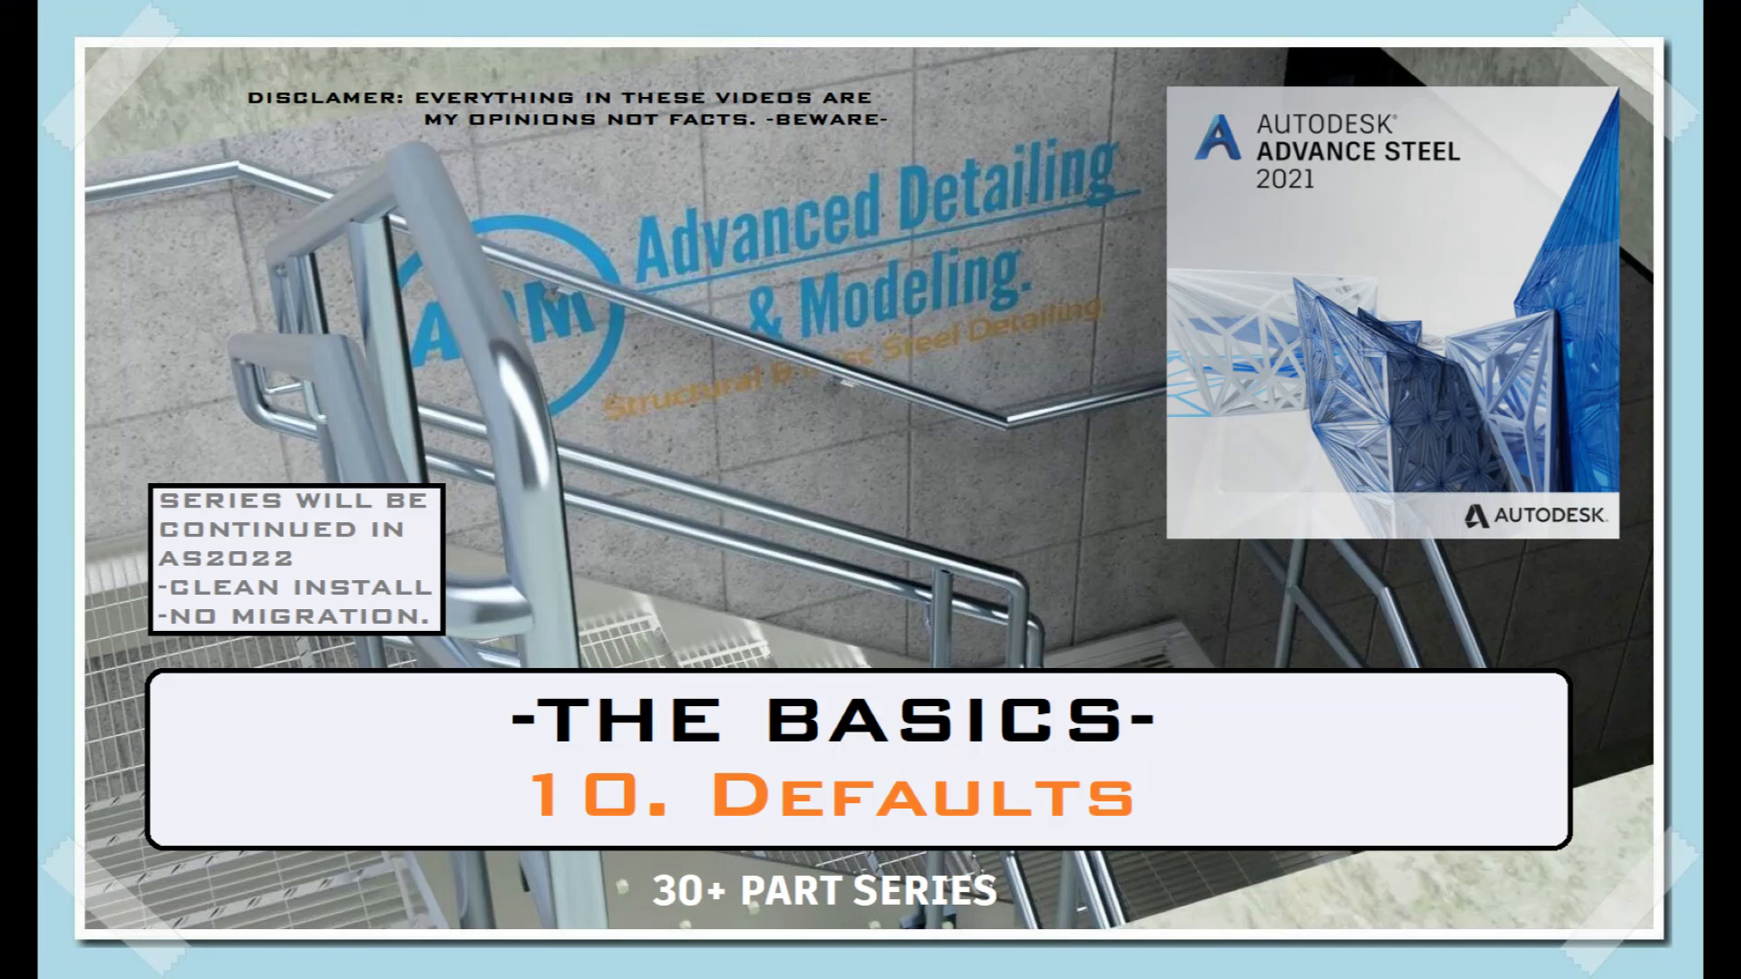